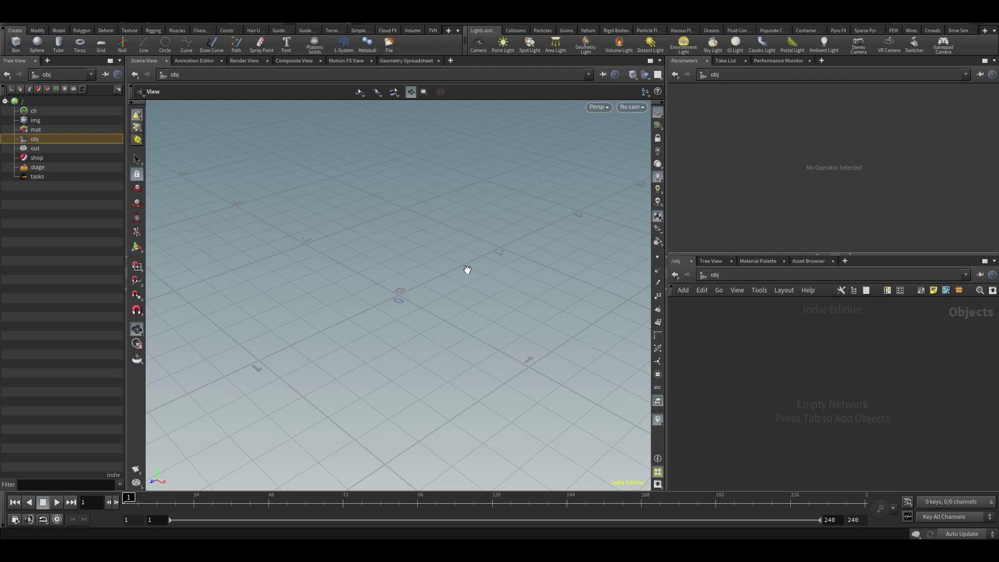
Add a Geometry node to the empty object network and go inside it.
drag(292, 305, 336, 309)
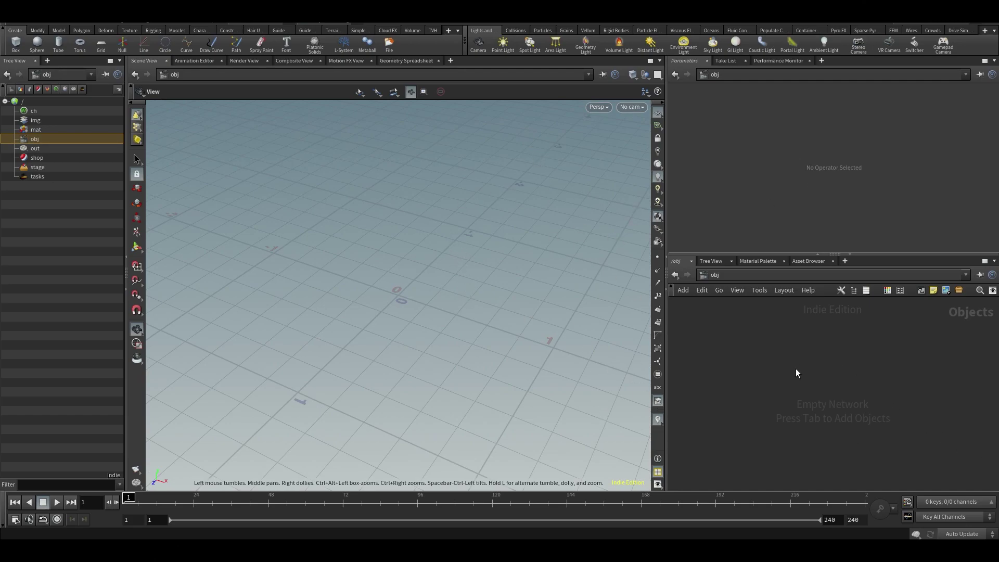
key(Tab)
click(882, 255)
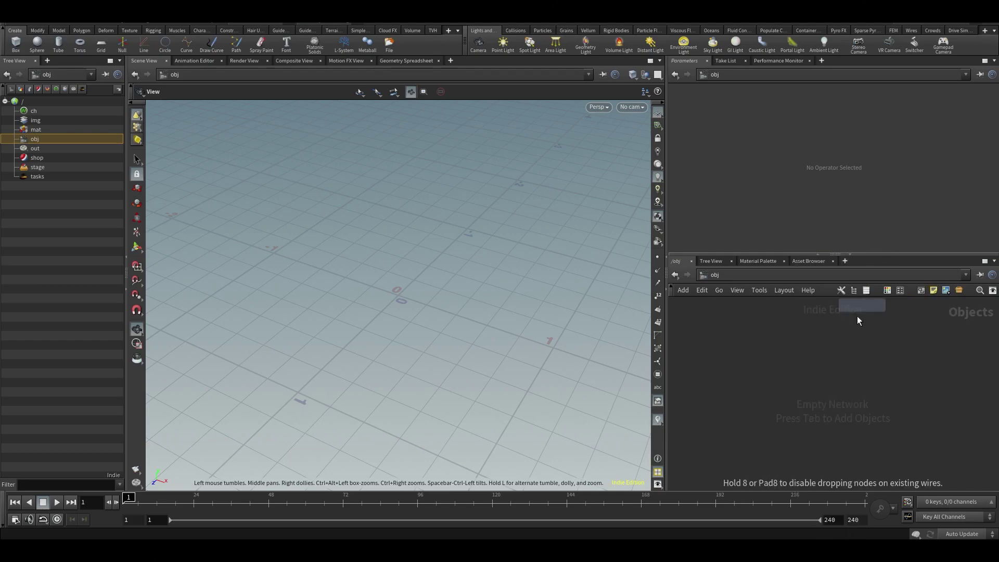
click(813, 370)
double_click(802, 371)
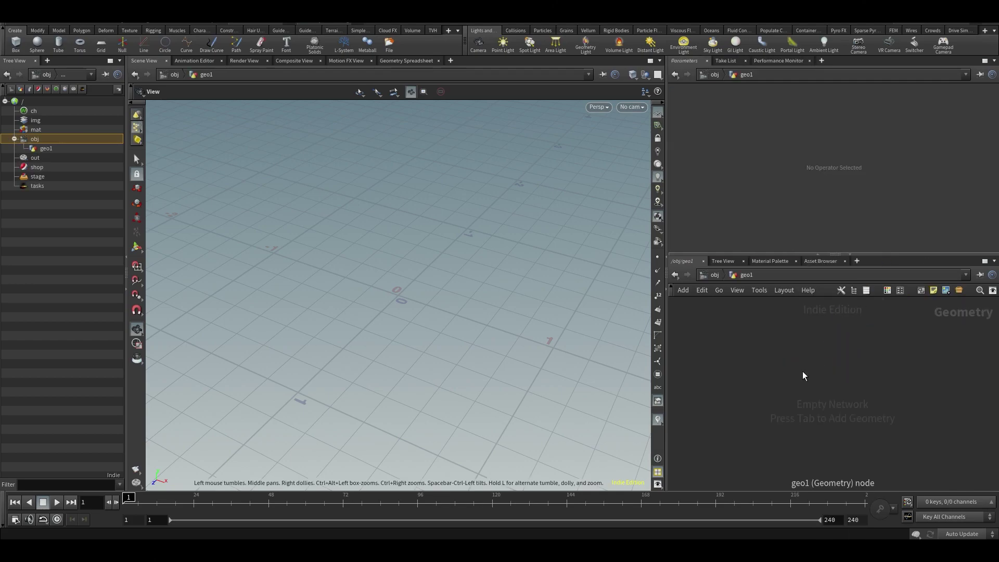
Add a Grid node to the geometry network.
drag(575, 287, 458, 295)
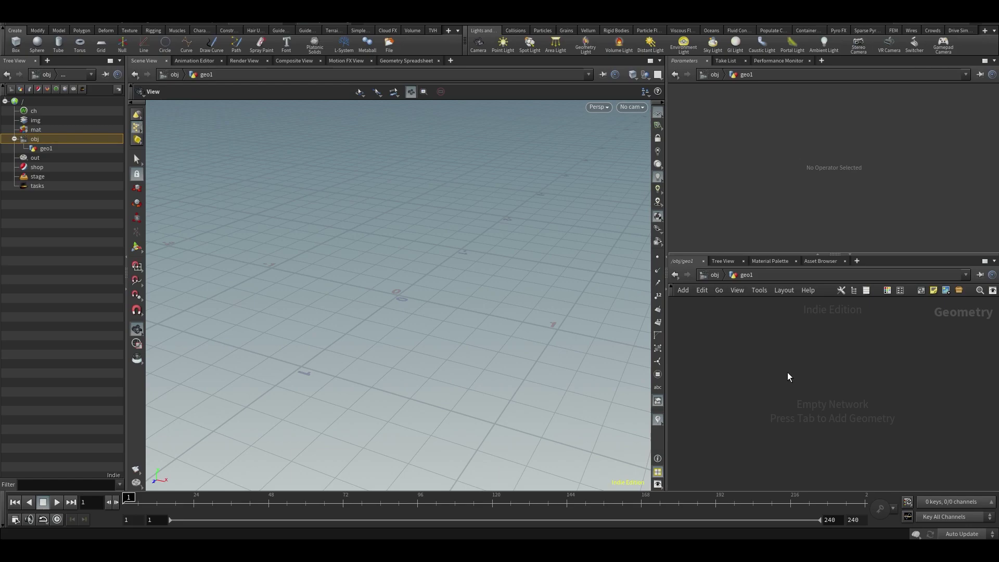
key(Tab)
text(grid)
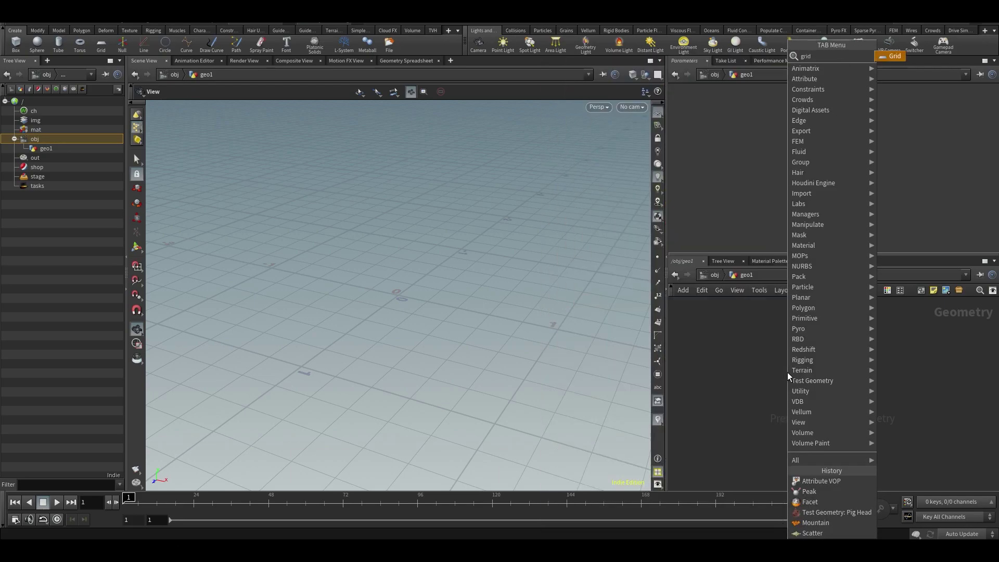
key(Return)
click(788, 372)
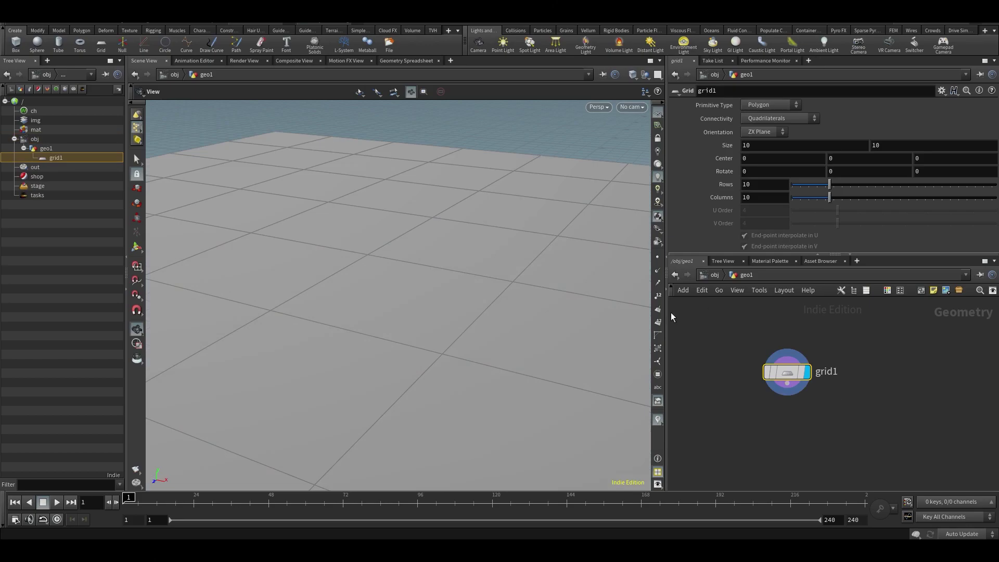
Set the grid's rows and columns to 2 and turn on point display in the viewport.
mouse_move(474, 241)
mouse_down()
mouse_move(482, 227)
mouse_move(475, 257)
mouse_move(551, 330)
mouse_move(520, 285)
mouse_move(493, 277)
mouse_move(500, 302)
mouse_move(495, 256)
mouse_move(468, 251)
mouse_up()
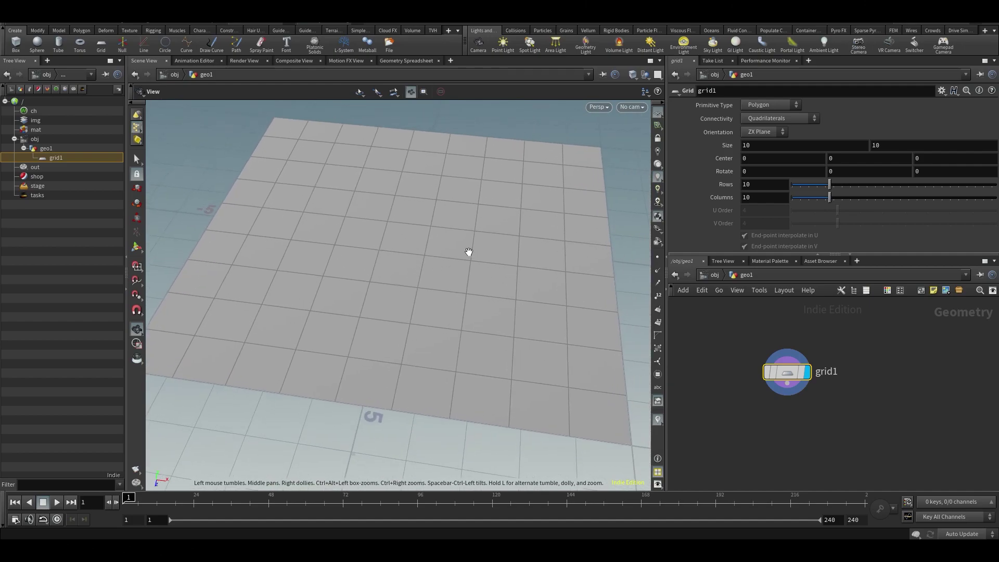
click(764, 185)
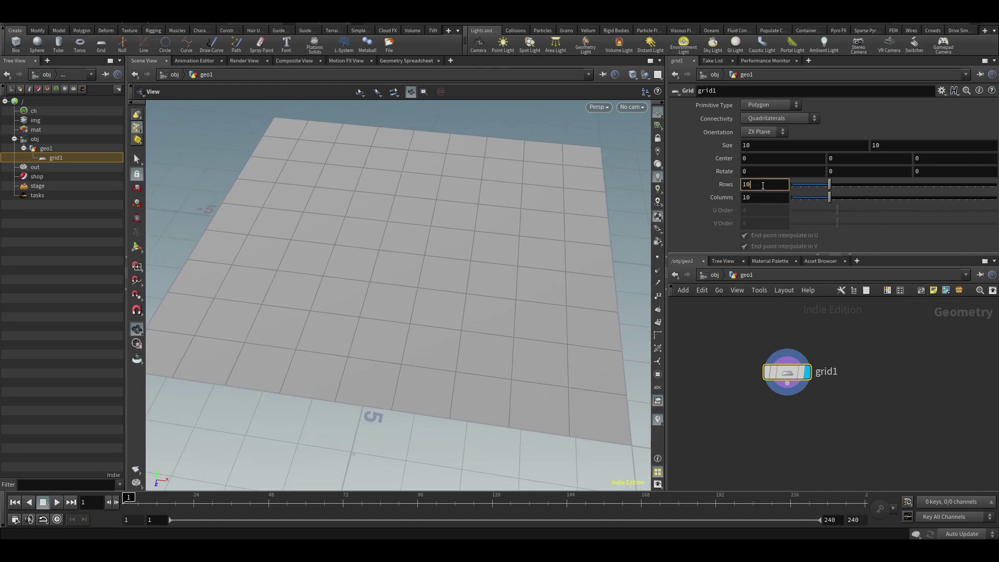
key(Tab)
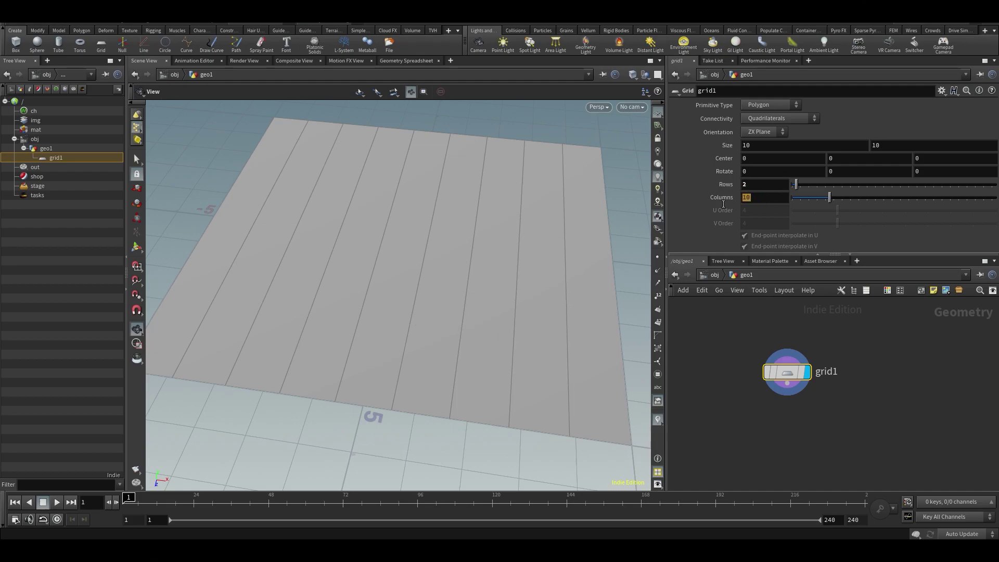
key(Return)
middle_drag(477, 287, 516, 286)
right_drag(515, 287, 506, 295)
drag(580, 234, 469, 263)
click(658, 257)
drag(540, 297, 543, 259)
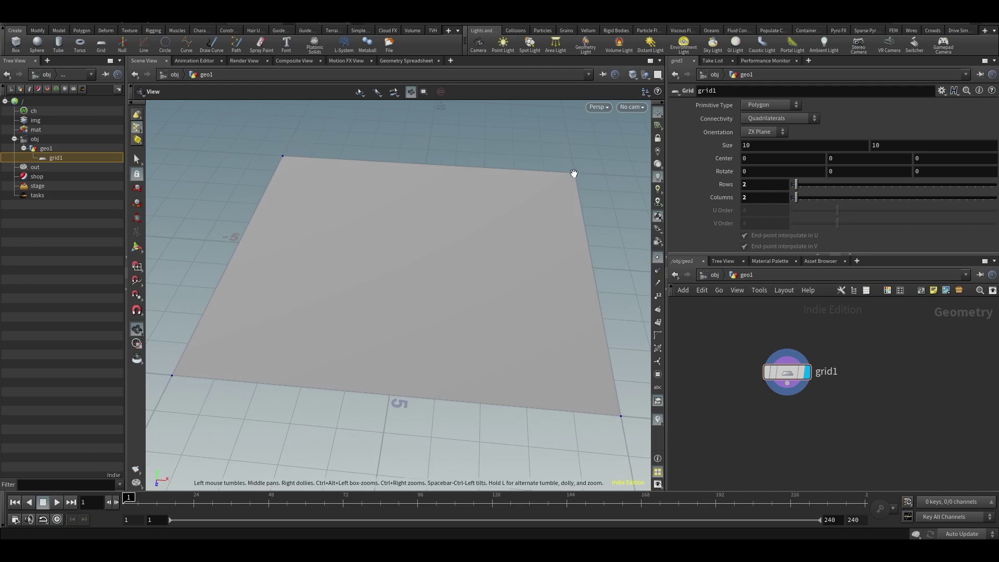
drag(561, 270, 476, 322)
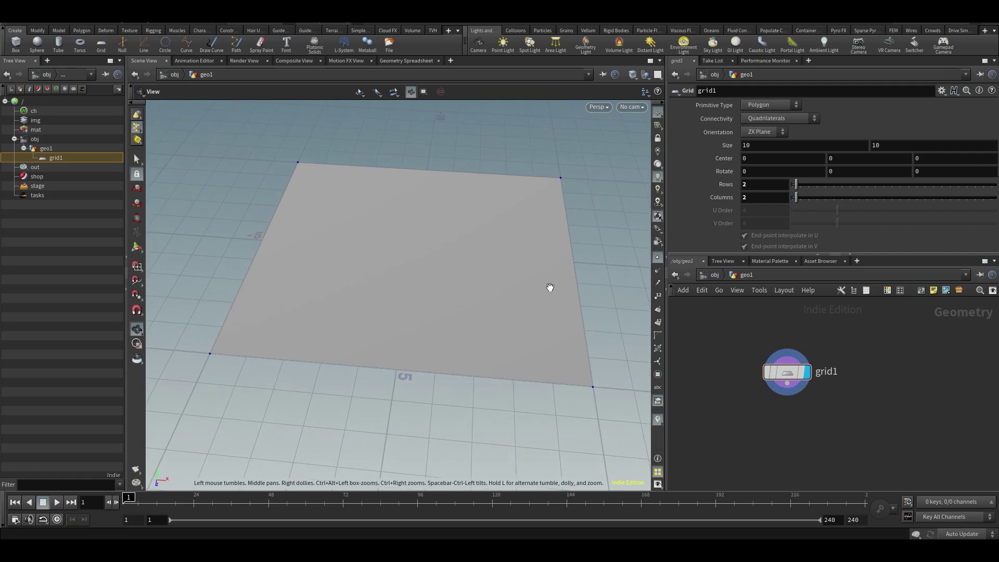
drag(548, 286, 546, 274)
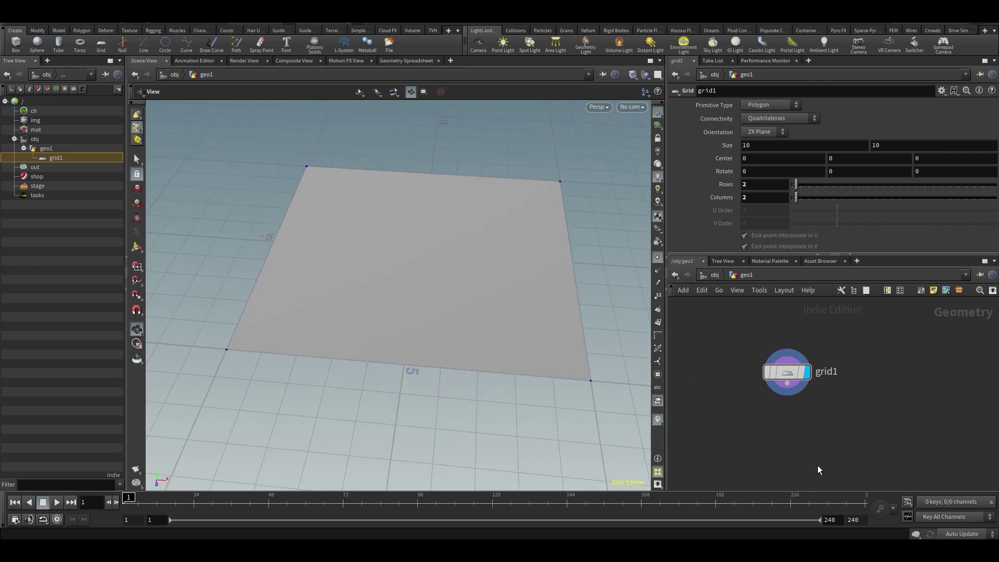
drag(461, 307, 498, 255)
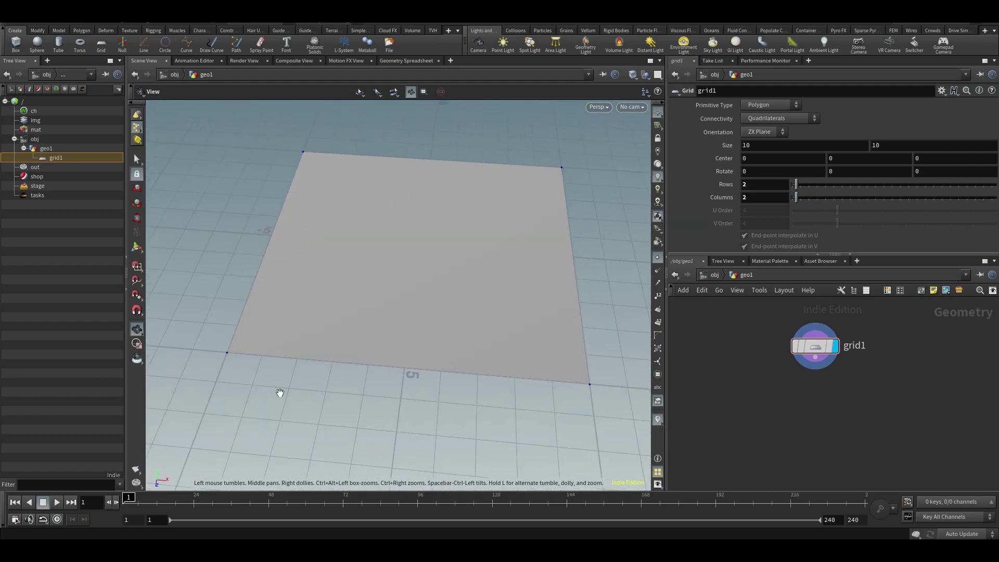
middle_drag(374, 337, 376, 362)
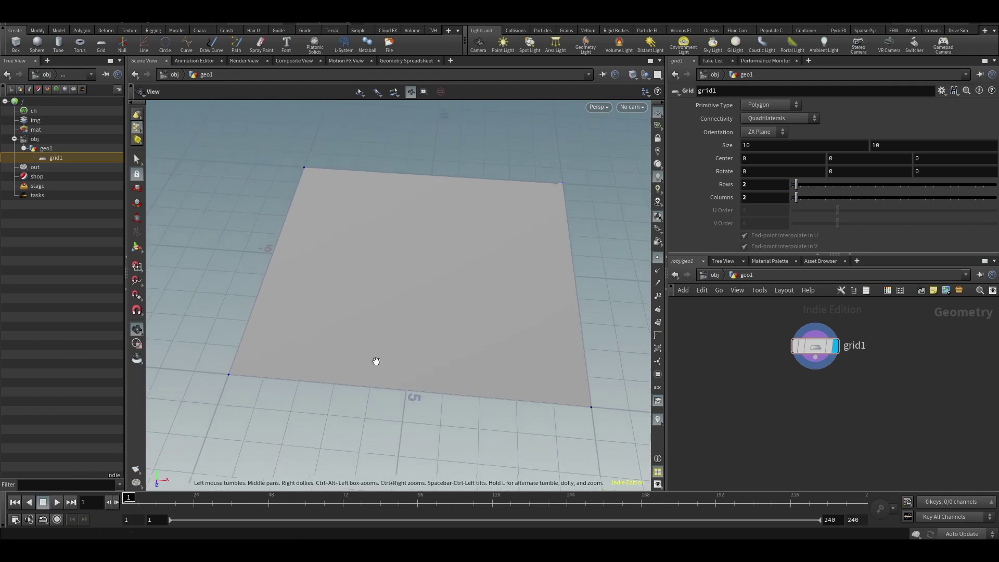
drag(375, 347, 382, 338)
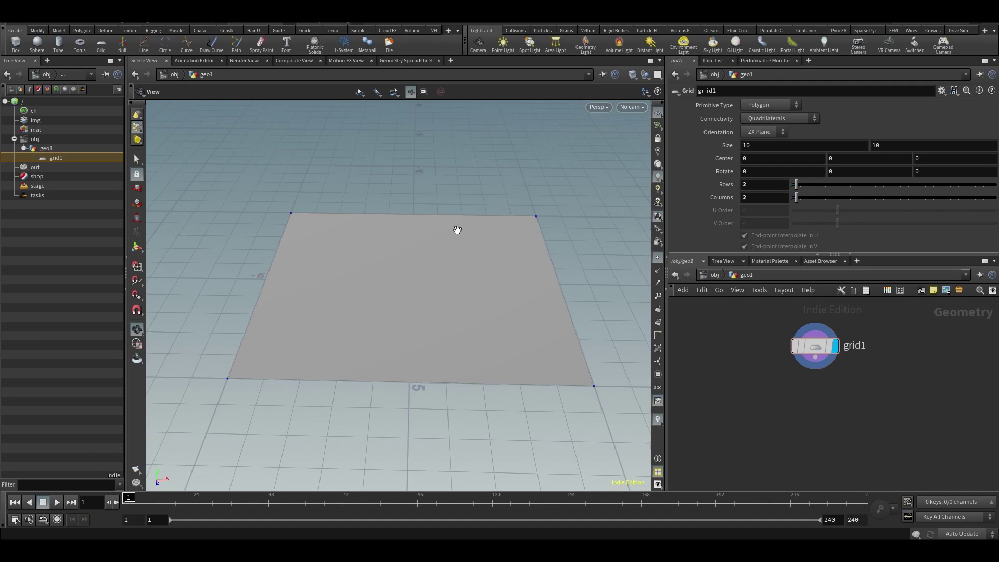
drag(395, 239, 445, 273)
drag(415, 350, 411, 352)
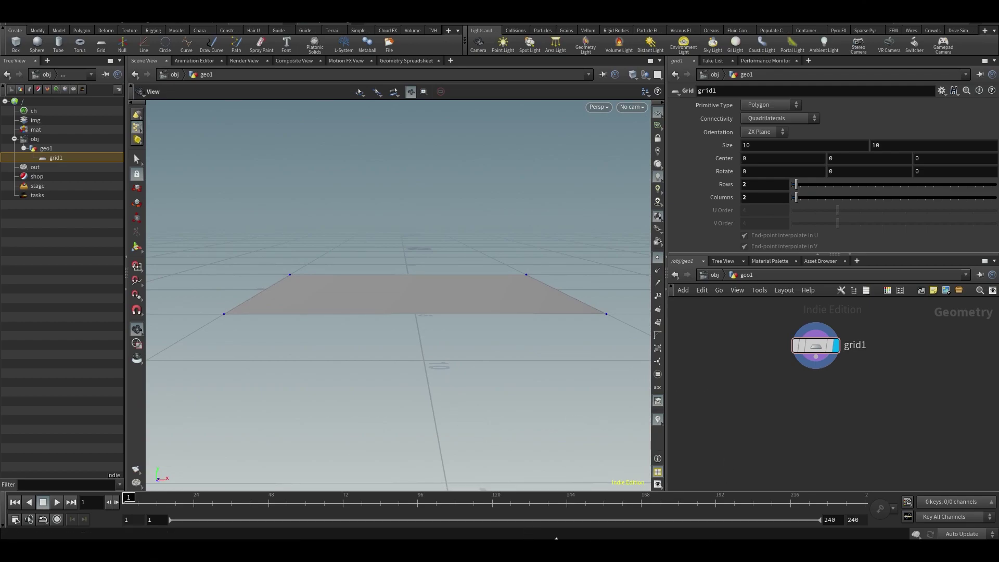
Add a Line node beside the grid node and show it in the viewport.
key(Tab)
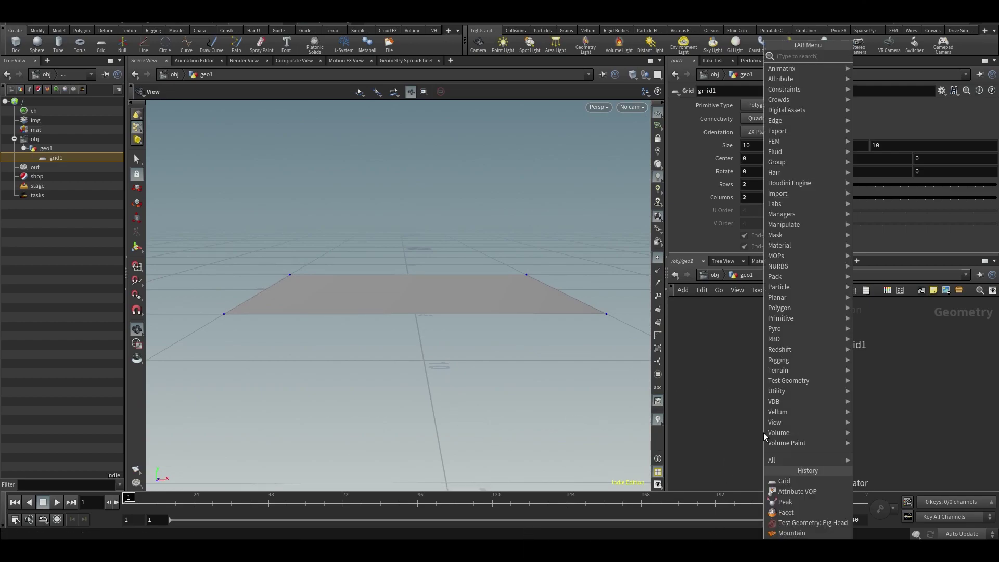
text(line)
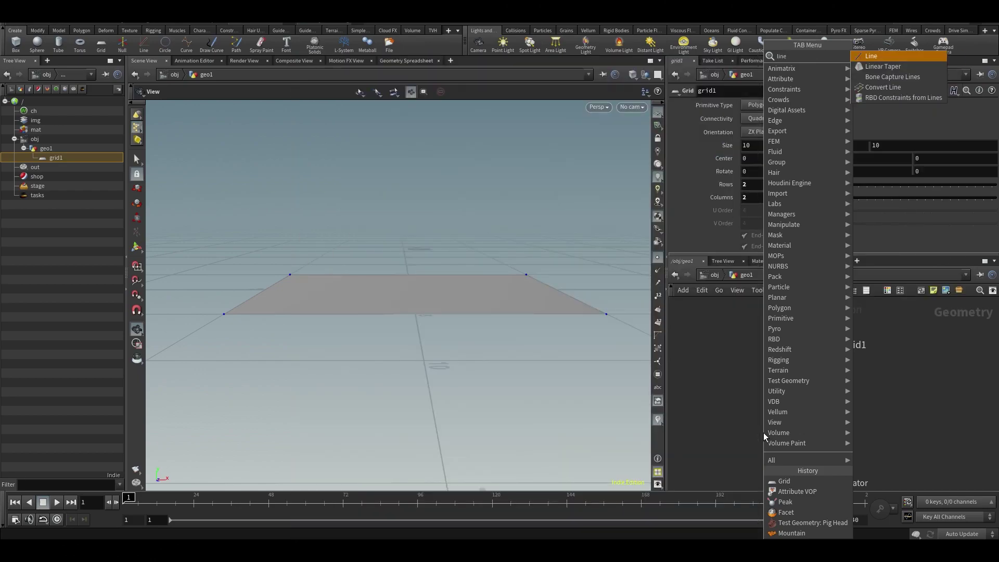
key(Return)
click(716, 353)
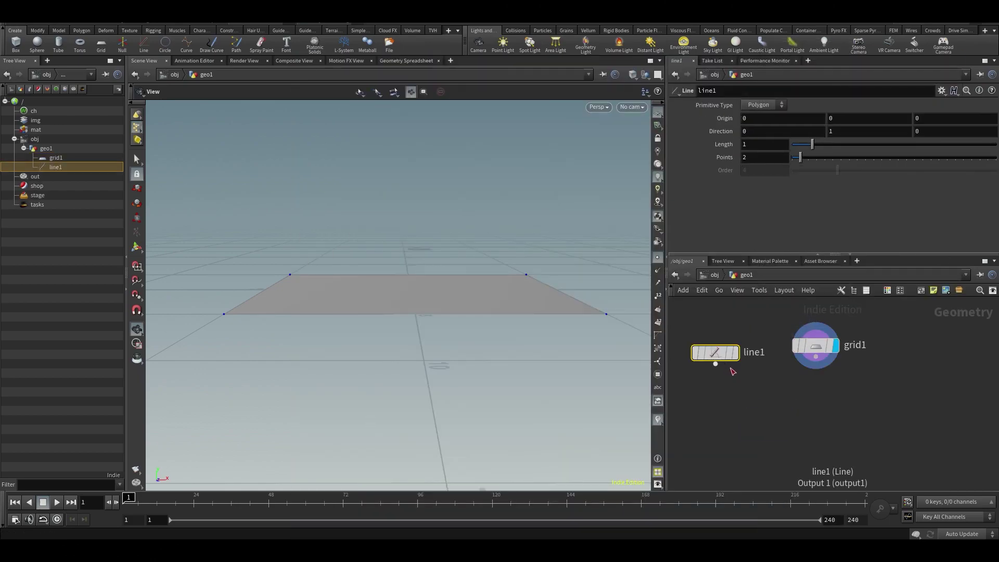
mouse_move(420, 243)
mouse_down()
mouse_move(435, 265)
mouse_move(419, 243)
mouse_up()
Add a Copy to Points node, connect grid1 as its target points, and display the grid.
key(Tab)
text(ctp)
key(Return)
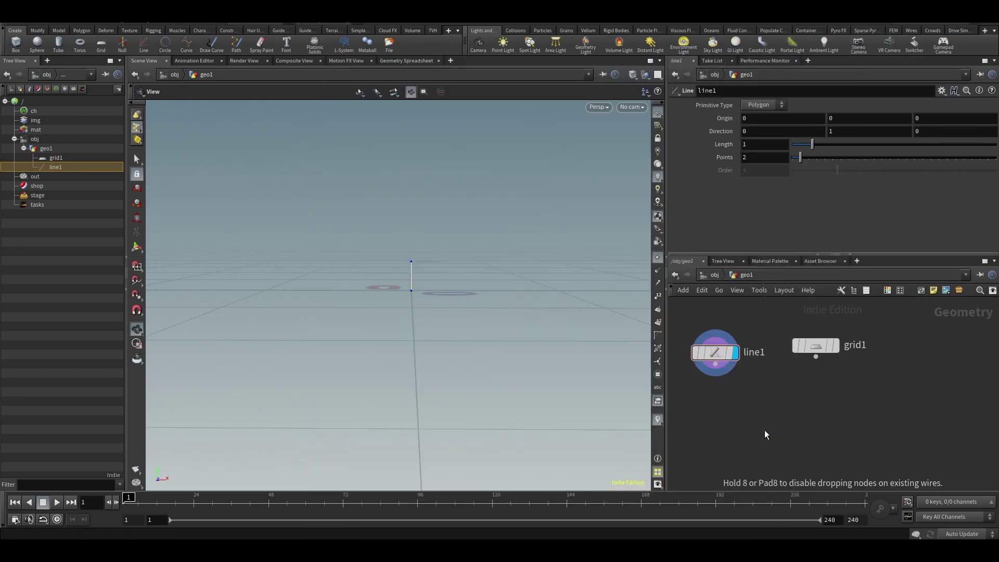
click(764, 440)
click(773, 431)
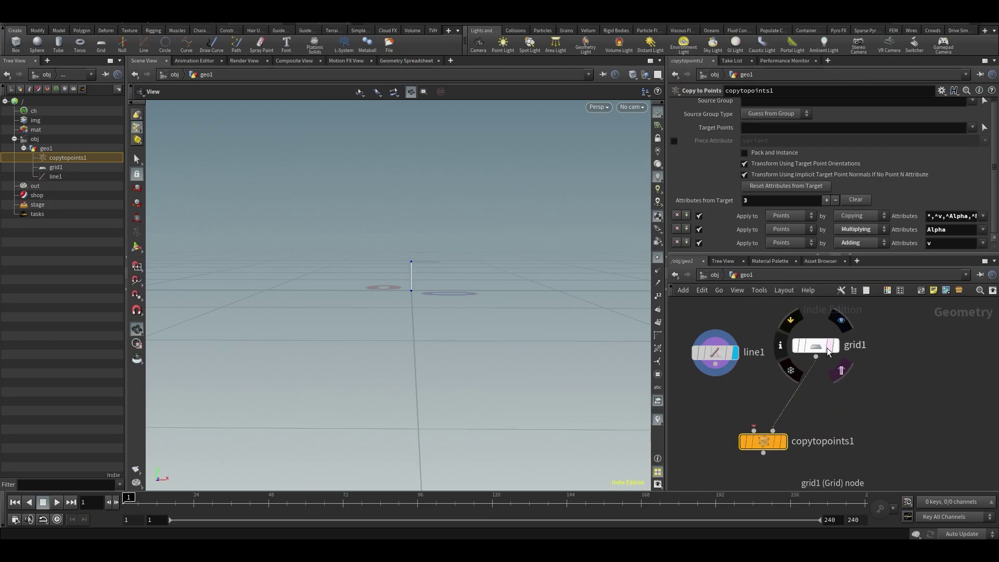
click(841, 320)
drag(503, 353, 503, 366)
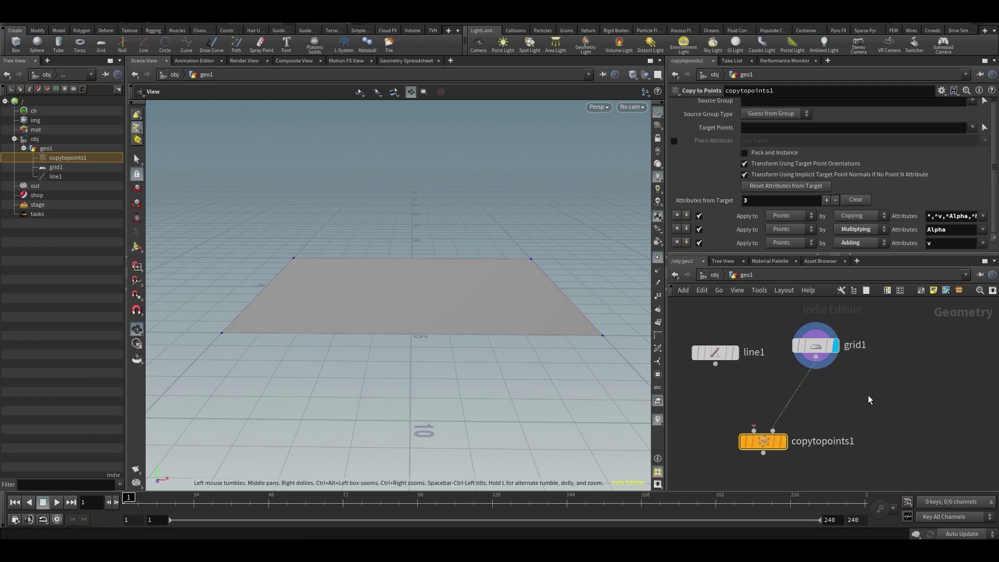
Connect line1 as the geometry to copy and display the Copy to Points node's result.
click(754, 431)
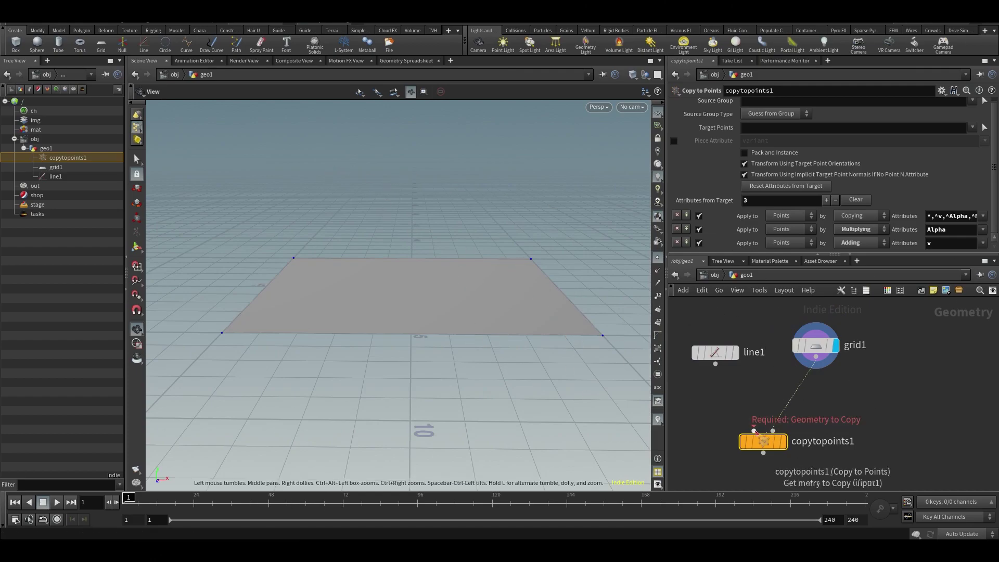
click(719, 380)
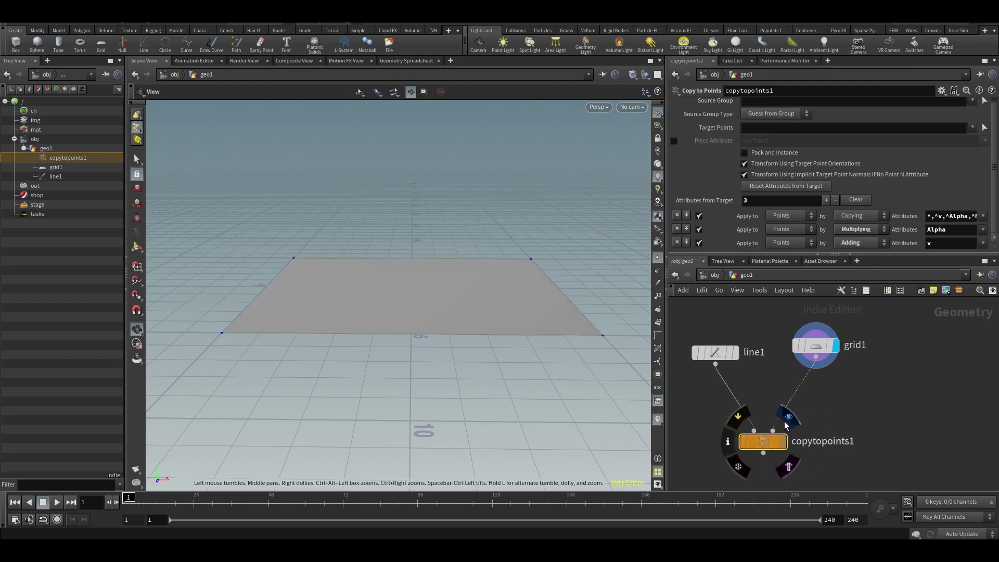
click(783, 442)
drag(371, 268, 406, 338)
drag(713, 361, 697, 347)
drag(763, 441, 767, 452)
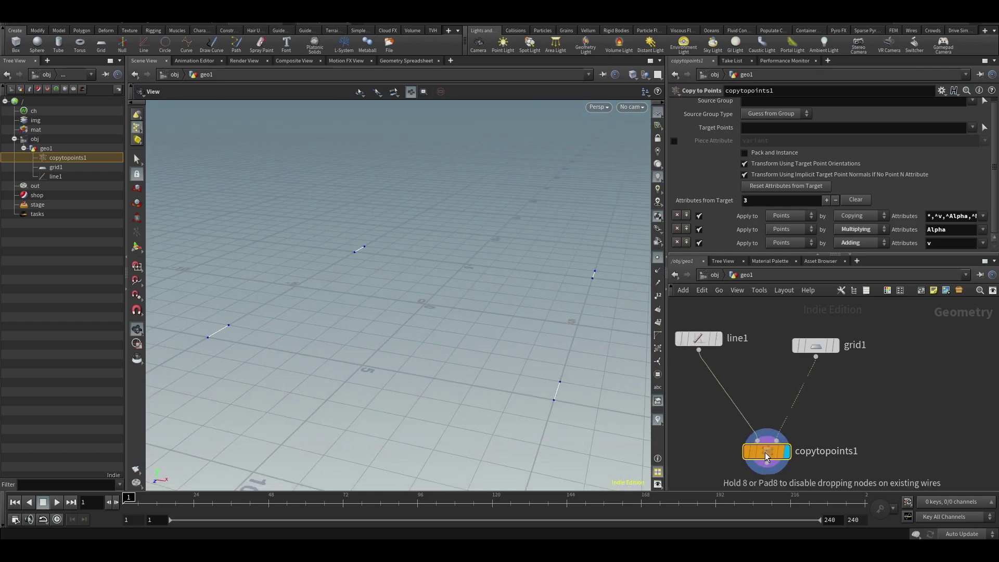
drag(435, 364, 368, 352)
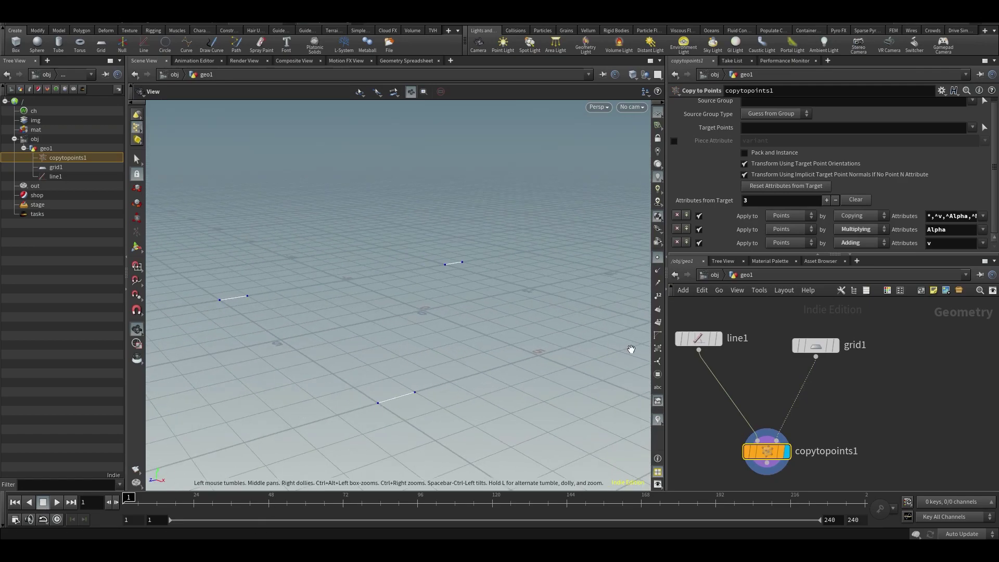
Set the line's direction to 0, 0, -1 and reduce its length to 0.
drag(706, 345, 699, 351)
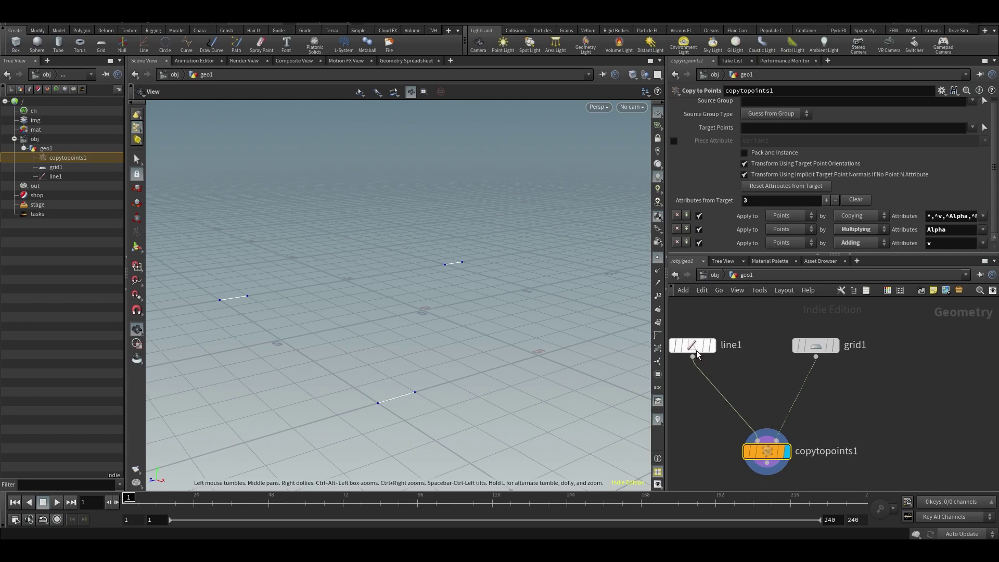
click(695, 347)
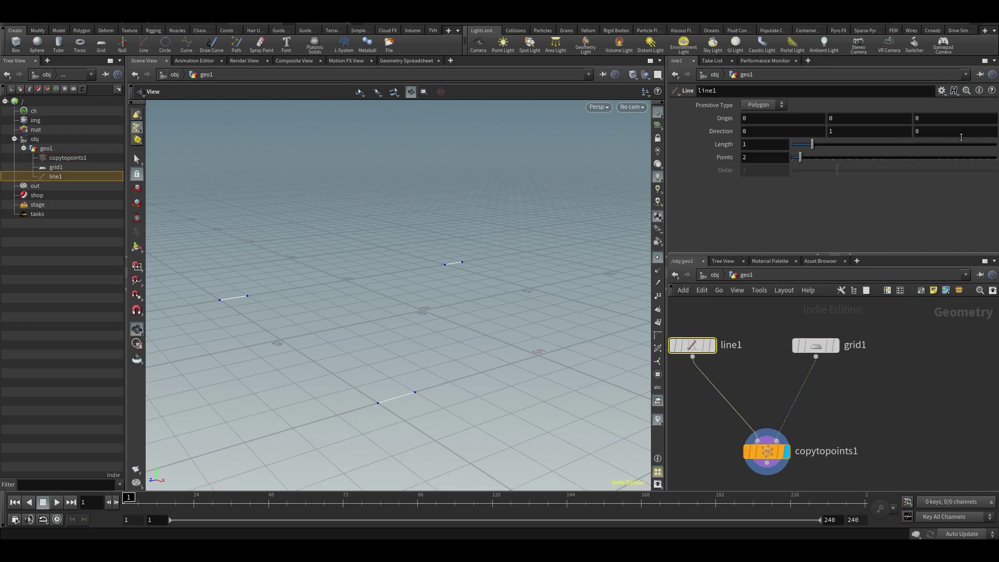
key(Tab)
text(1)
key(Return)
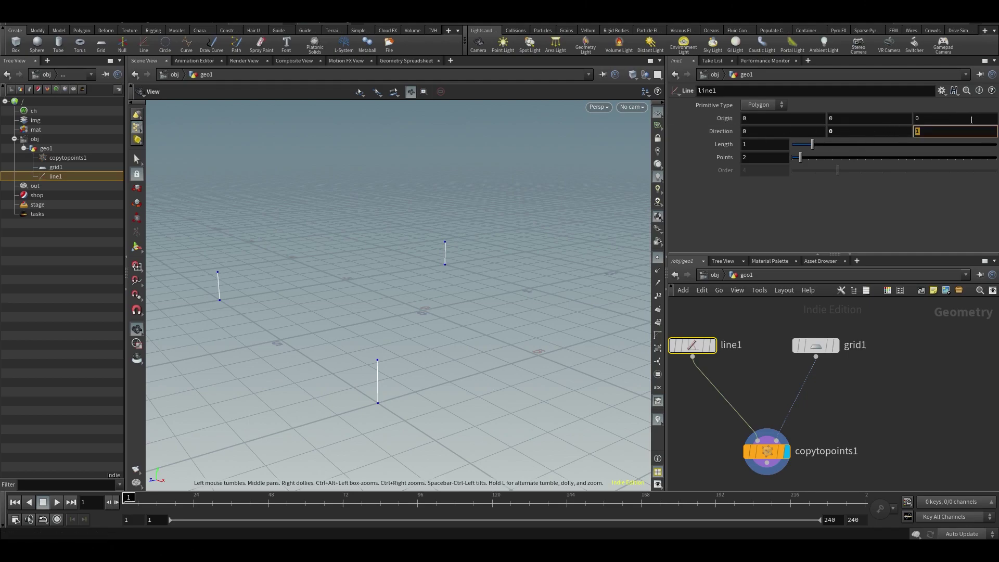
text(-1)
key(Return)
drag(286, 289, 381, 269)
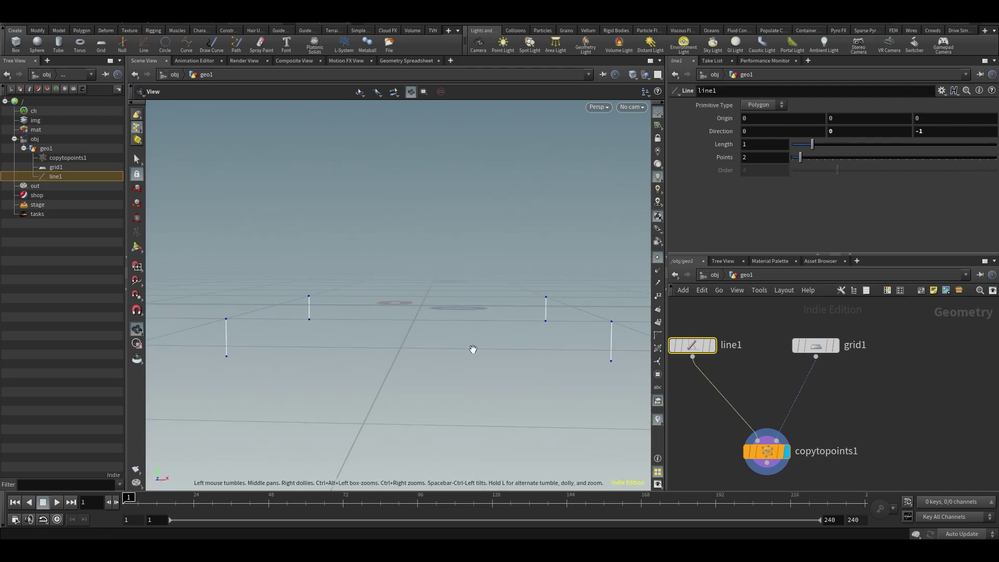
alt+drag(430, 330, 659, 340)
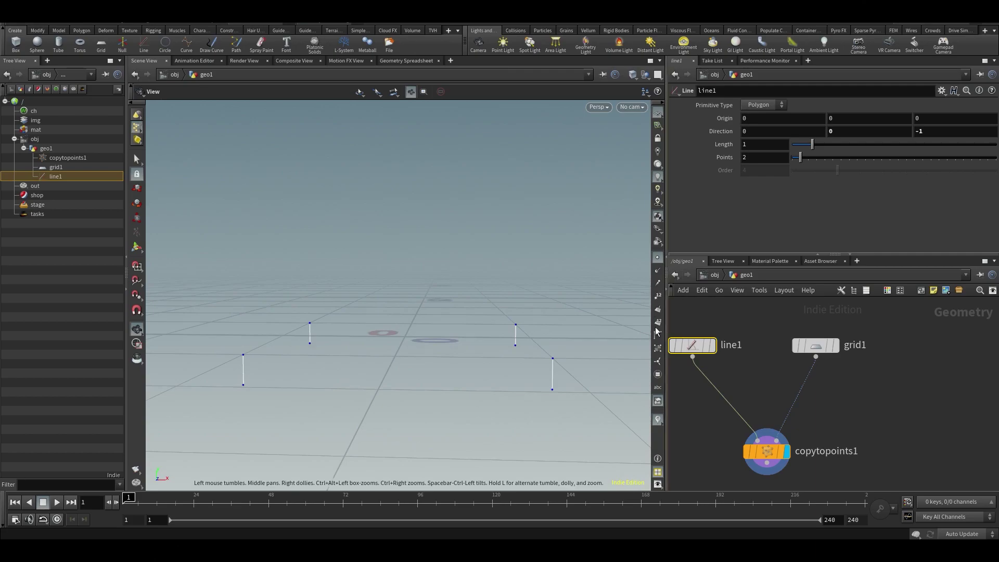
drag(817, 146, 647, 191)
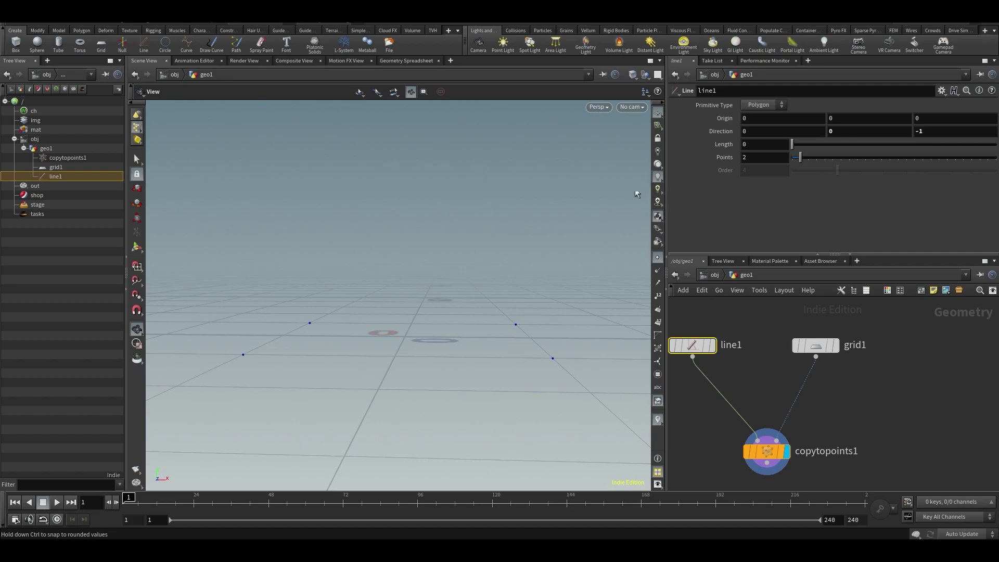
Select the grid1 node and display it in the viewport instead of the copied lines.
middle_drag(959, 413, 964, 424)
scroll(964, 425, down, 3)
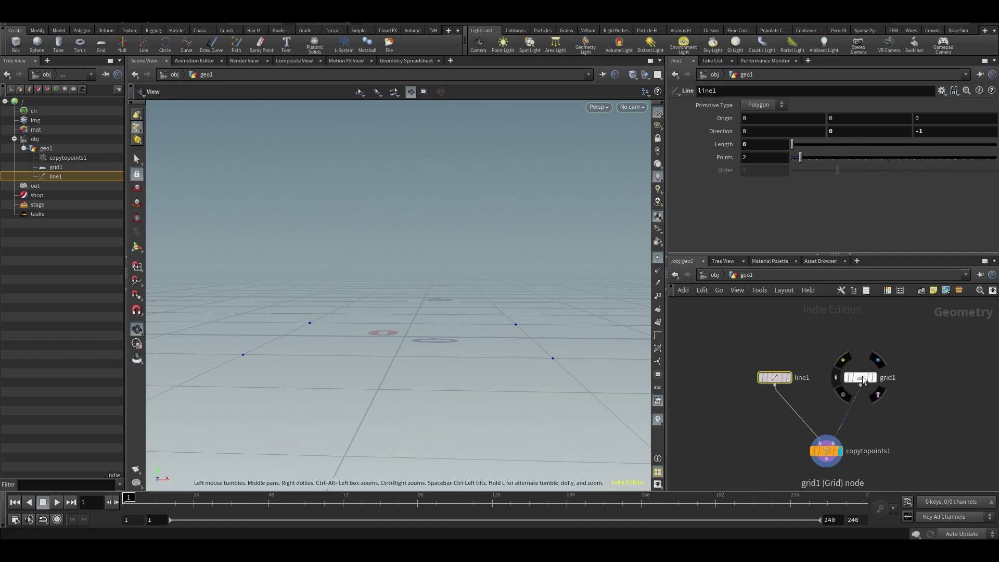
click(863, 377)
click(881, 377)
drag(415, 328, 390, 350)
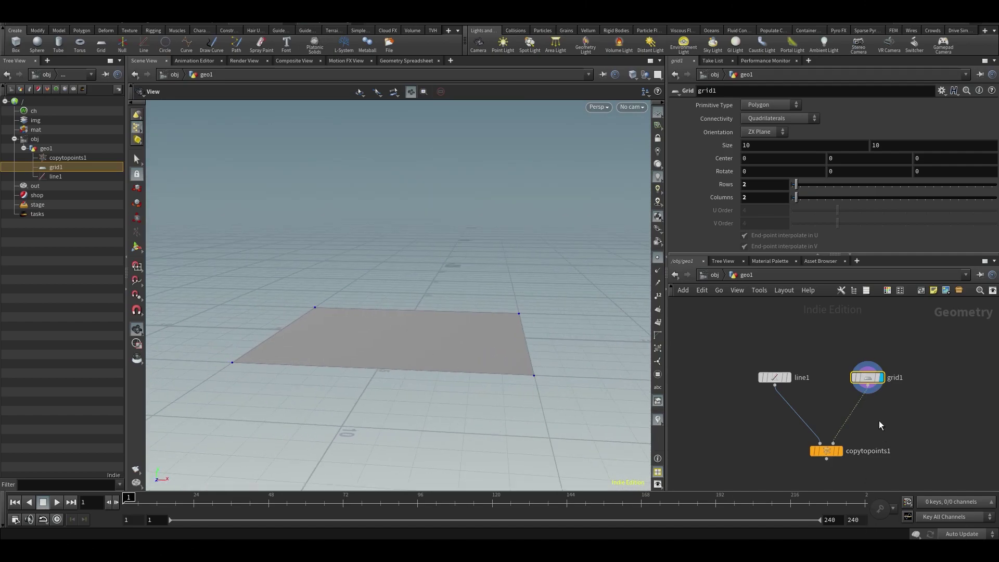
scroll(879, 420, up, 2)
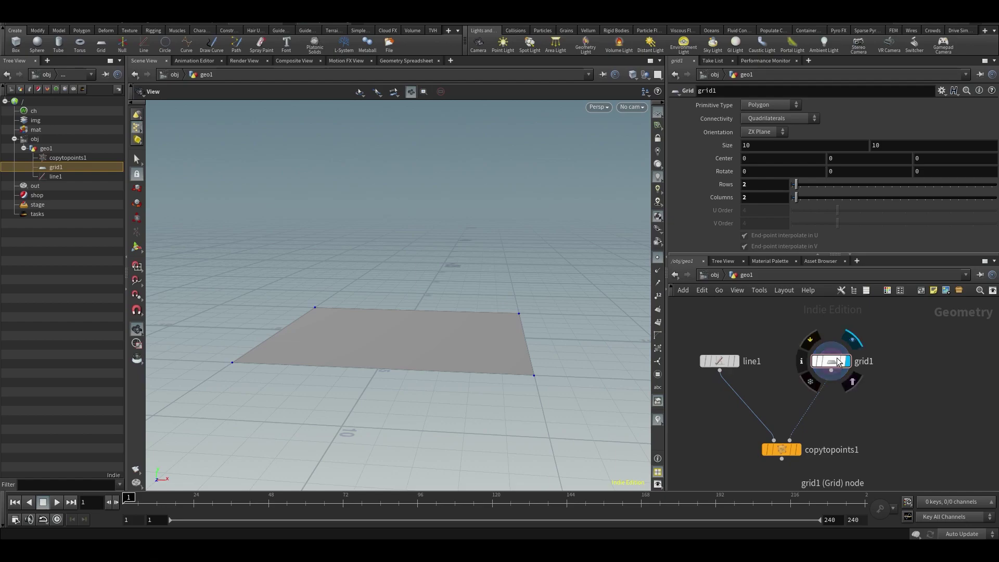
Insert a Transform node between grid1 and the Copy to Points node and display it.
key(Tab)
text(t)
key(Return)
click(841, 404)
mouse_move(840, 404)
mouse_down()
mouse_move(809, 407)
mouse_move(831, 408)
mouse_up()
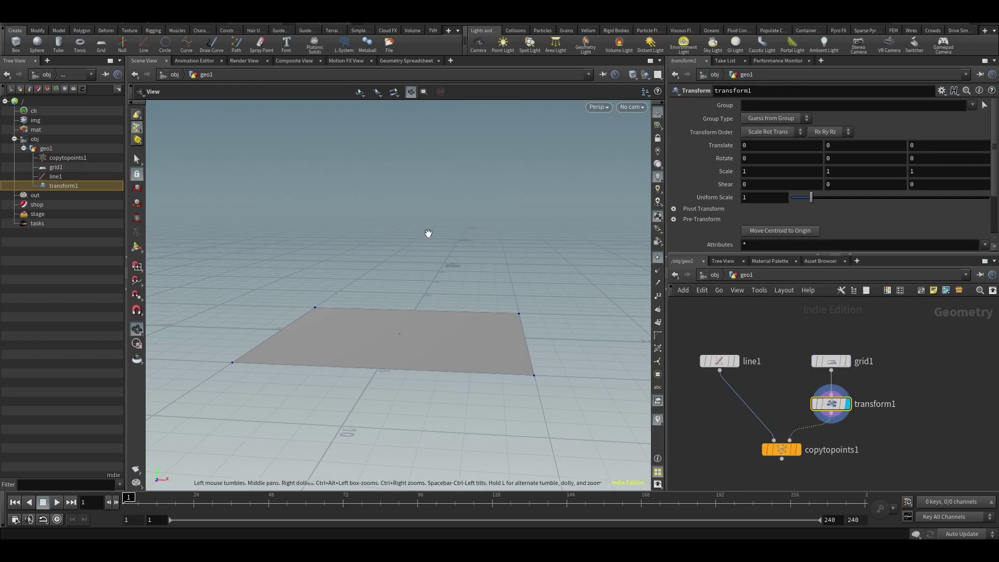
Try raising the grid along Y with the Transform node's viewport handle, undoing each move.
key(Return)
drag(401, 313, 404, 232)
key(ctrl+z)
key(Return)
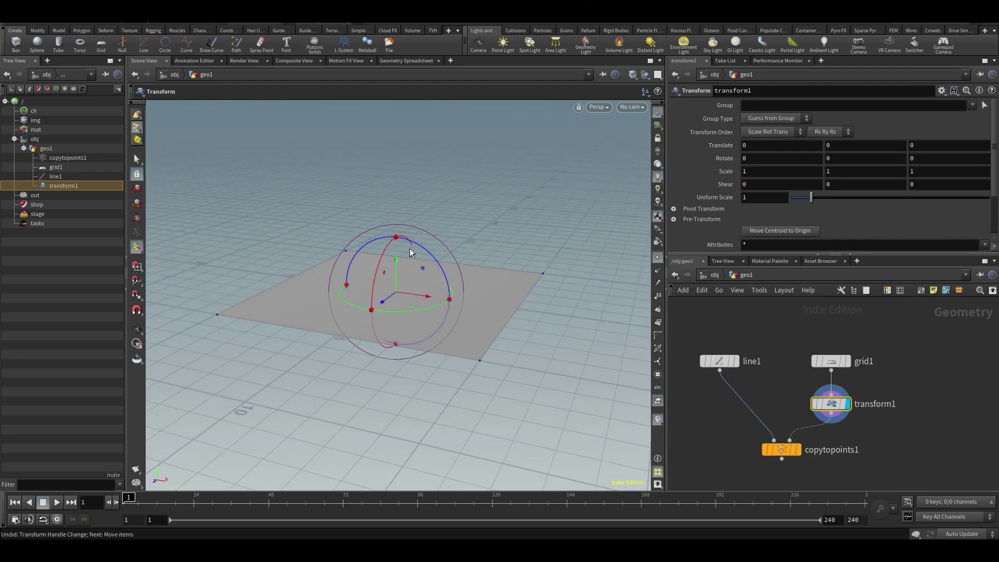
drag(396, 266, 420, 130)
key(ctrl+z)
Raise the grid along Y in the viewport with transform1 by about 2.61 units.
click(720, 361)
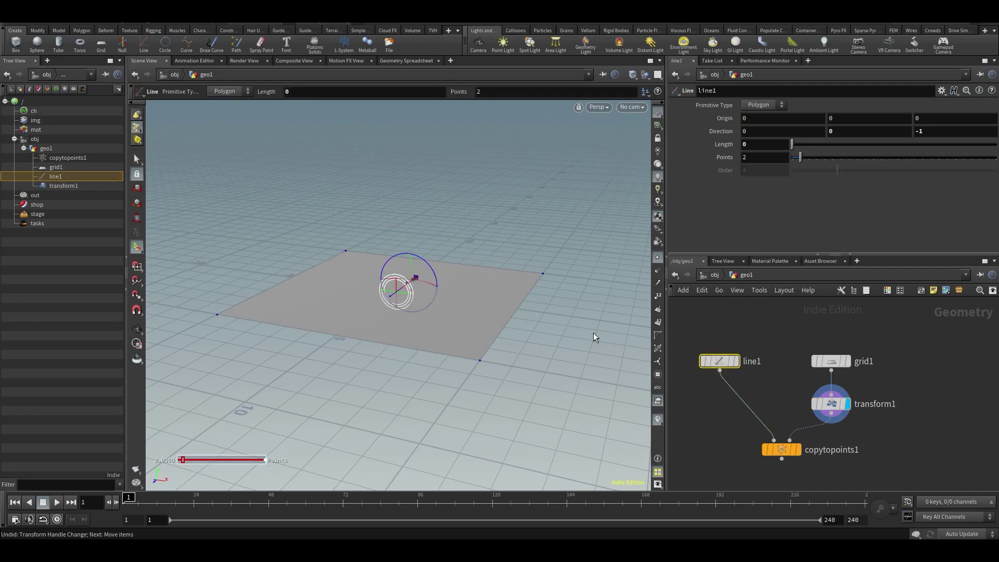
alt+drag(517, 319, 517, 283)
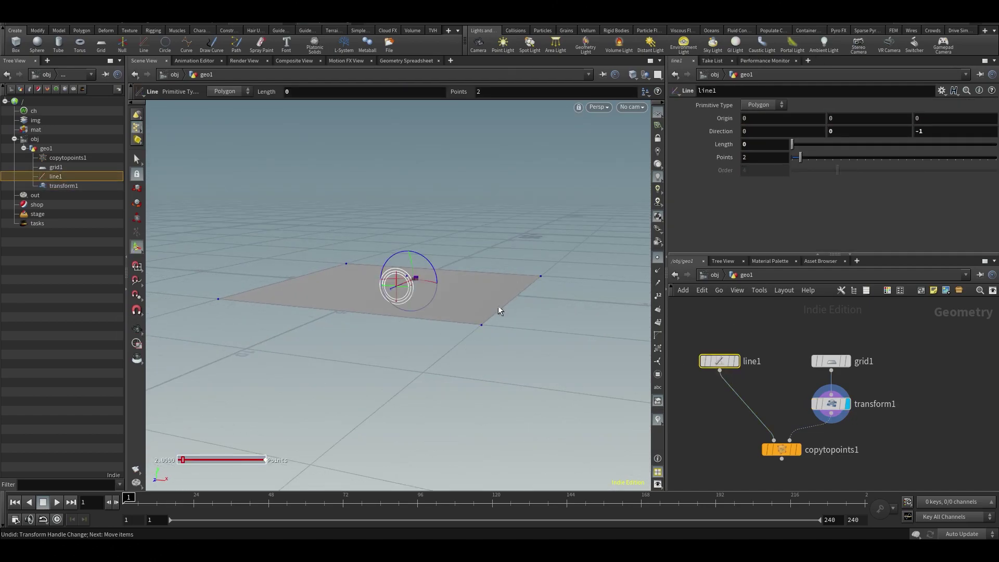
alt+drag(492, 441, 463, 297)
click(786, 400)
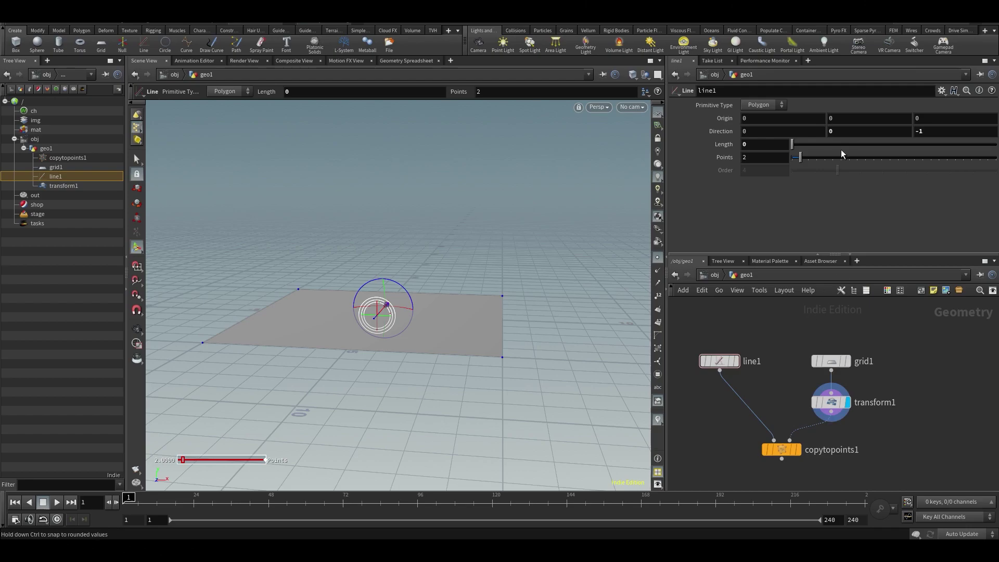
click(826, 403)
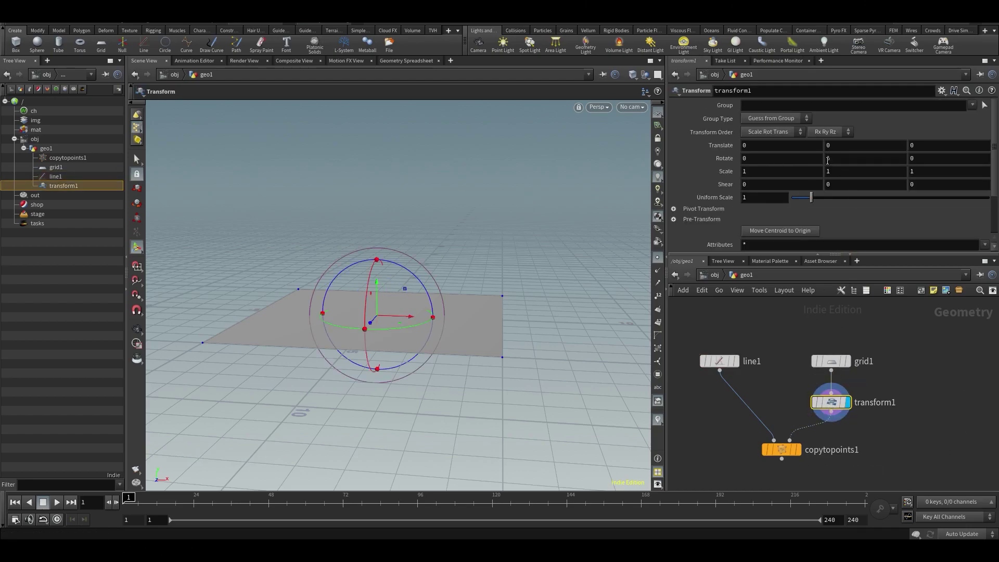
drag(375, 288, 377, 220)
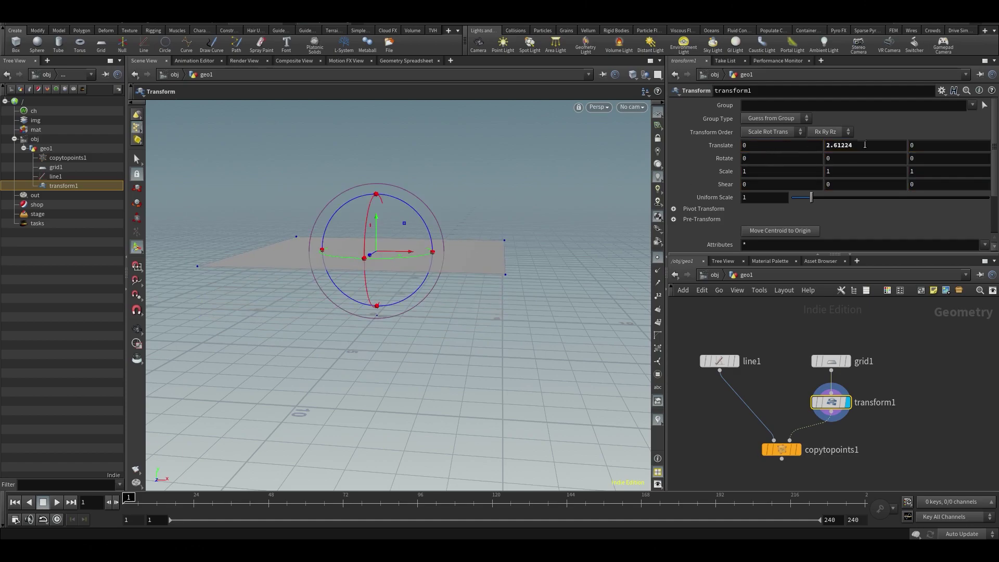
Copy transform1's Y translation parameter and paste it as a relative reference into line1's length.
right_click(865, 145)
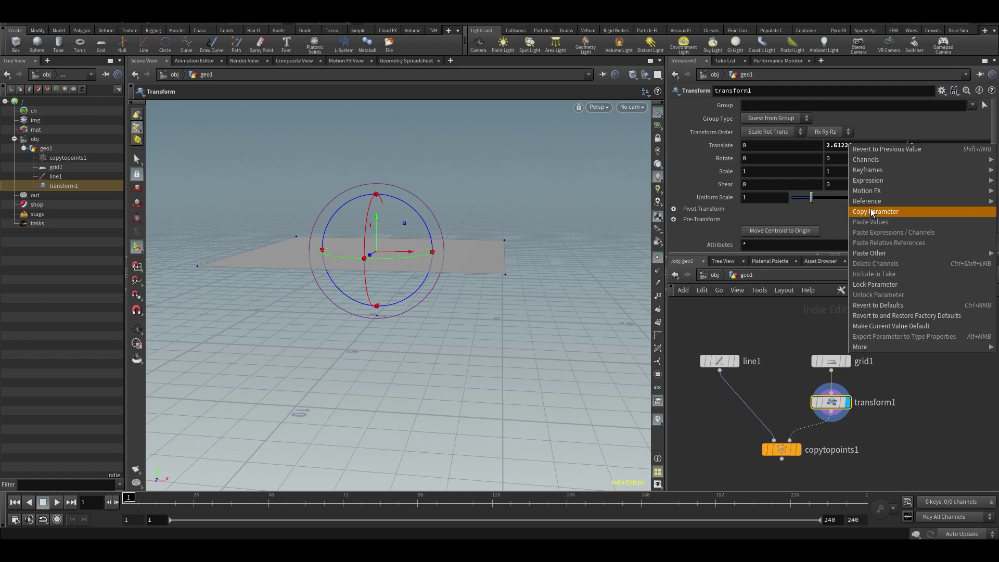
click(871, 211)
click(722, 364)
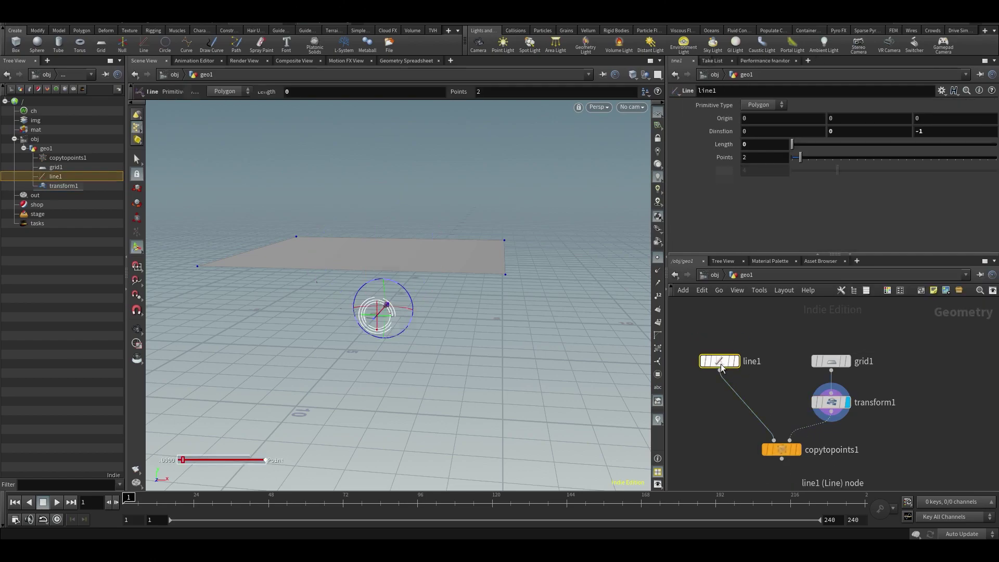
drag(792, 144, 764, 150)
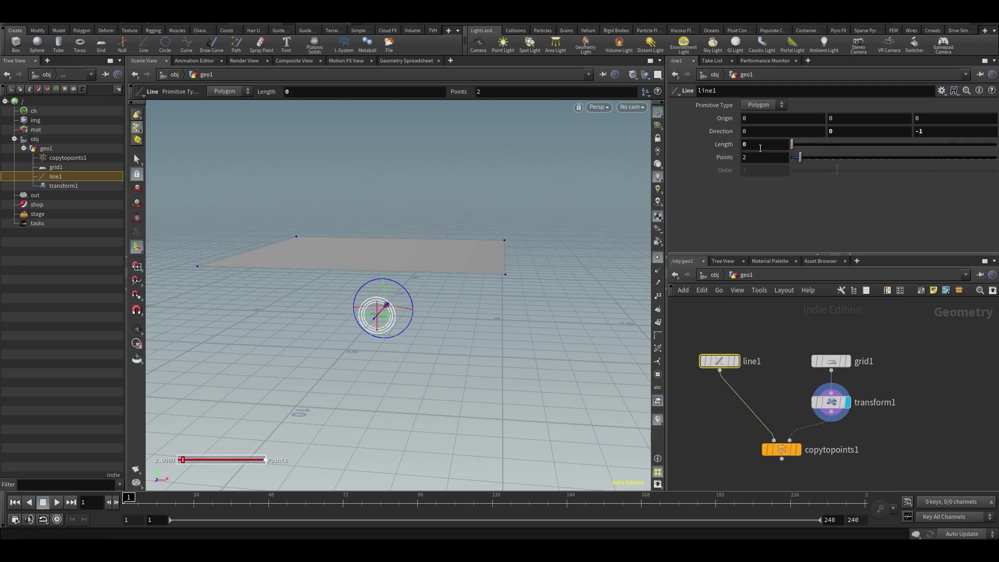
right_click(760, 148)
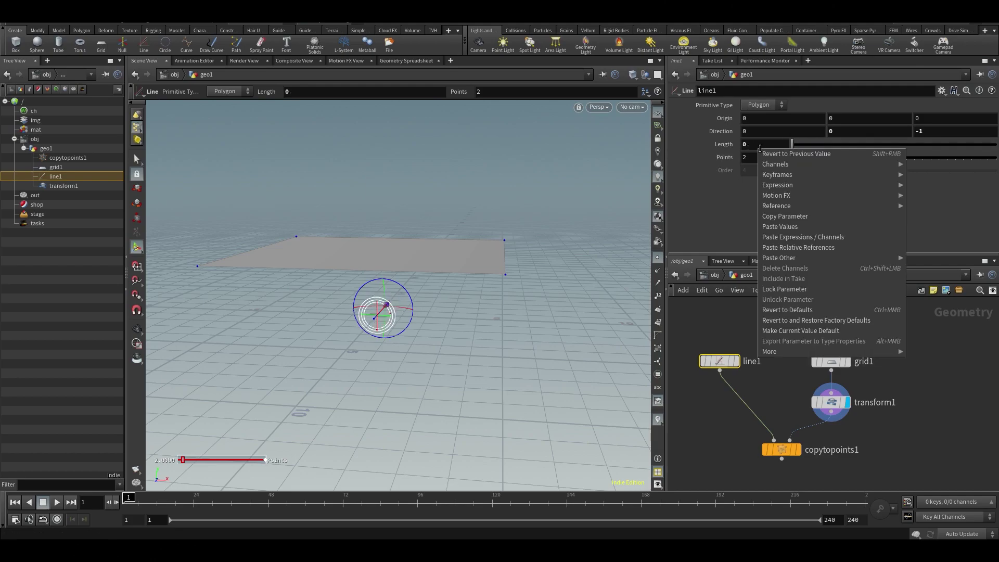
click(796, 248)
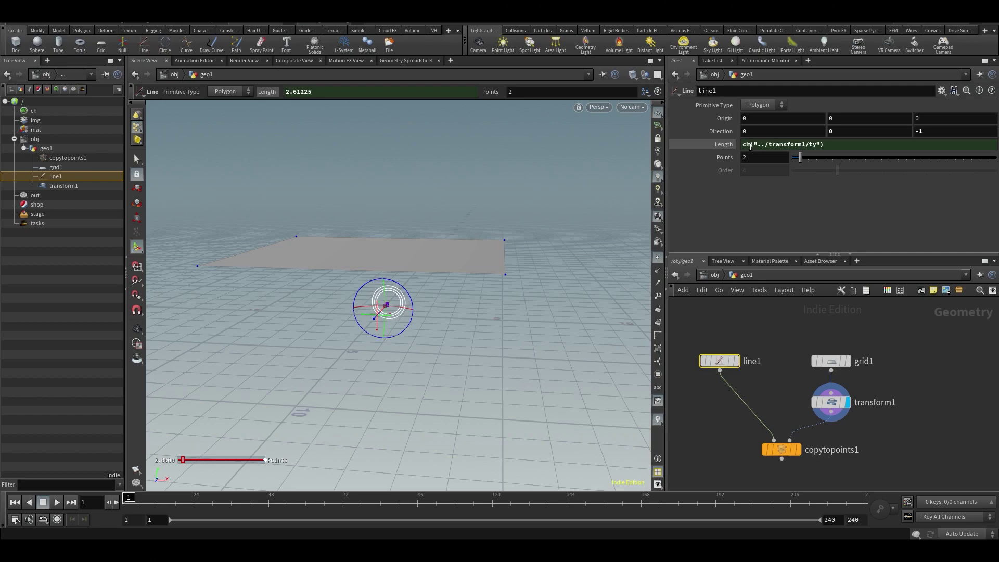
Try adding a second ../ level to the path in line1's length expression and remove it again.
drag(757, 144, 789, 146)
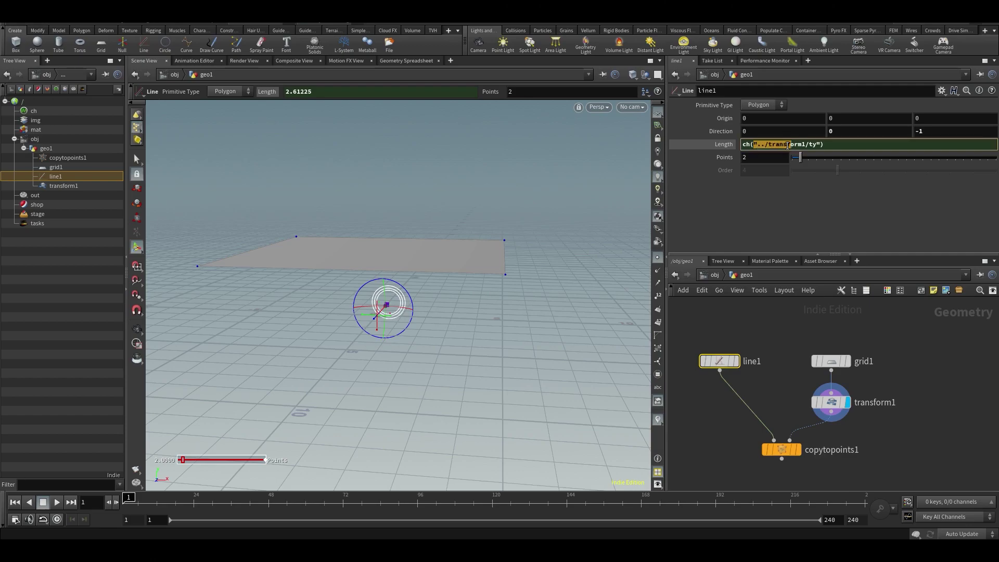
click(843, 225)
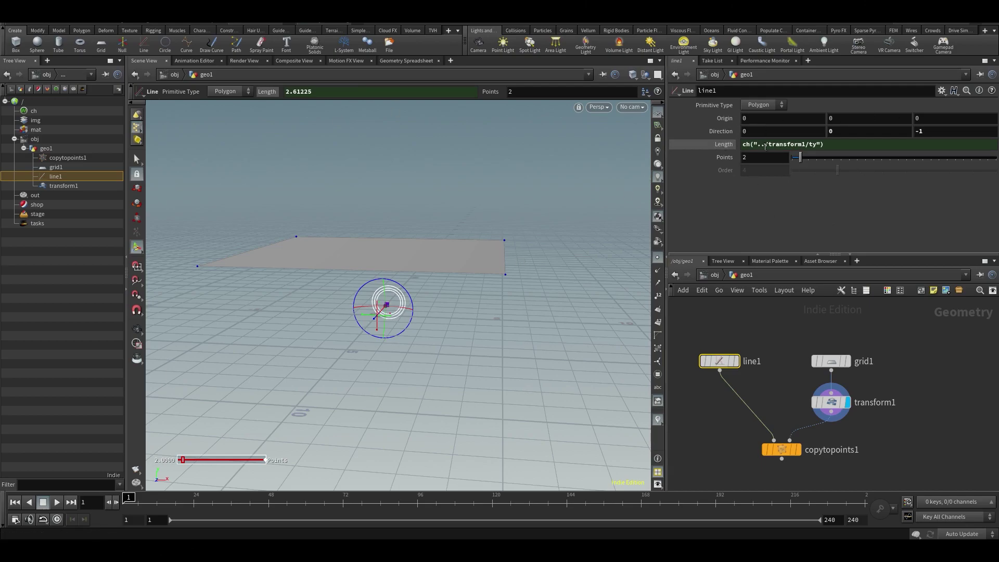
click(804, 146)
text())
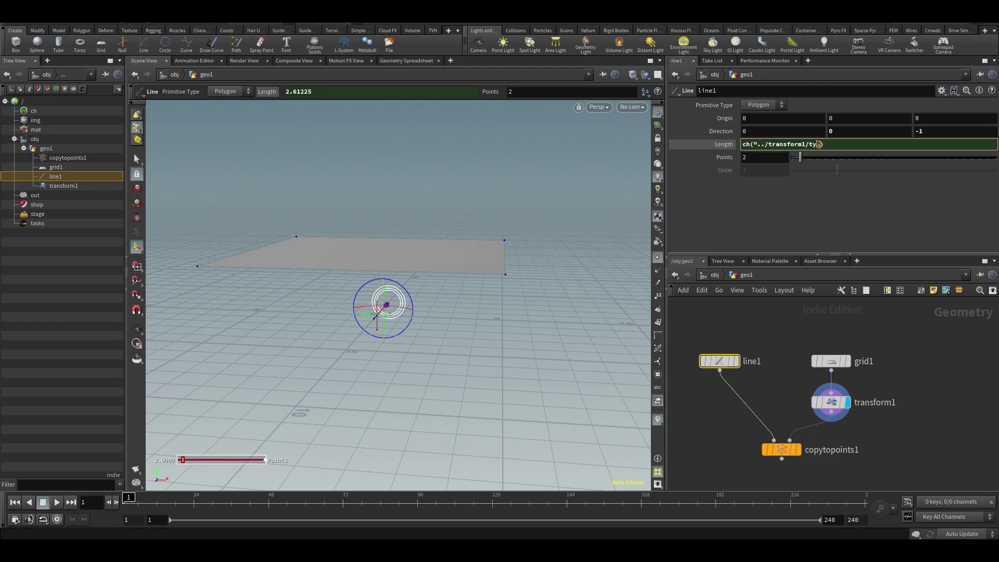
key(Return)
click(763, 144)
click(769, 146)
text(../)
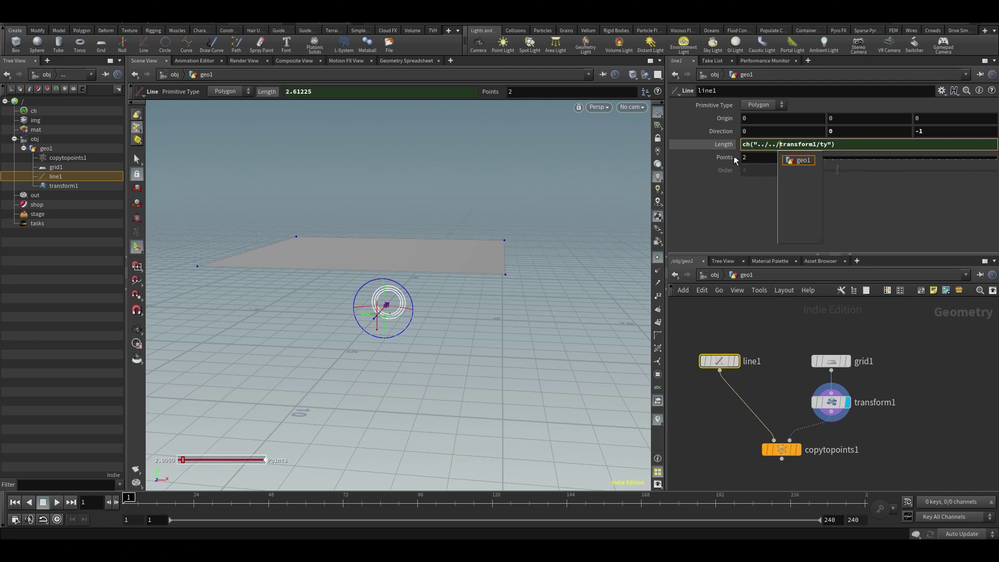
click(779, 146)
key(BackSpace)
key(BackSpace)
key(BackSpace)
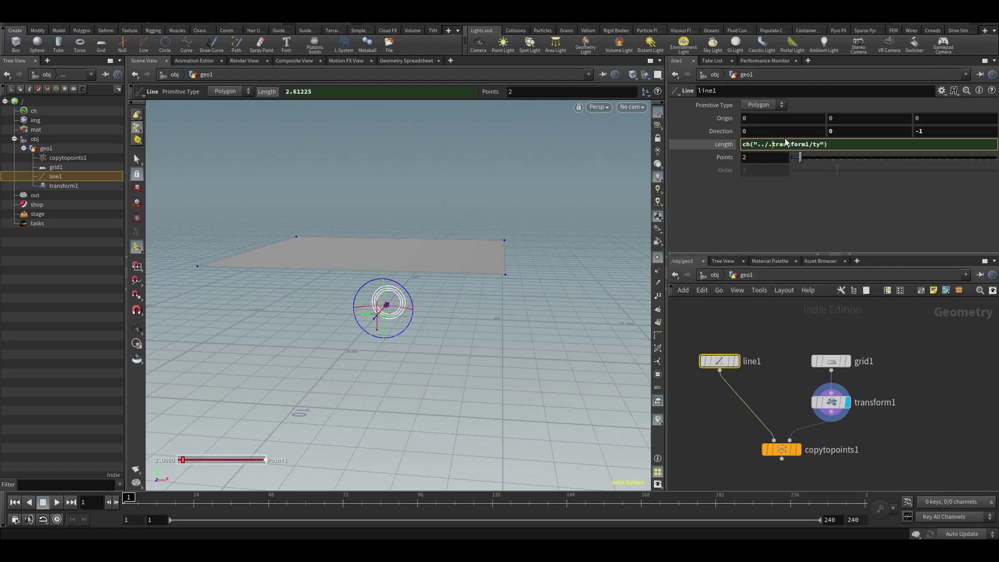
key(Return)
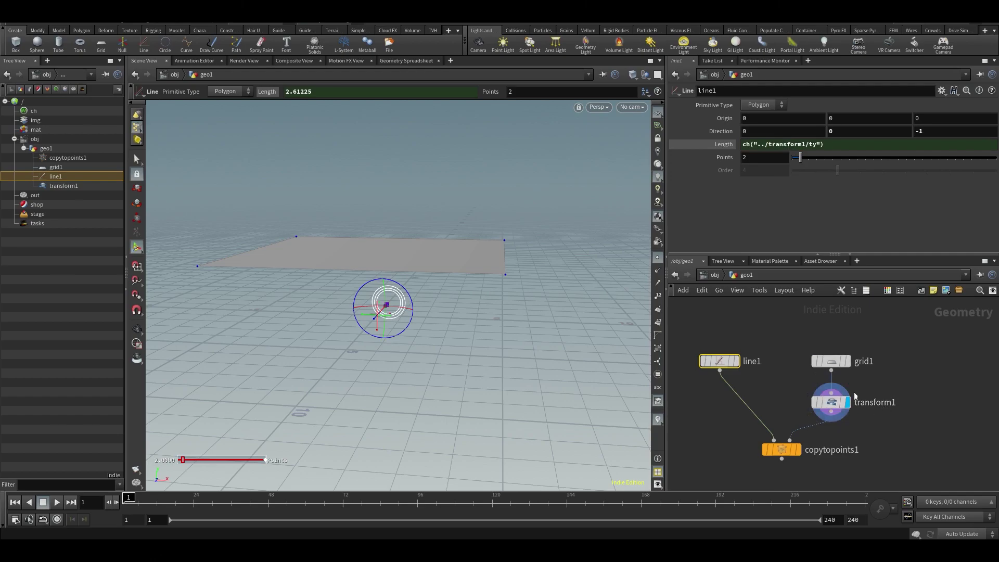
Compare transform1's Y translation with line1's length expression and review the options for pasting a parameter reference.
drag(842, 404, 841, 406)
click(841, 406)
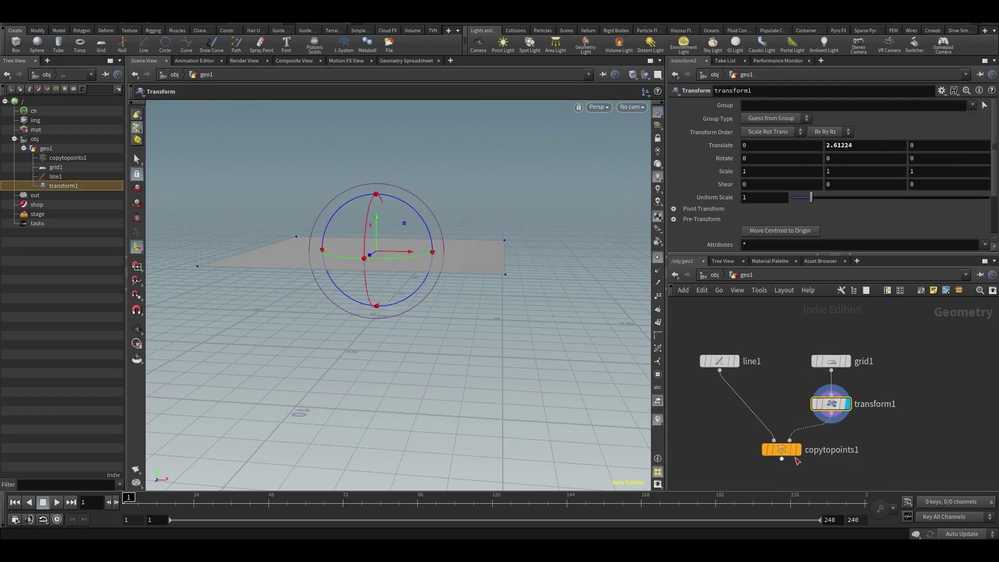
click(707, 364)
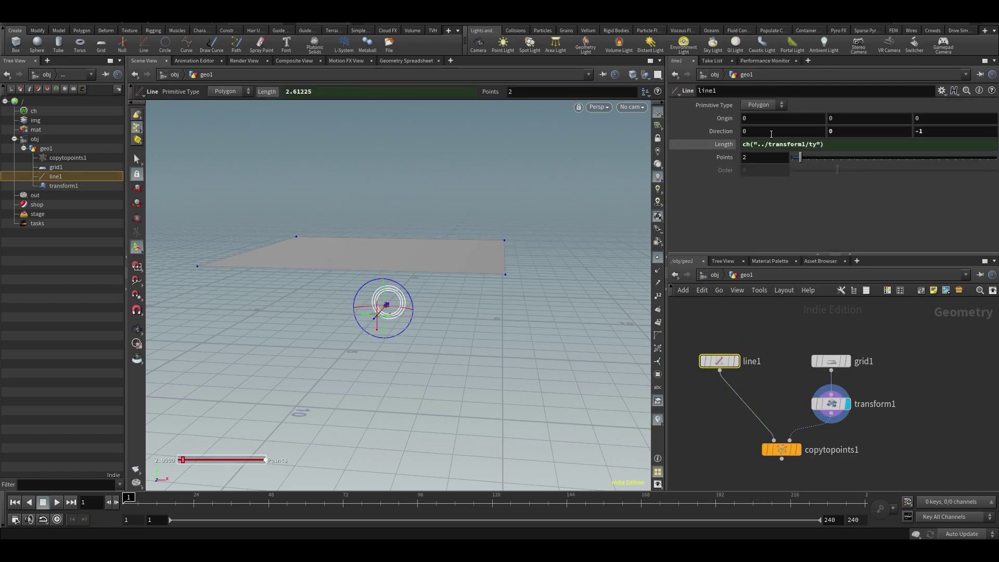
click(832, 405)
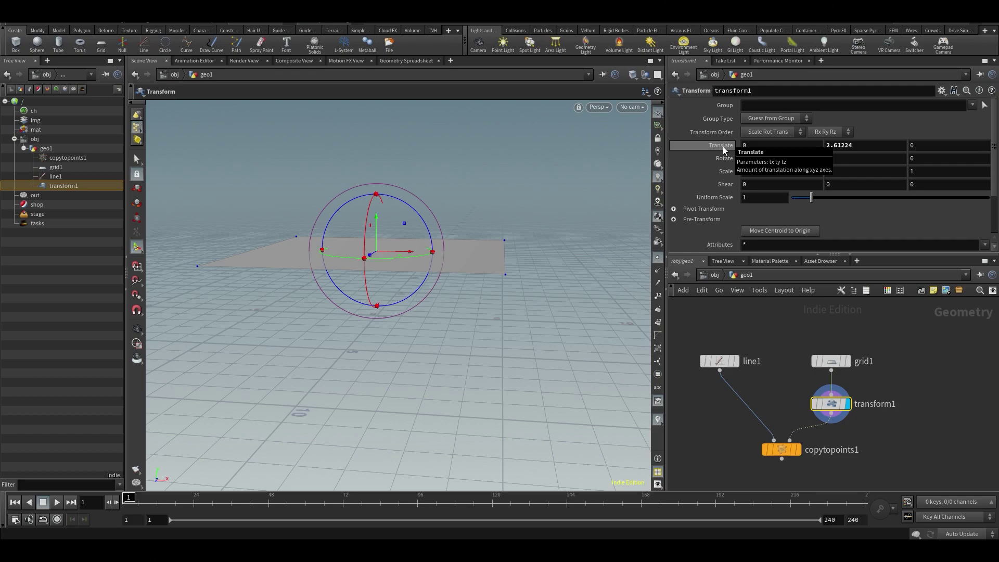
click(719, 361)
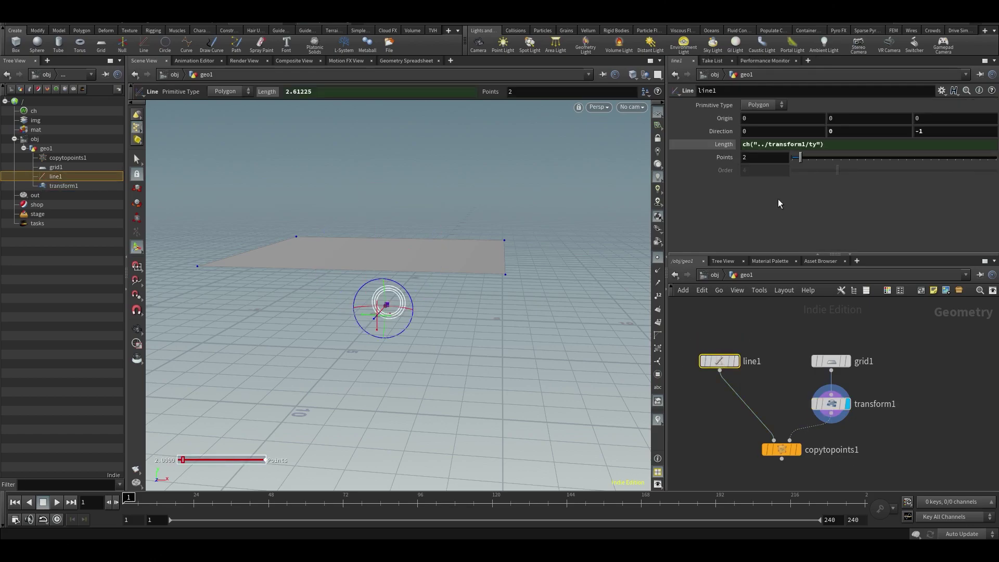
right_click(794, 145)
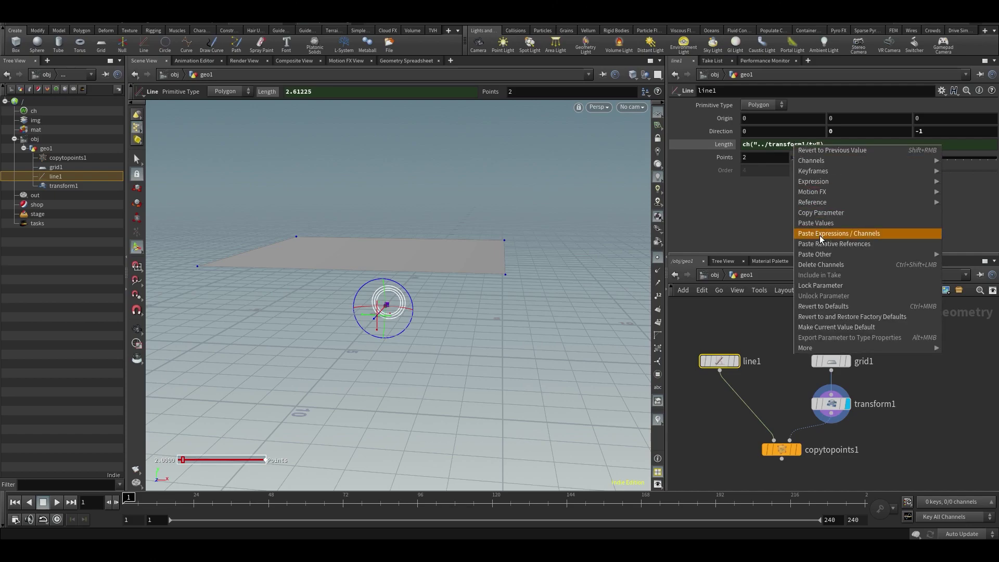
click(766, 387)
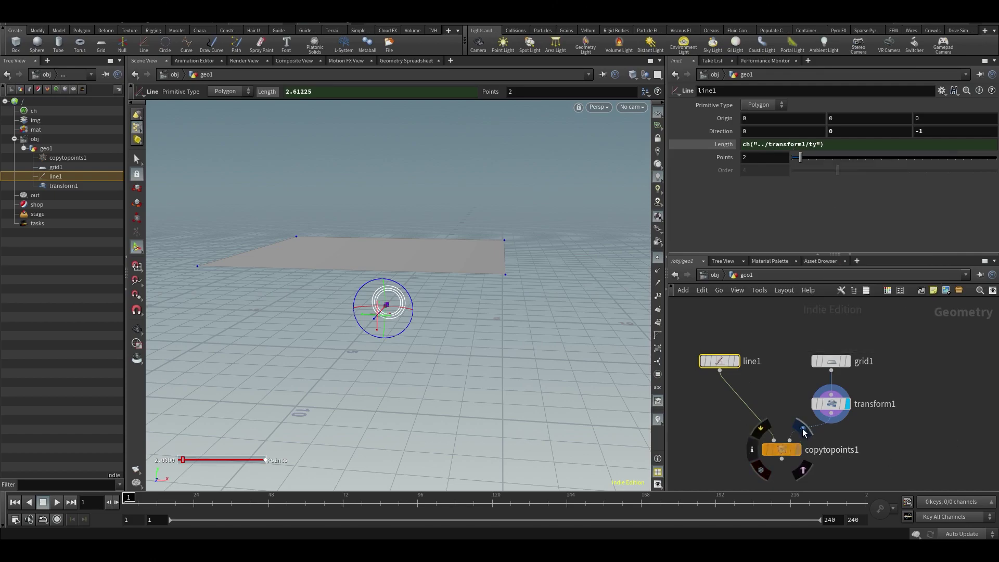
Display the Copy to Points node's result and examine the lines at the grid's corners.
click(803, 429)
key(Escape)
drag(568, 285, 406, 281)
key(Return)
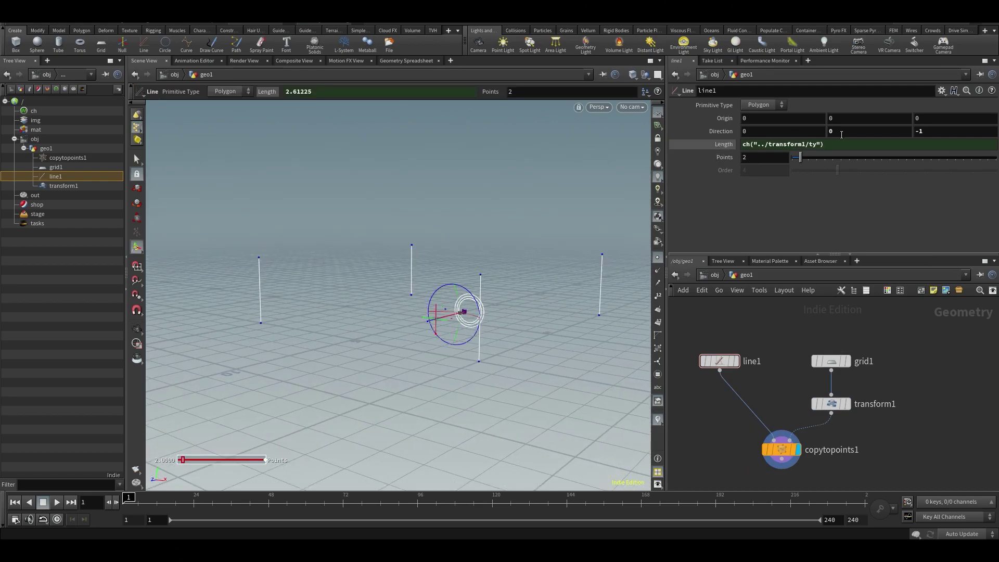
Raise the grid further with transform1 to a Y translation of about 6.45.
click(832, 404)
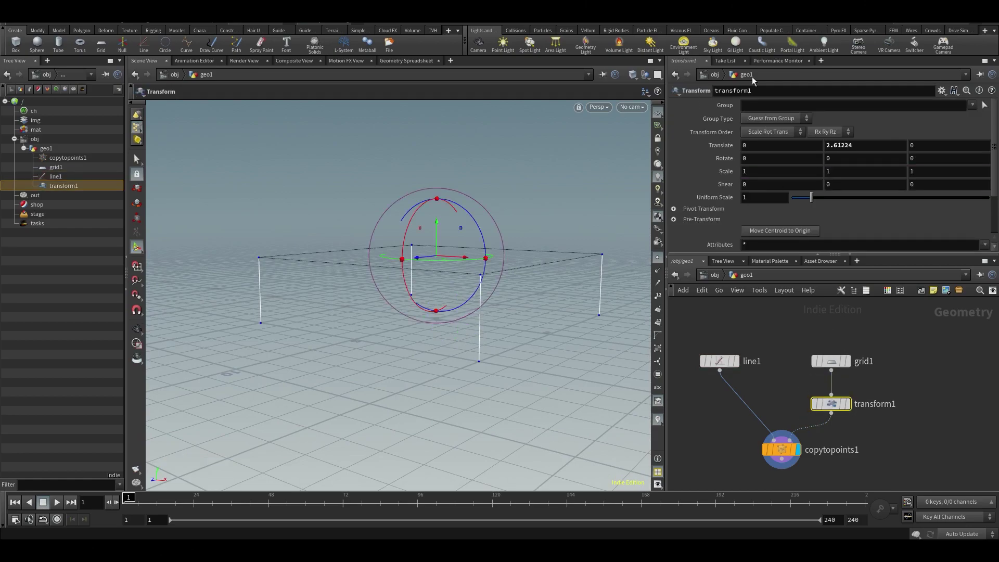
click(719, 361)
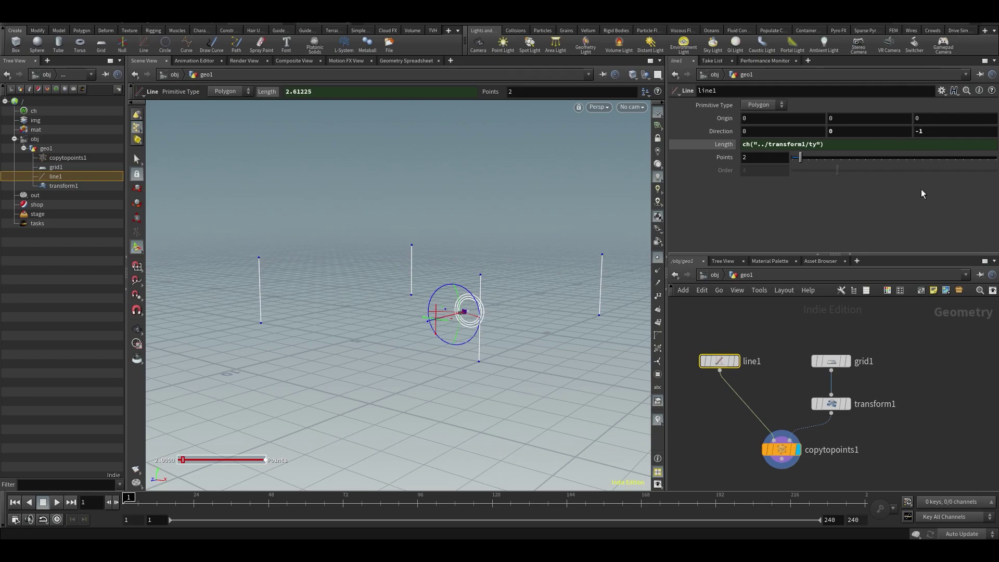
click(832, 404)
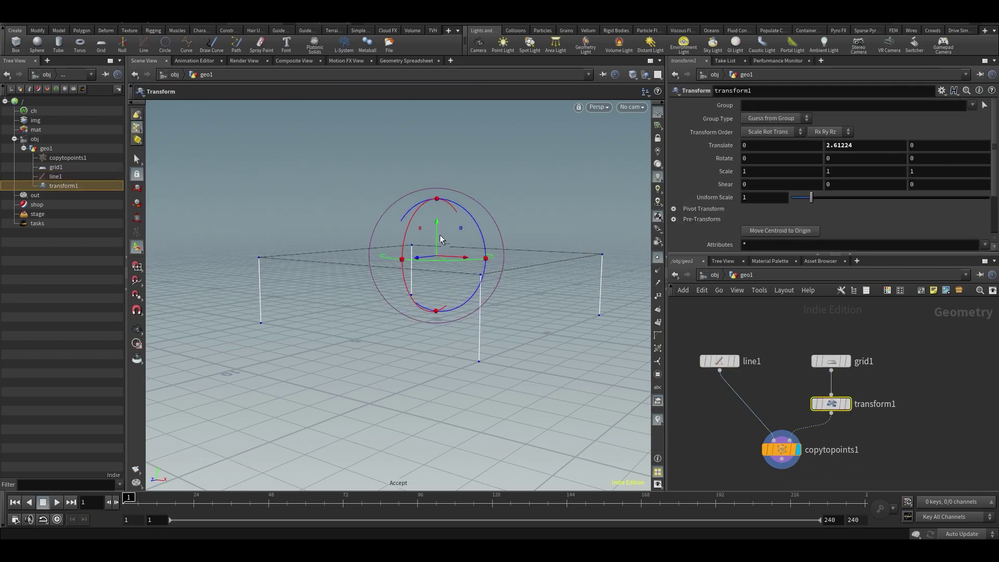
drag(439, 234, 491, 242)
alt+right_drag(491, 242, 469, 212)
drag(469, 212, 508, 305)
Inspect the lengthened lines from several angles and display transform1's grid instead of the copied lines.
middle_drag(909, 426, 825, 422)
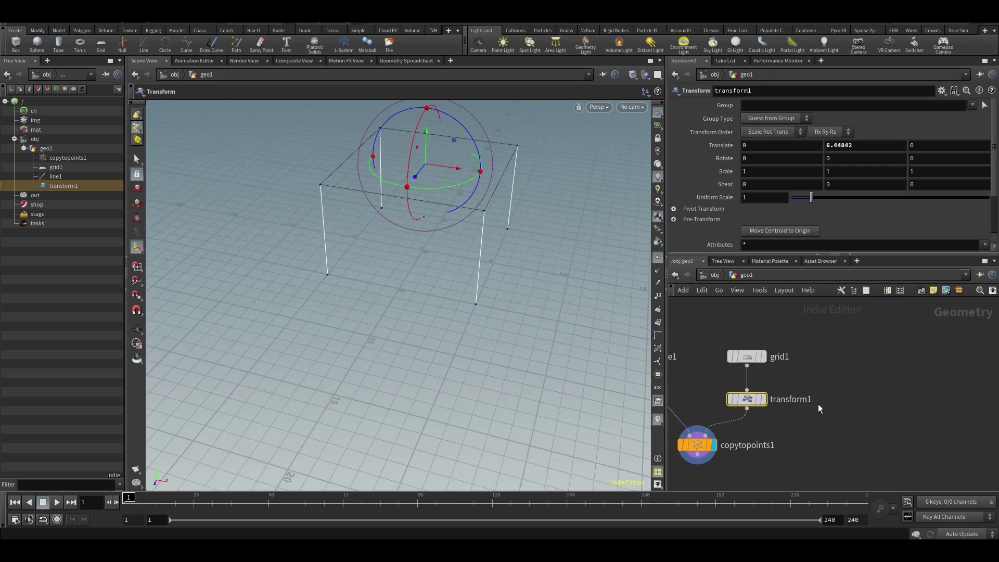
key(space)
drag(404, 223, 357, 292)
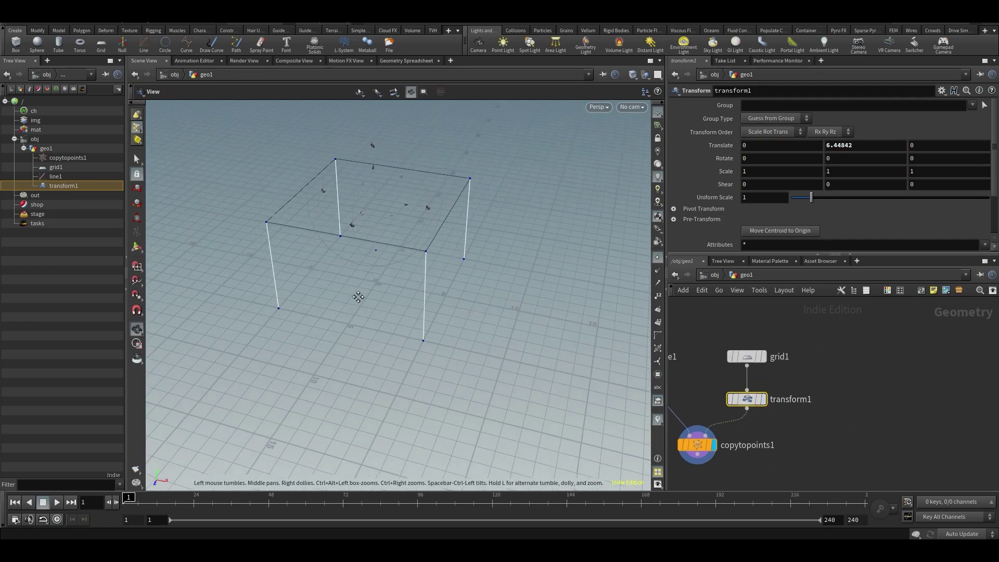
key(space)
mouse_move(259, 190)
mouse_down()
mouse_move(272, 150)
mouse_move(323, 145)
mouse_move(280, 150)
mouse_move(243, 197)
mouse_move(201, 167)
mouse_move(227, 163)
mouse_move(226, 177)
mouse_move(187, 207)
mouse_move(233, 185)
mouse_move(243, 201)
mouse_up()
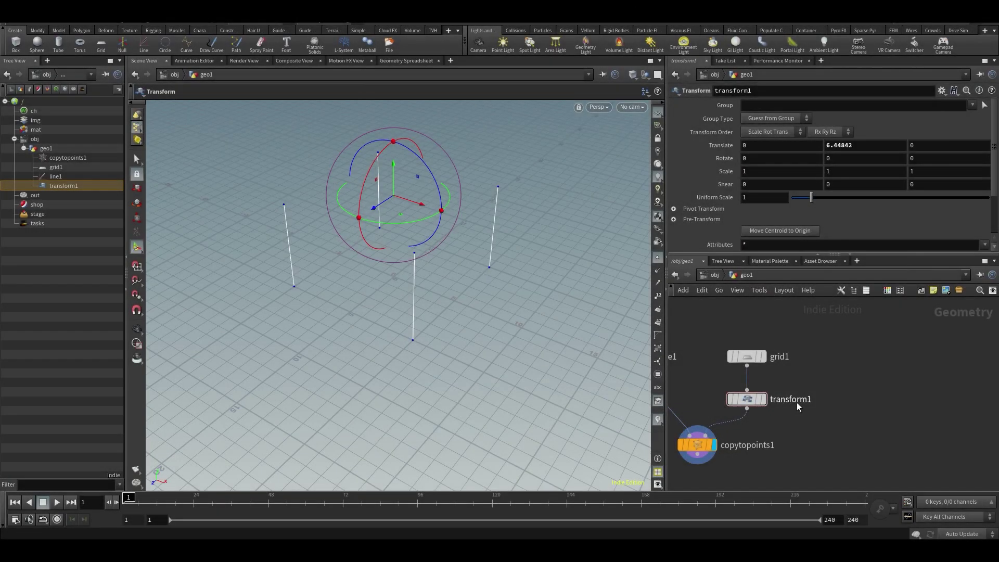
alt+drag(409, 225, 423, 205)
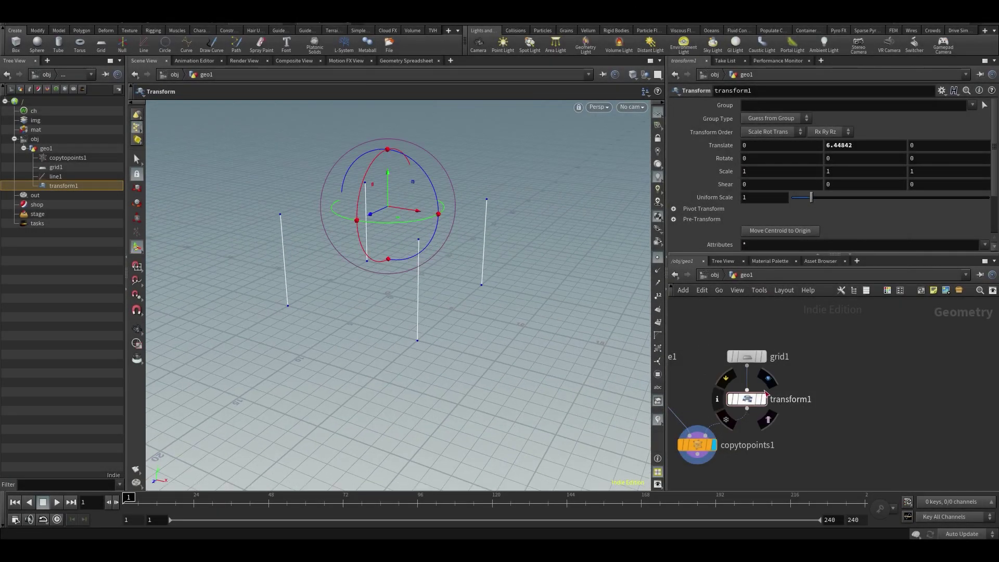
click(768, 383)
alt+drag(442, 302, 477, 260)
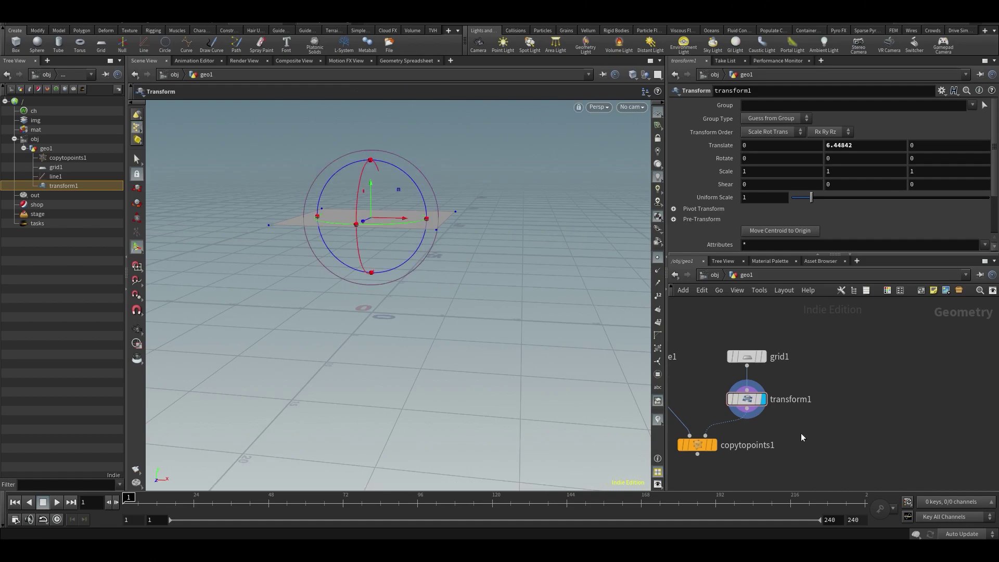
Add a PolyExtrude node on a separate branch fed by transform1 and display its result.
key(Tab)
text(polyext)
key(Return)
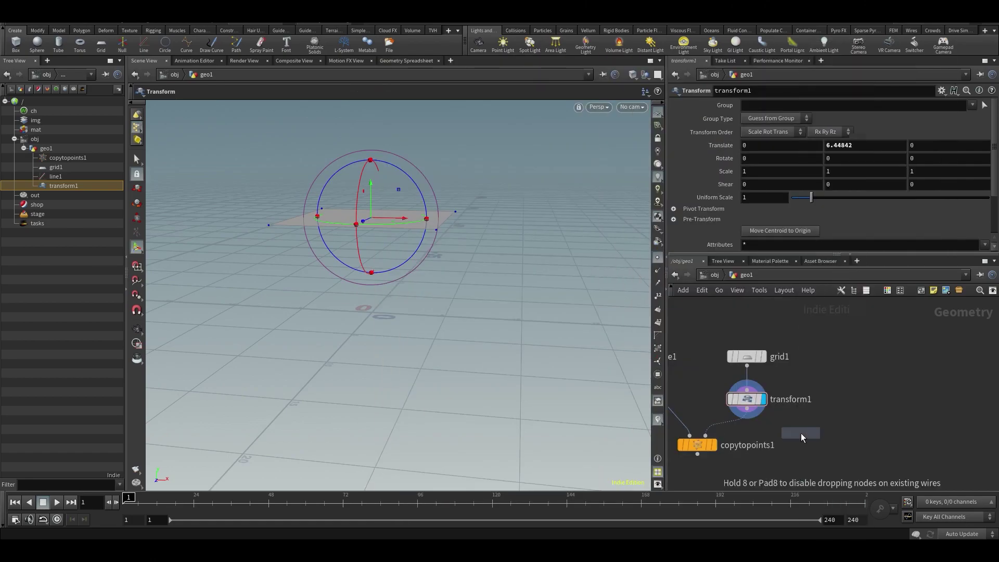
click(801, 433)
click(748, 411)
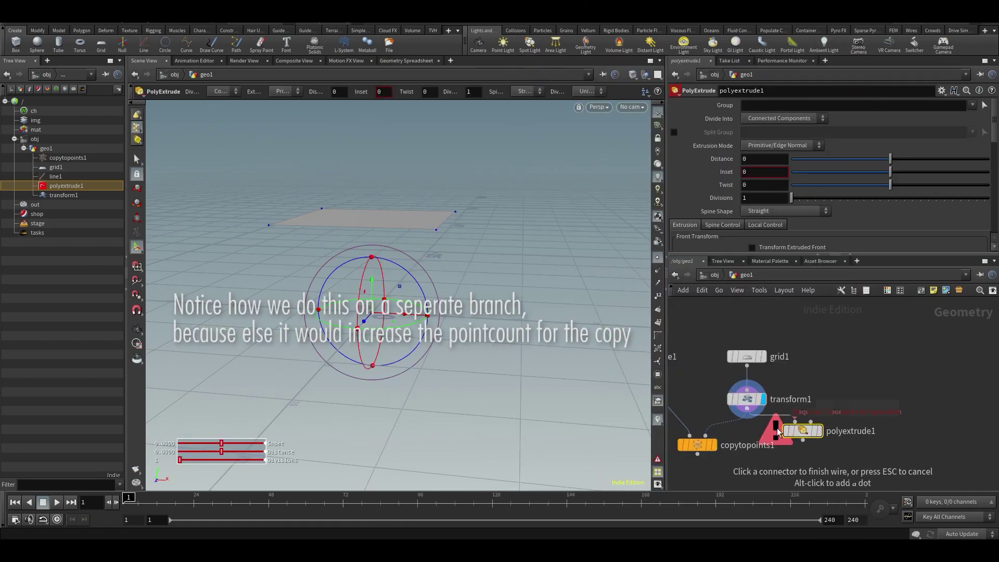
click(802, 422)
click(820, 431)
scroll(454, 227, up, 2)
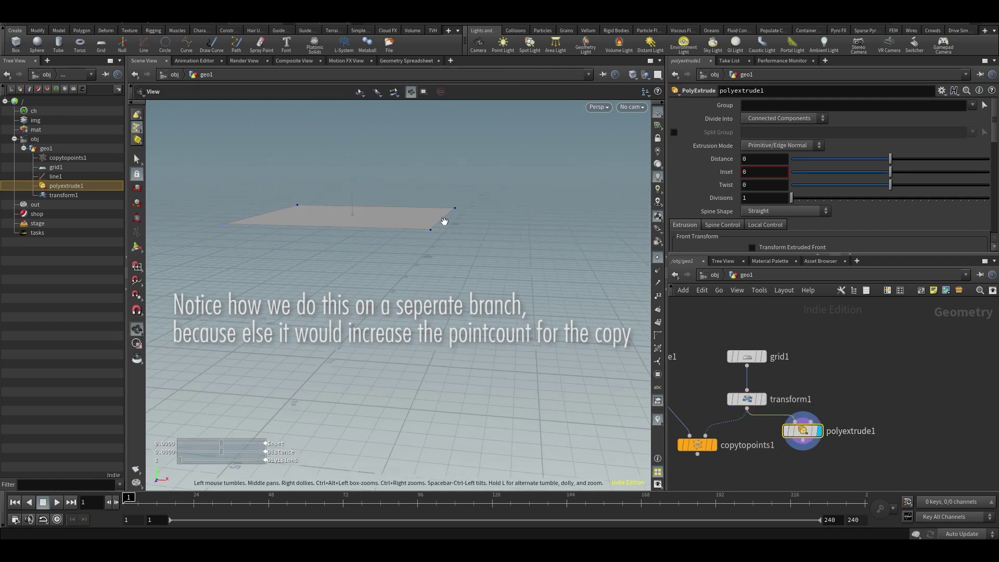
Set polyextrude1's distance to 0.367 and enable Output Back to close the slab's underside.
drag(890, 159, 929, 181)
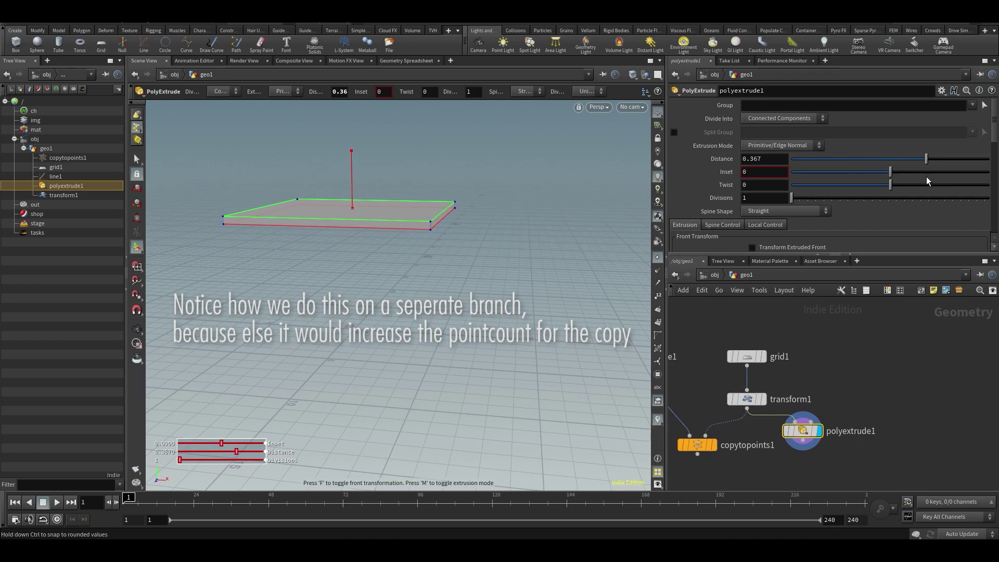
scroll(843, 219, down, 3)
key(Escape)
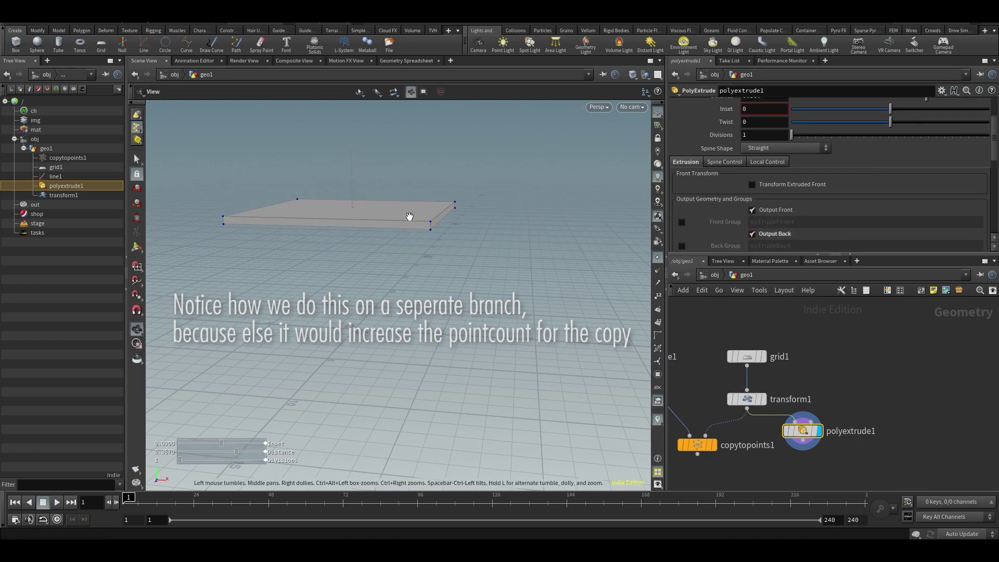
alt+drag(410, 217, 419, 176)
click(759, 233)
alt+drag(252, 217, 249, 206)
key(Return)
click(764, 237)
alt+drag(312, 234, 274, 298)
Add a Merge node below copytopoints1 and polyextrude1.
middle_drag(778, 463, 784, 398)
scroll(758, 436, down, 2)
key(Tab)
text(mer)
key(Return)
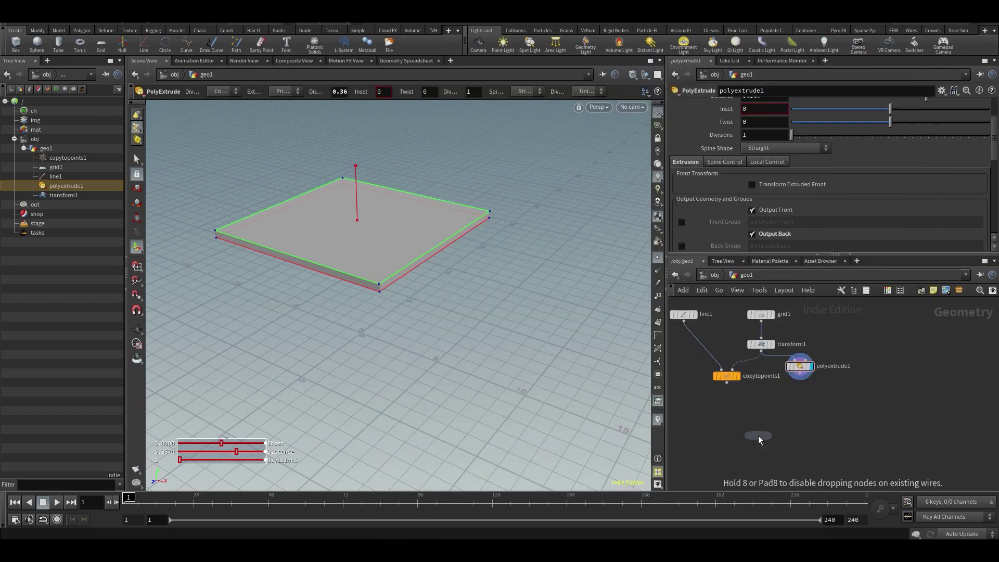
click(770, 445)
Connect copytopoints1 and polyextrude1 to merge1's input and display the merged result.
scroll(717, 392, up, 1)
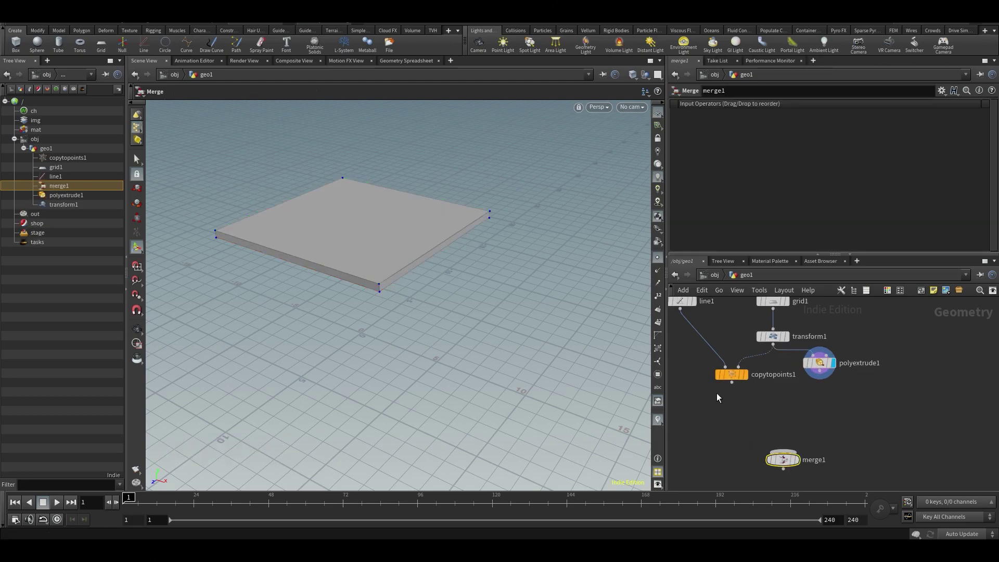
click(731, 385)
click(769, 444)
click(819, 380)
click(789, 452)
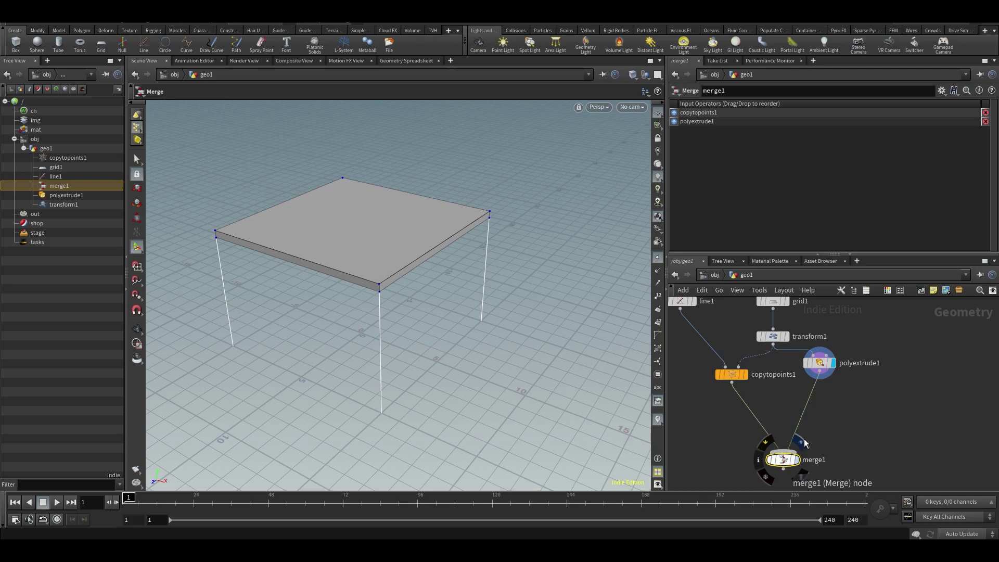
click(805, 444)
Raise the tabletop with transform1 to a Y translation of about 8.77 and lower it again to about 3.02.
key(Escape)
drag(171, 296, 542, 194)
click(774, 336)
key(Return)
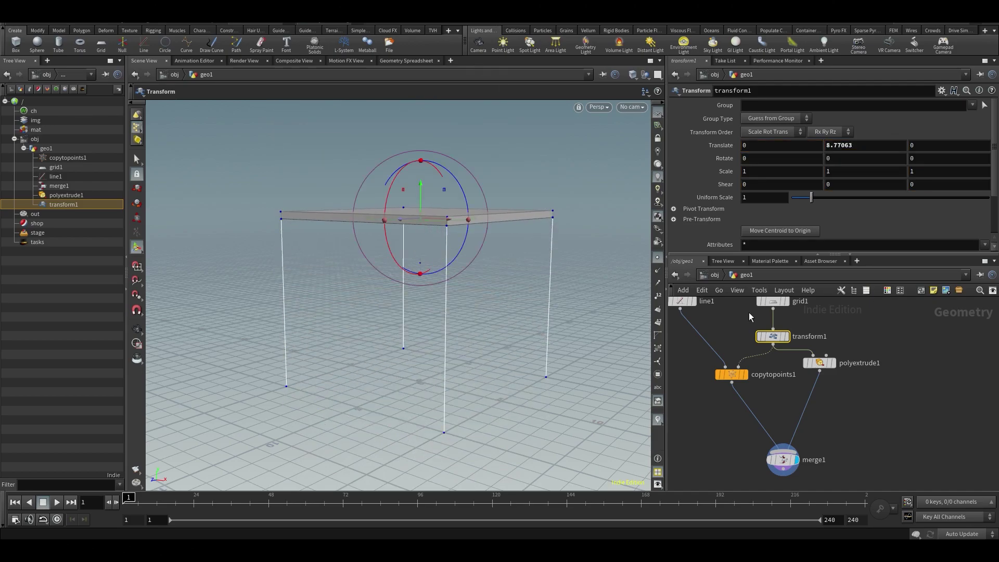
mouse_move(778, 342)
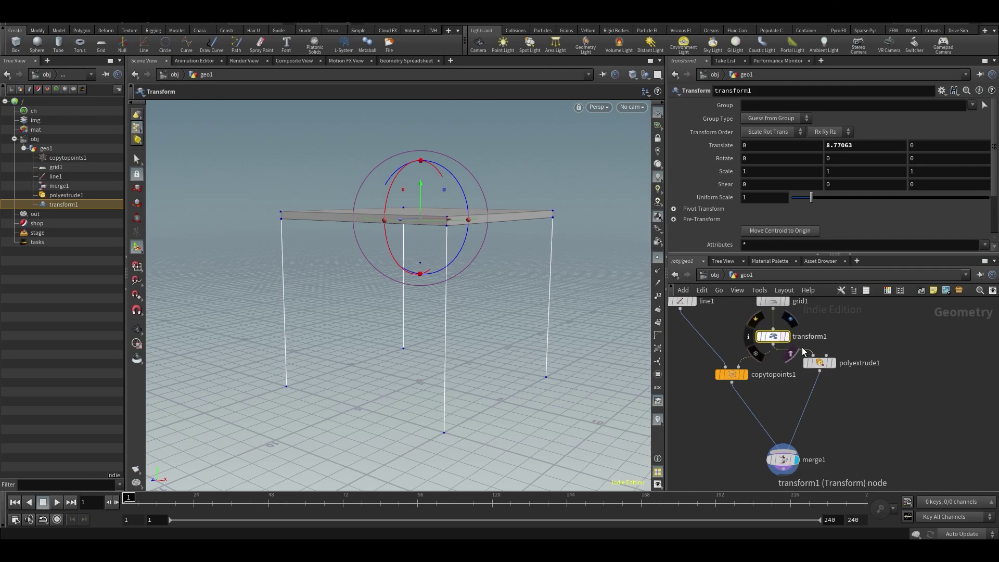
mouse_move(473, 326)
alt+mouse_down()
mouse_move(493, 334)
mouse_move(482, 357)
mouse_move(461, 330)
alt+mouse_up()
alt+drag(426, 223, 501, 264)
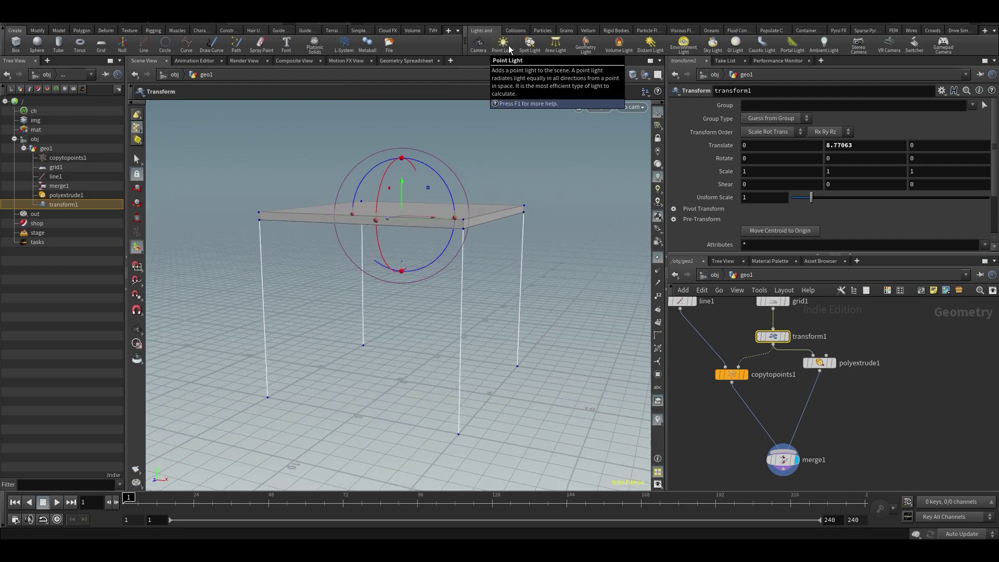
drag(404, 189, 405, 307)
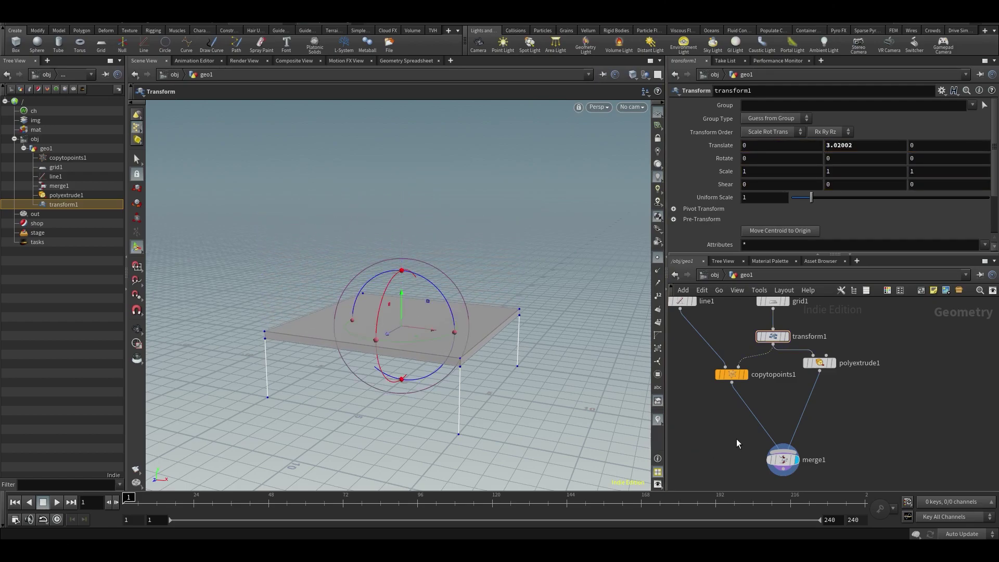
Disconnect copytopoints1 from merge1, move it closer beneath line1 and display its copied lines.
key(y)
drag(744, 433, 764, 404)
middle_drag(748, 414, 794, 421)
drag(780, 385, 754, 388)
click(763, 383)
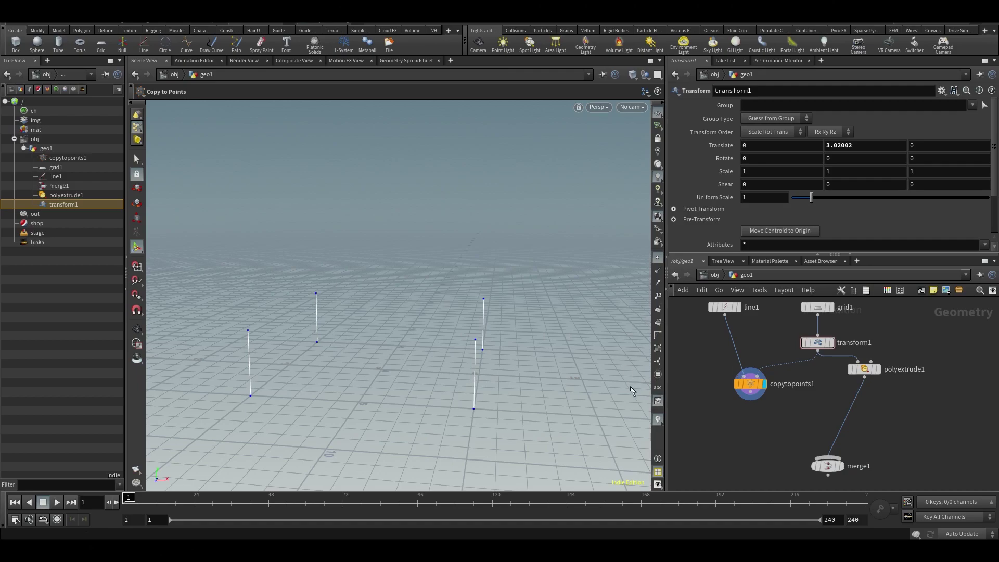
Save the scene as Table_v001 in the HIP/Basics folder.
mouse_move(498, 550)
click(8, 23)
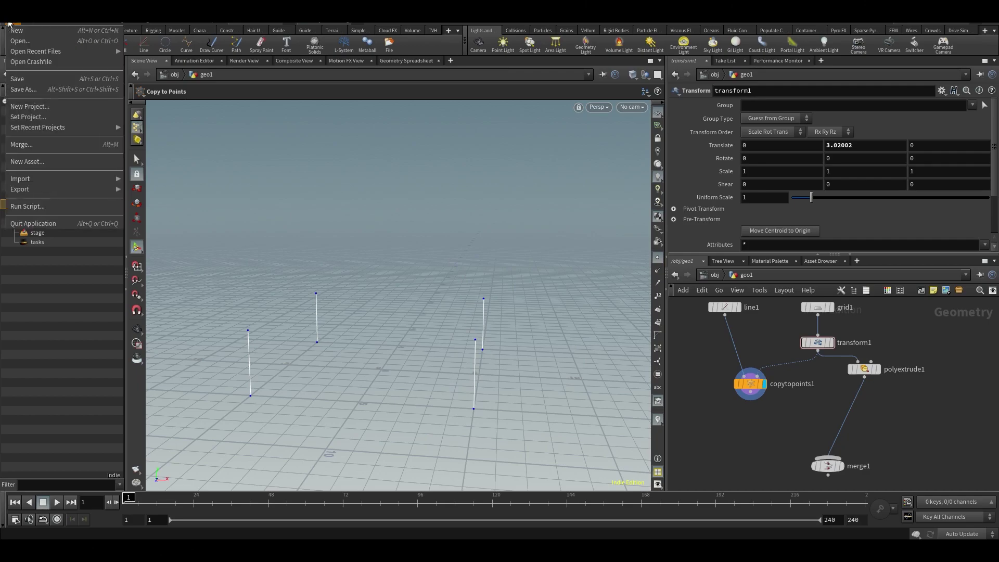
click(38, 91)
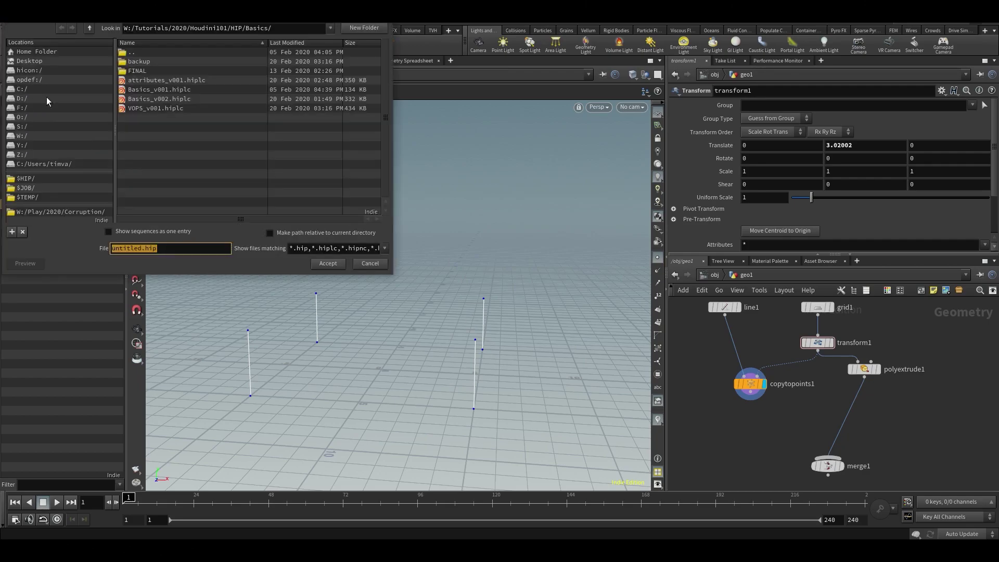
text(Table_v001)
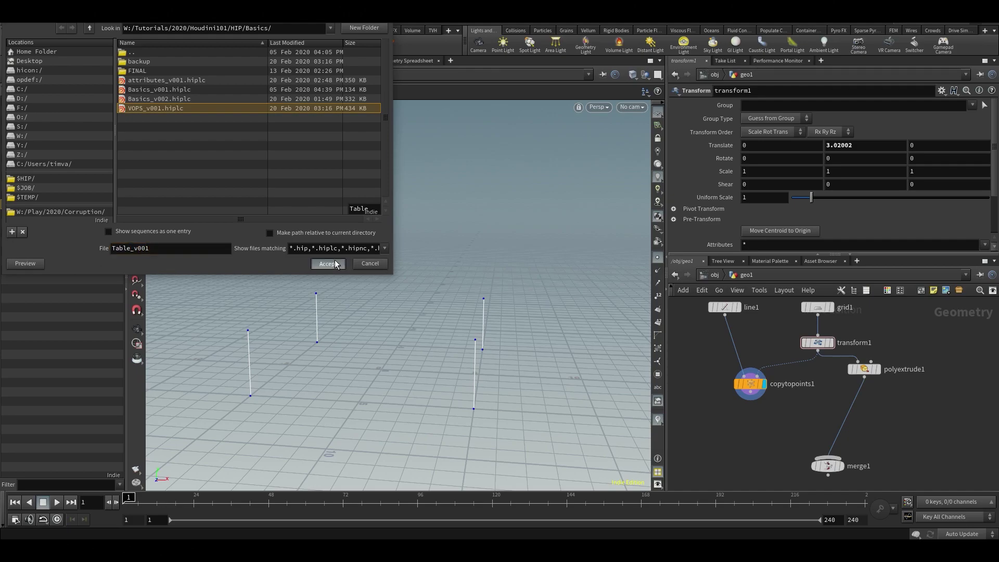
click(336, 264)
middle_drag(754, 433, 764, 441)
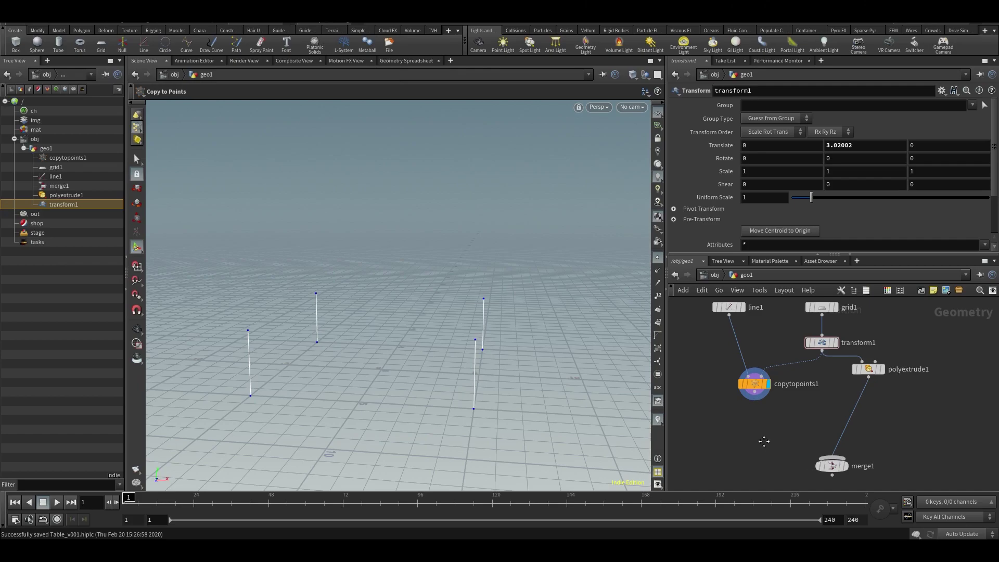
Add a PolyWire node below copytopoints1.
key(Escape)
drag(448, 362, 553, 373)
key(Return)
key(Escape)
drag(474, 358, 491, 341)
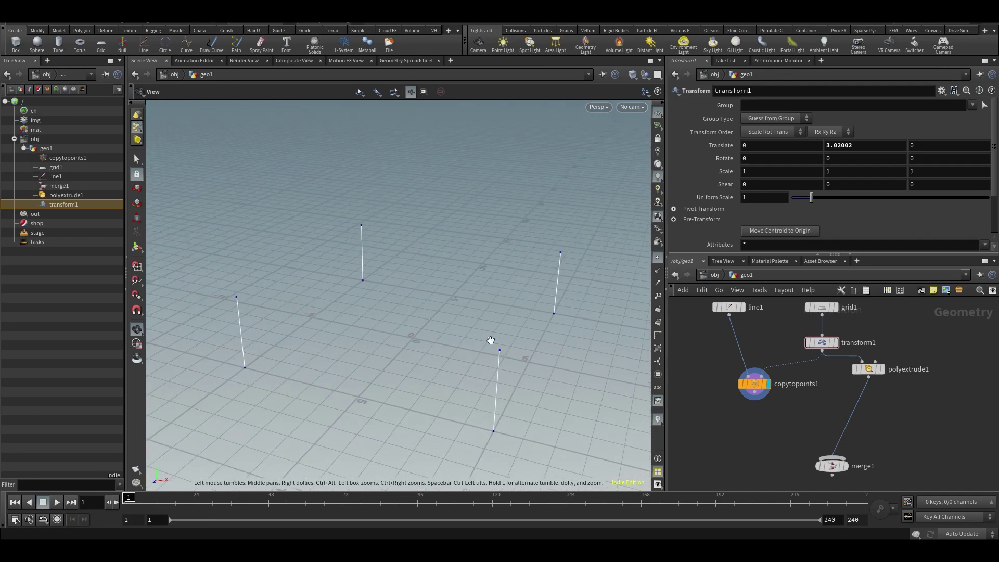
key(Return)
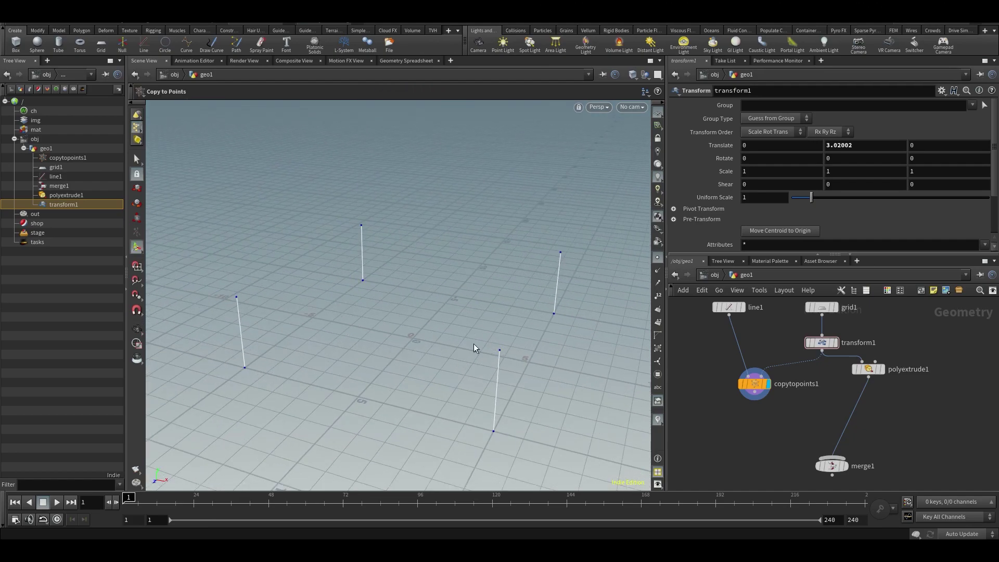
scroll(762, 442, down, 1)
key(Tab)
text(polyw)
key(Return)
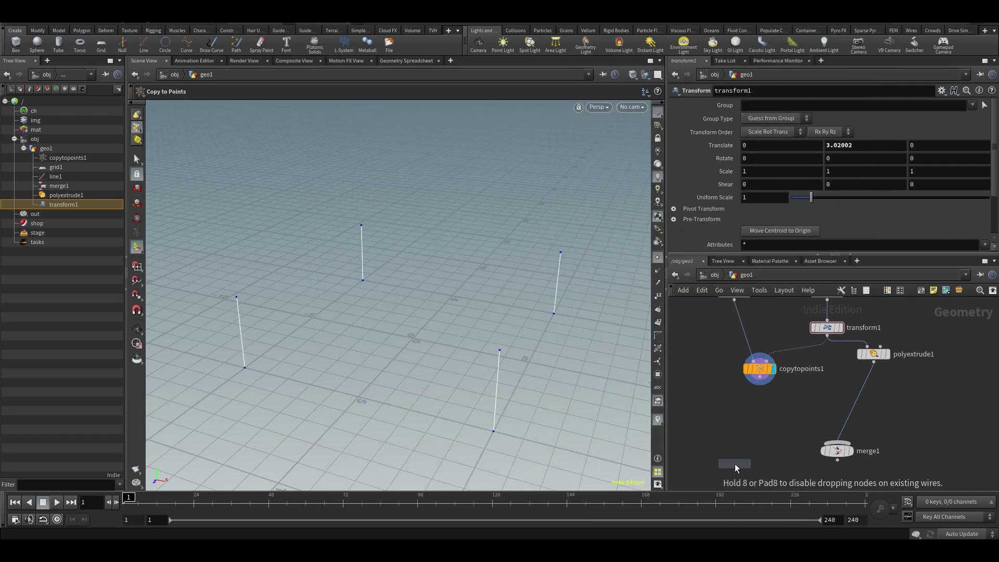
click(751, 427)
Connect copytopoints1's output to polywire1, align the node beneath it and display its result.
scroll(758, 405, up, 1)
click(756, 380)
click(753, 439)
drag(755, 439, 762, 424)
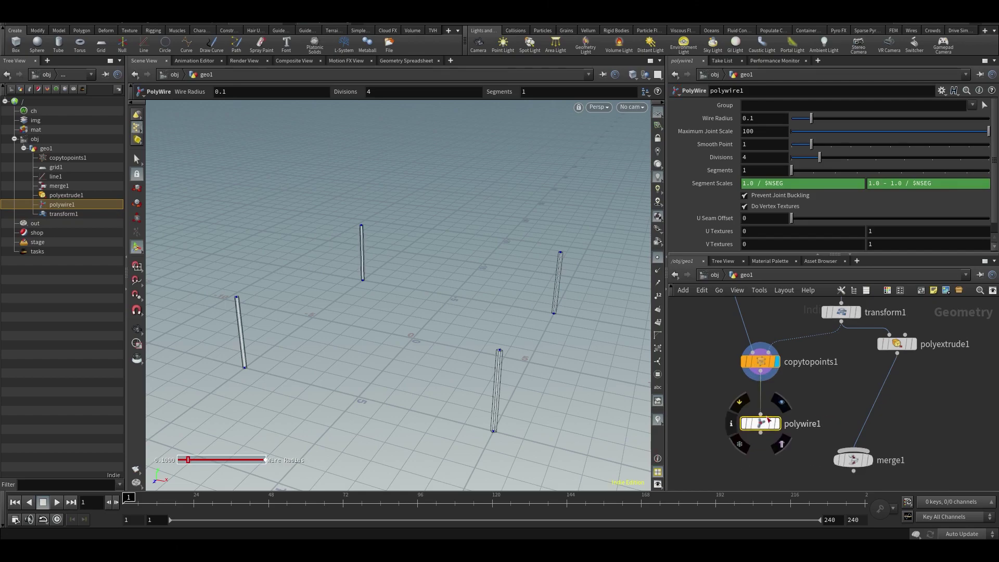
click(780, 403)
Thicken the legs by setting polywire1's wire radius to 0.391 and divisions to 9.
key(Escape)
drag(470, 352, 473, 378)
scroll(473, 379, up, 3)
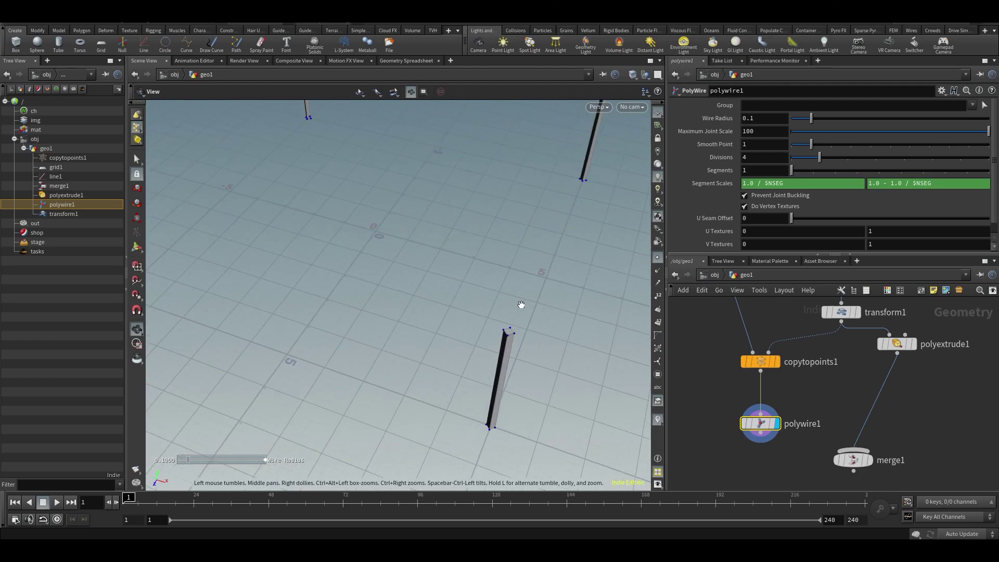
alt+middle_drag(478, 312, 472, 290)
drag(811, 118, 846, 173)
key(ctrl+z)
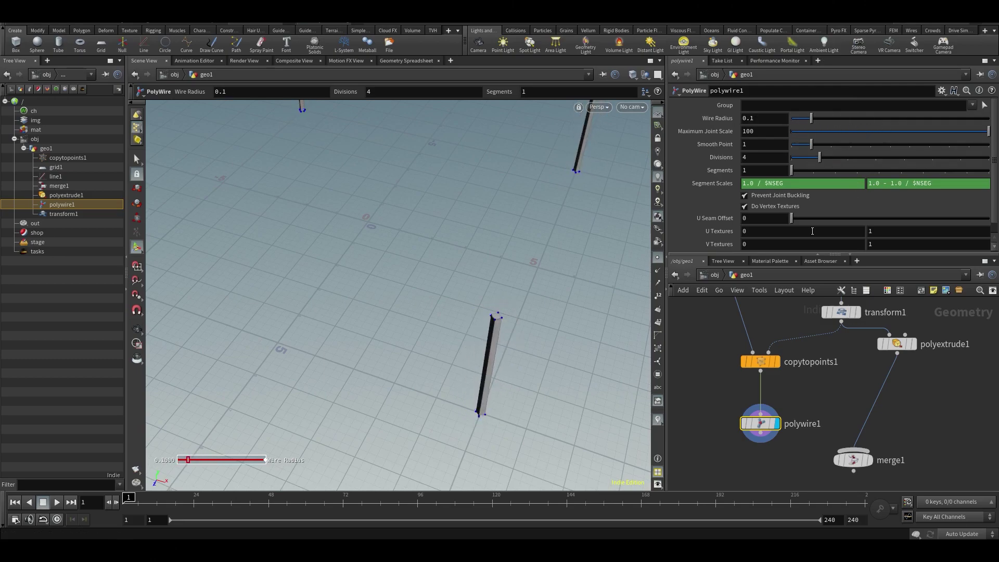
scroll(802, 215, down, 1)
scroll(794, 205, up, 1)
drag(812, 118, 960, 158)
Connect polywire1 to merge1, display the complete table and set polywire1's divisions to 4.
drag(761, 433, 823, 450)
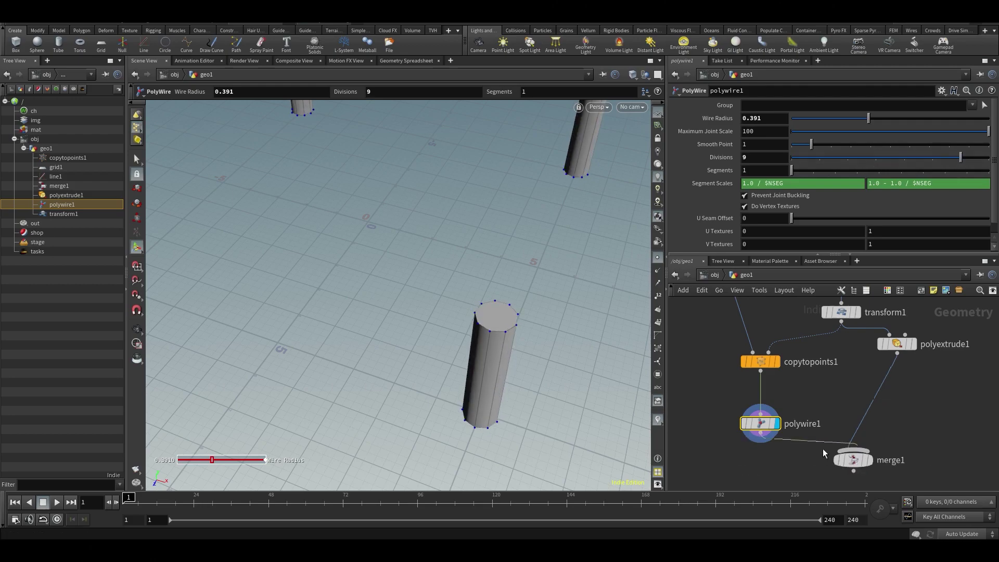
click(874, 441)
drag(469, 281, 526, 224)
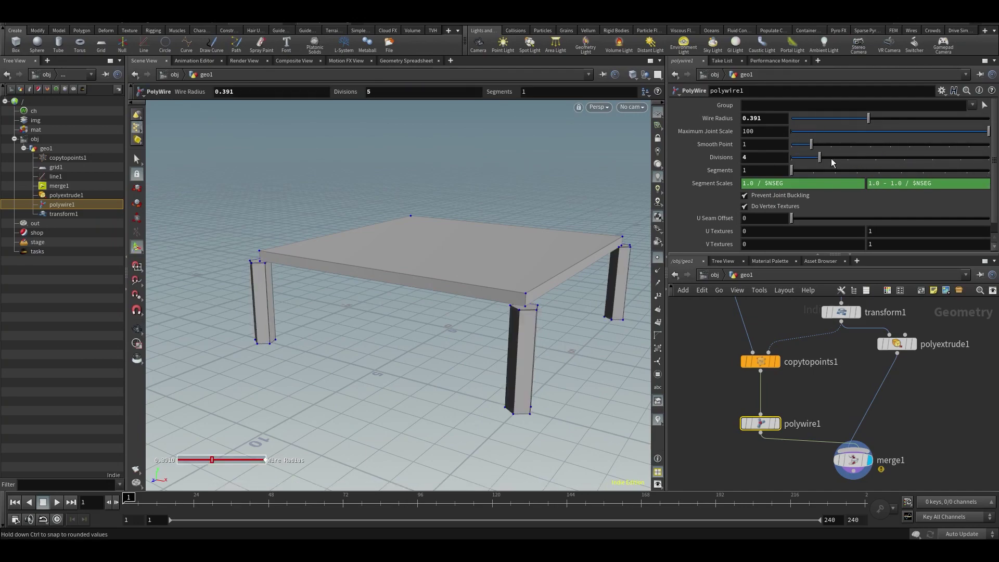
key(space)
drag(342, 445, 389, 428)
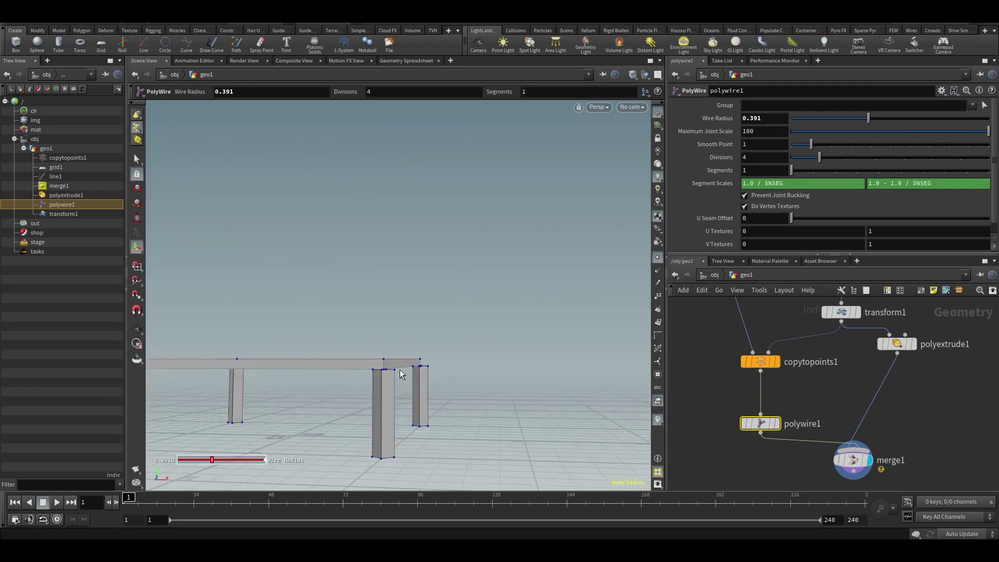
Cut the wire between polywire1 and merge1 and delete polywire1.
middle_drag(822, 403, 855, 393)
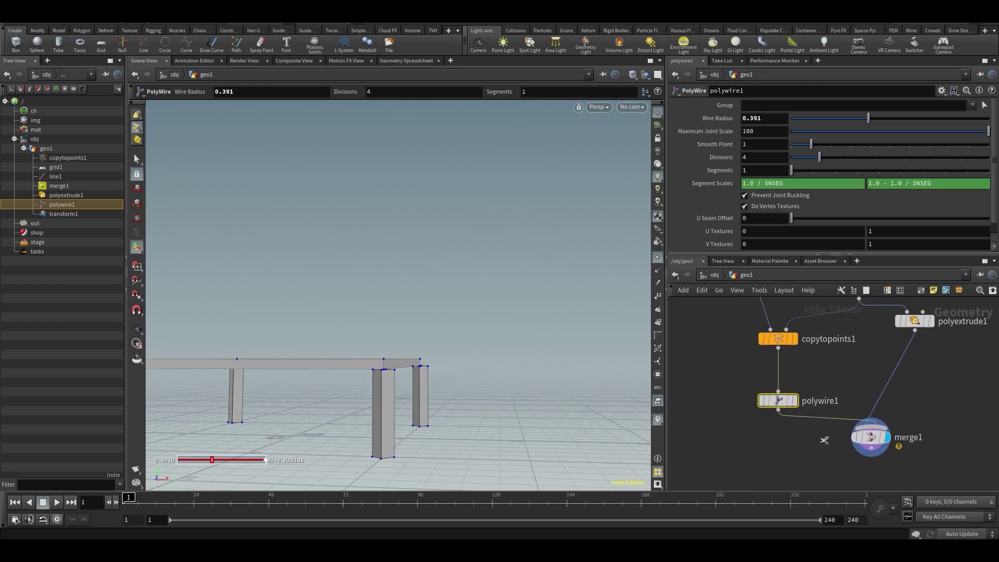
middle_drag(819, 440, 842, 408)
drag(770, 424, 832, 368)
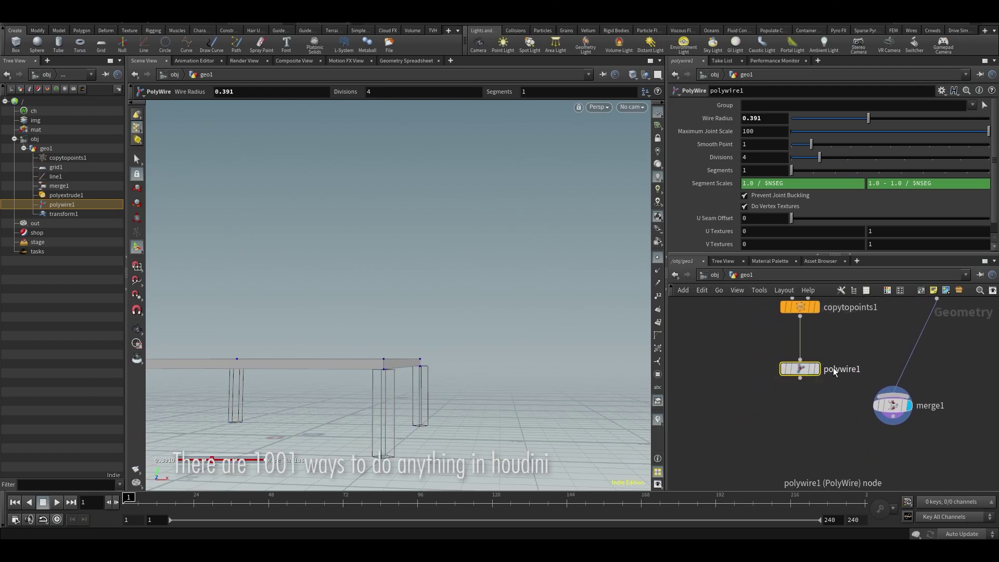
key(Delete)
drag(446, 344, 440, 385)
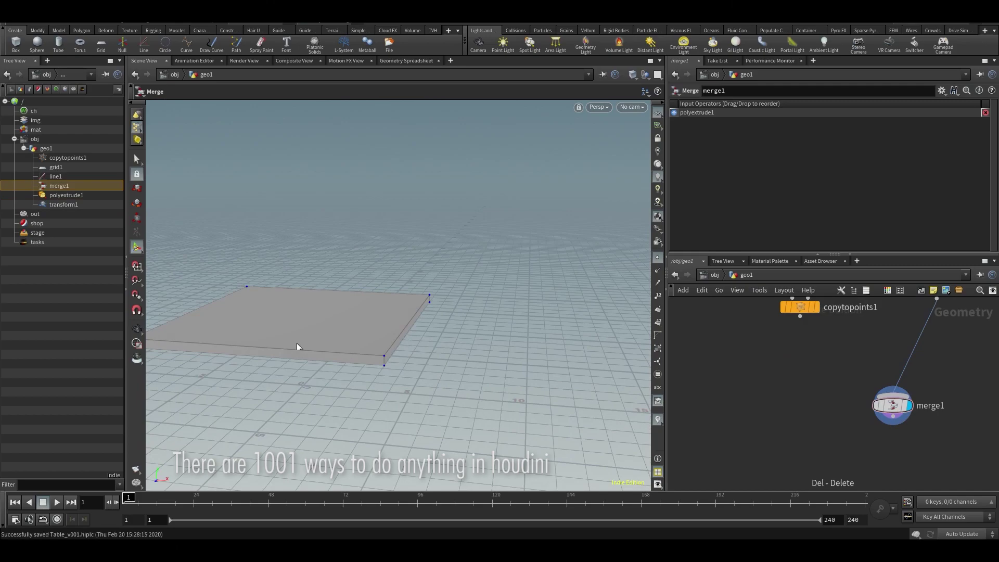
Reposition copytopoints1 more directly beneath line1.
scroll(870, 361, down, 3)
mouse_move(793, 386)
middle_down()
mouse_move(871, 361)
mouse_move(762, 440)
mouse_move(760, 360)
mouse_move(754, 395)
mouse_move(738, 395)
middle_up()
scroll(775, 408, up, 1)
scroll(761, 360, down, 2)
scroll(761, 375, up, 1)
drag(788, 388, 776, 388)
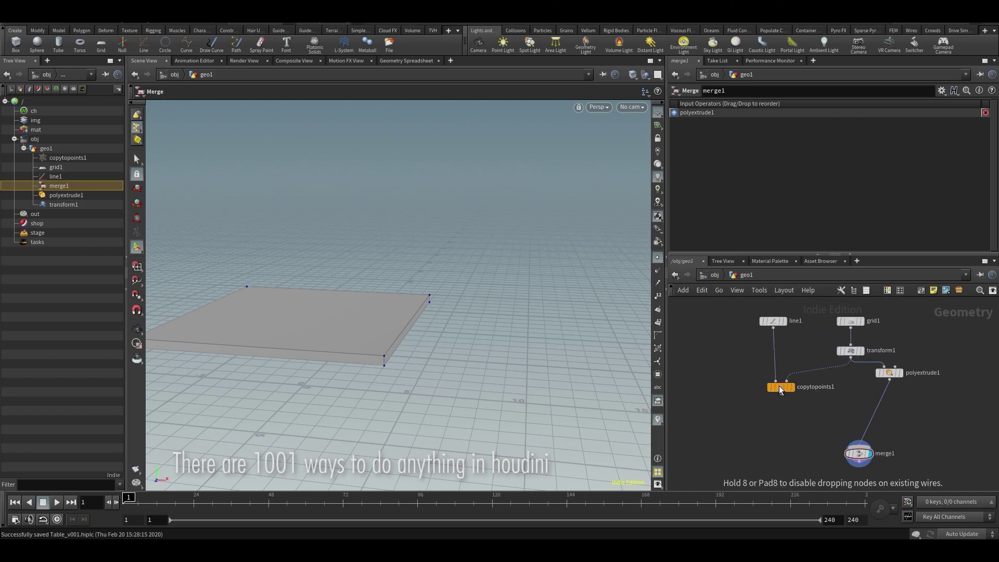
middle_drag(742, 392, 744, 407)
Add a standard Sweep node beside the wire between line1 and copytopoints1.
key(Escape)
drag(304, 286, 544, 347)
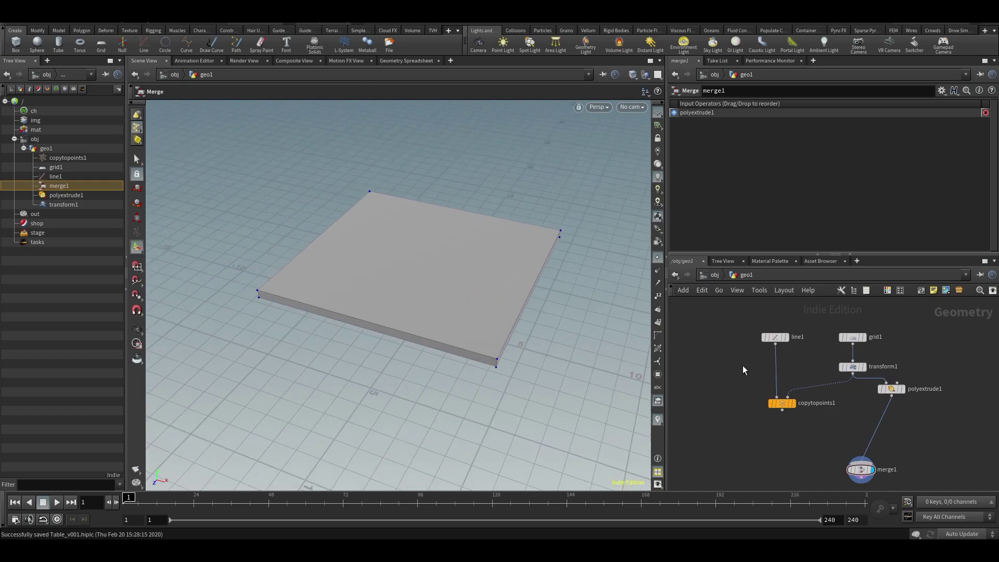
key(Tab)
text(swee)
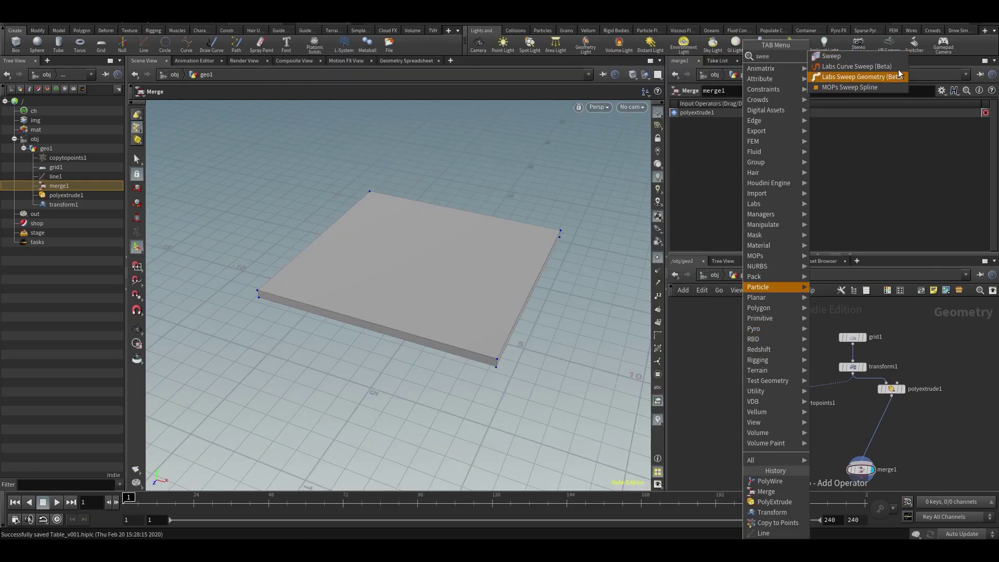
click(851, 57)
click(736, 372)
Move line1 up to make room and insert sweep1 into the wire between line1 and copytopoints1.
drag(775, 337, 751, 321)
scroll(734, 369, up, 3)
drag(728, 386, 756, 380)
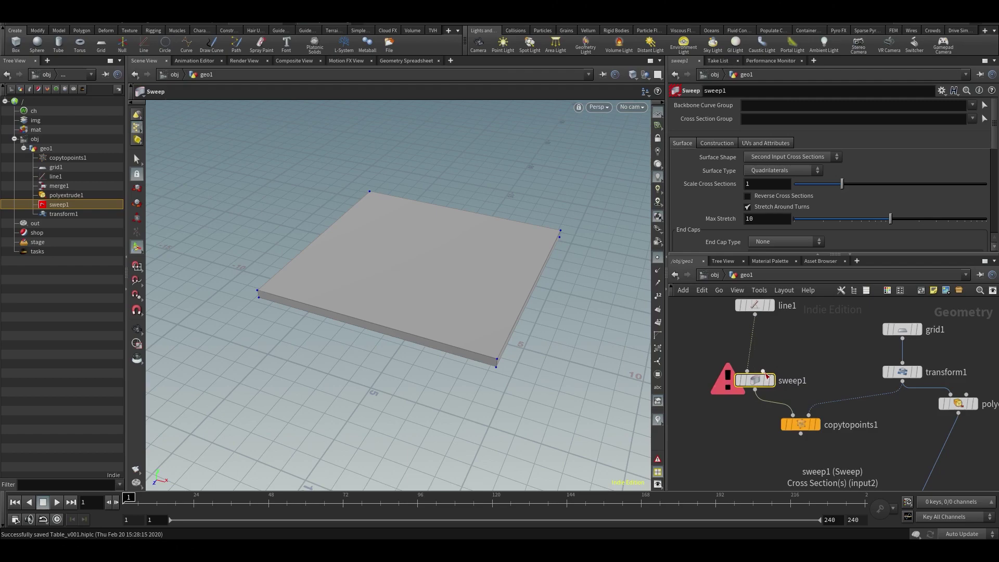
Add a Circle node just above sweep1, next to line1.
key(Tab)
text(cir)
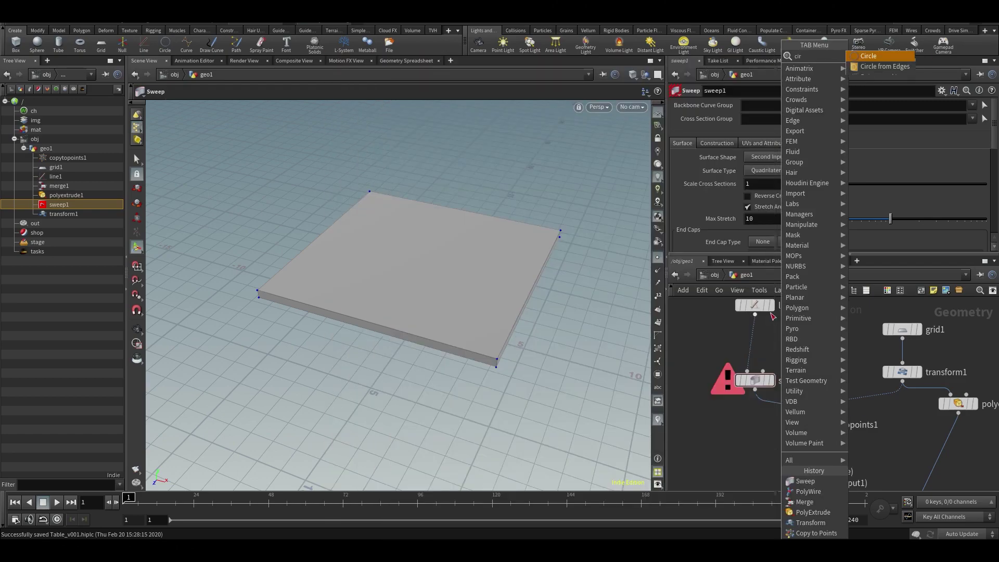
key(Return)
click(808, 342)
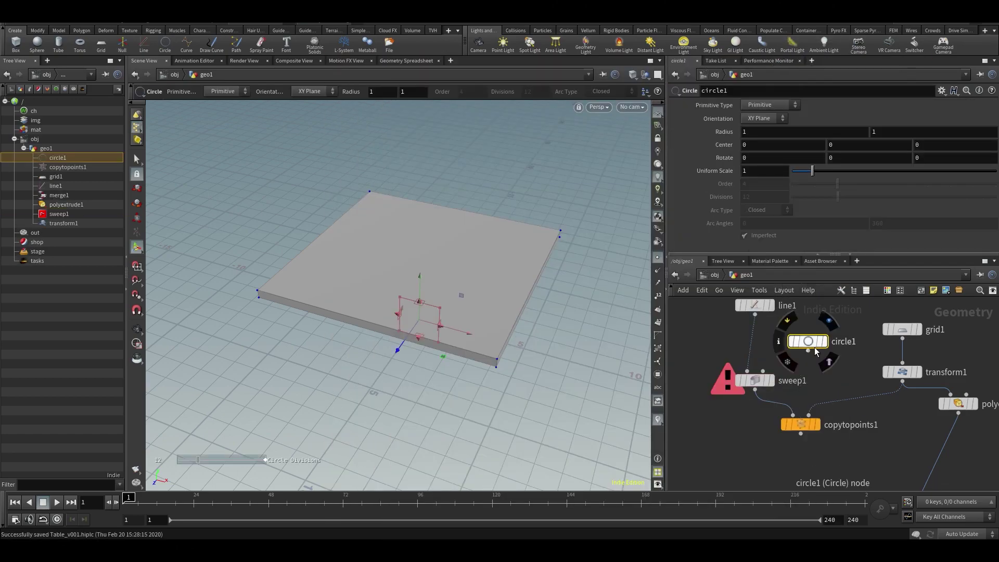
Connect circle1 to sweep1's second input and display sweep1's output.
click(764, 371)
click(809, 350)
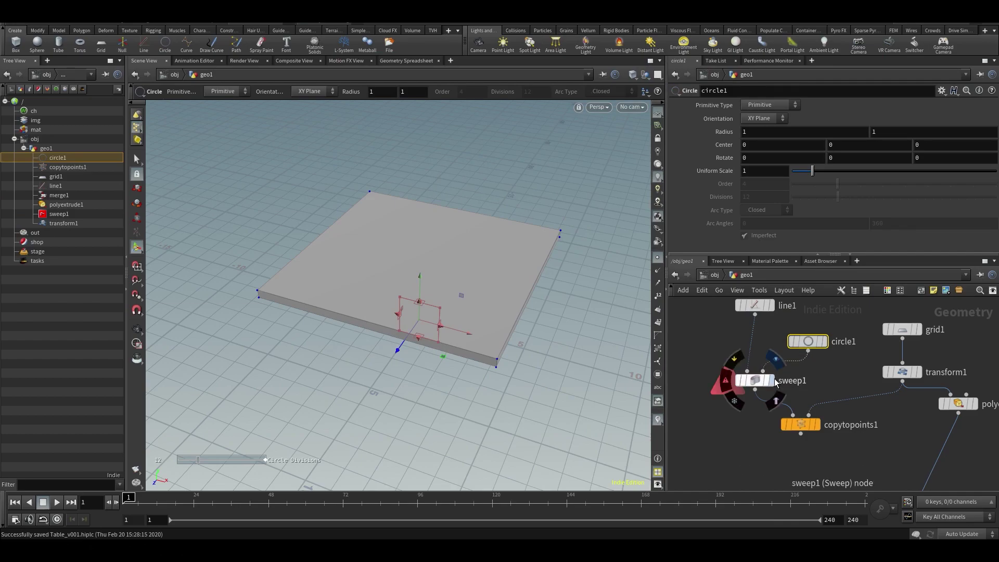
click(776, 359)
alt+drag(549, 297, 513, 265)
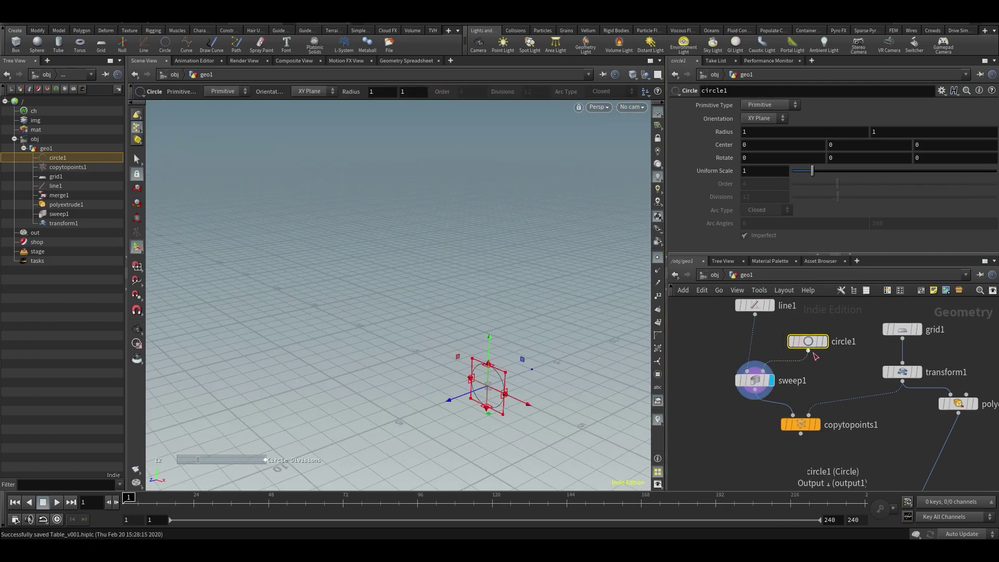
Set circle1's primitive type to Polygon so it serves as the sweep's cross section.
click(757, 125)
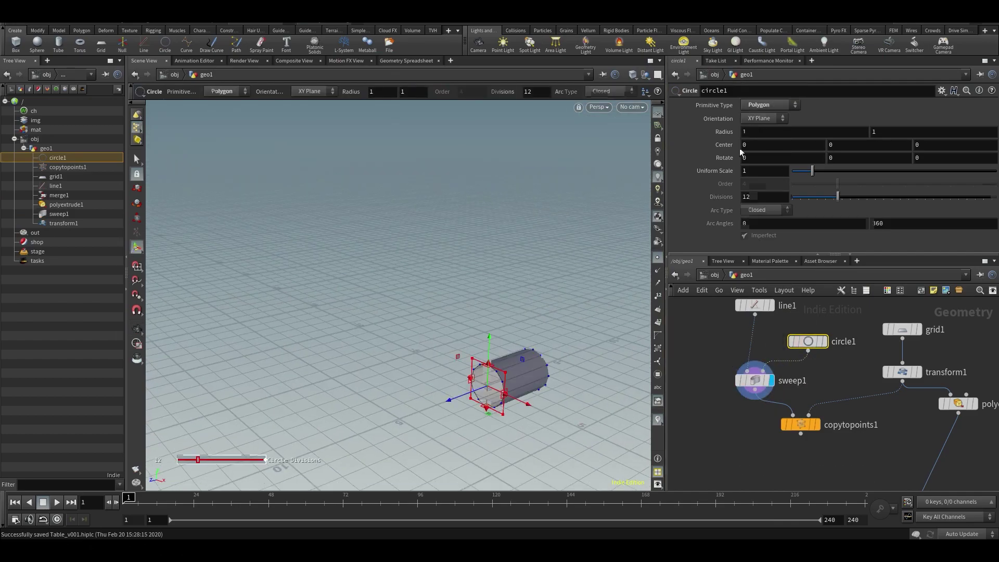
alt+drag(620, 331, 928, 408)
alt+drag(512, 329, 659, 366)
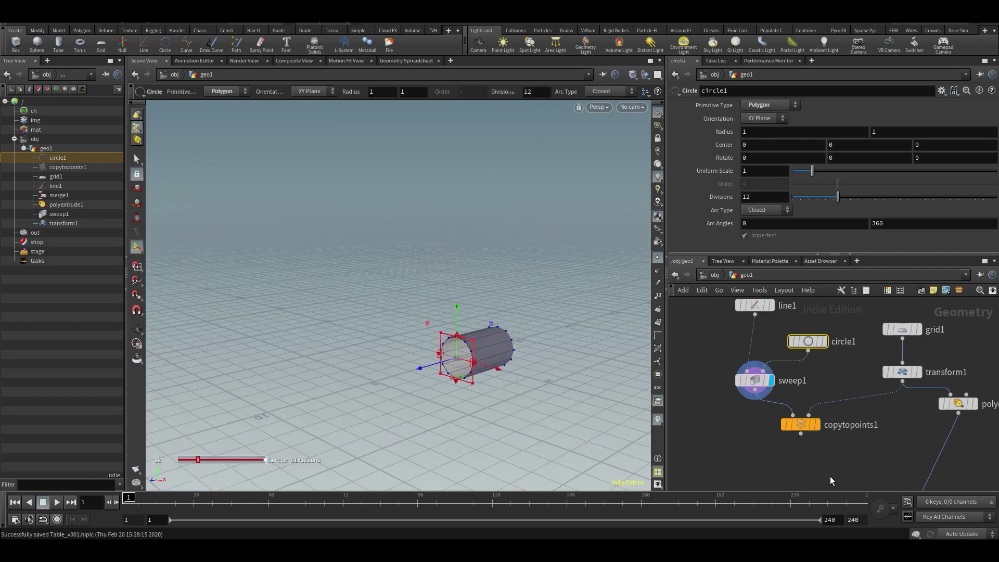
Display copytopoints1's output to see the swept legs copied to the table corners.
click(817, 424)
mouse_move(483, 308)
alt+mouse_down()
mouse_move(510, 286)
mouse_move(505, 382)
mouse_move(391, 353)
mouse_move(452, 295)
mouse_move(526, 306)
mouse_move(491, 279)
mouse_move(495, 314)
alt+mouse_up()
key(Return)
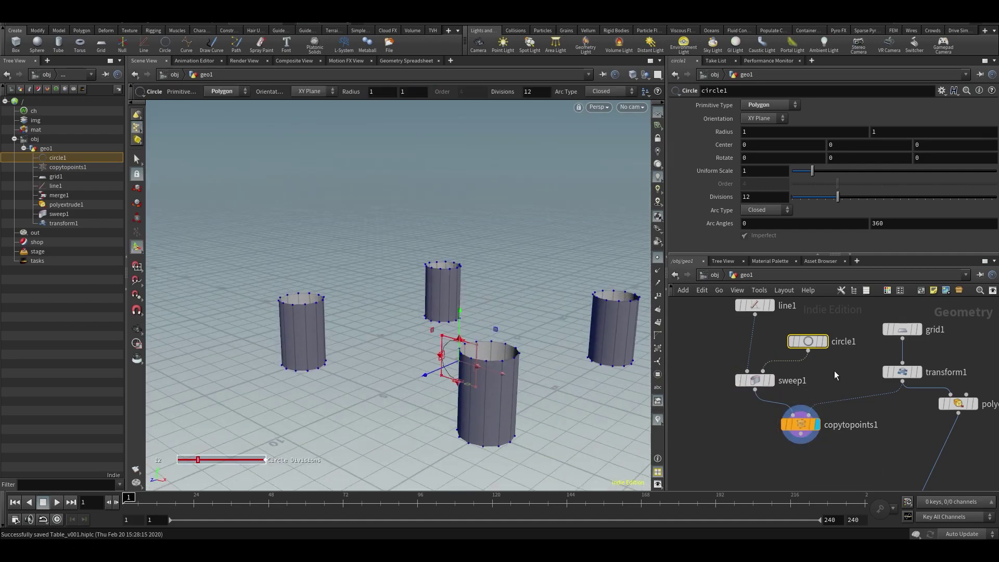
Reduce circle1's uniform scale to 0.23 and its divisions to 4 for thin, square legs.
middle_drag(886, 462, 874, 440)
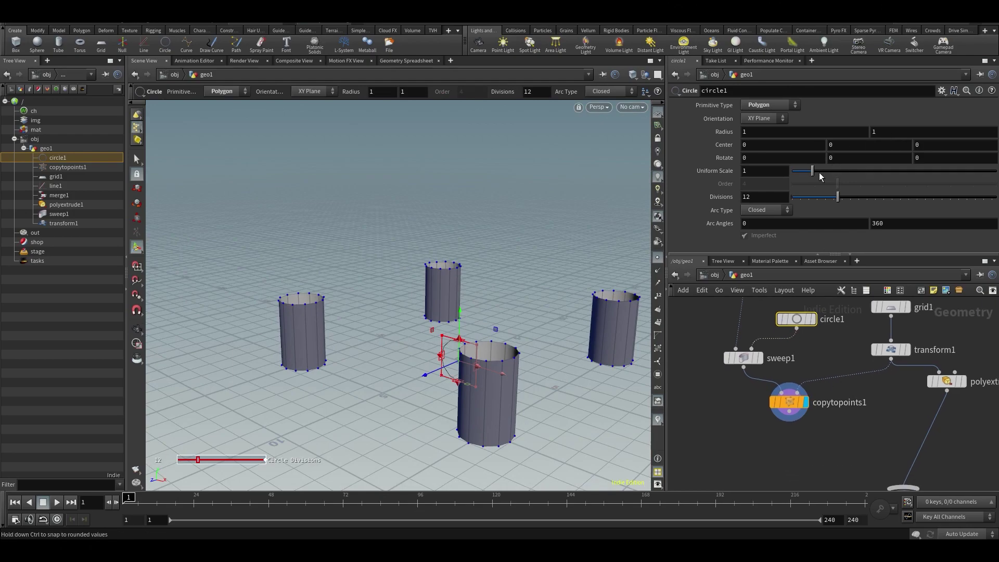
drag(819, 174, 807, 204)
key(Escape)
drag(580, 312, 489, 364)
Try rotating circle1 by 45 degrees about the Y axis, and undo the rotation.
middle_drag(846, 162, 846, 156)
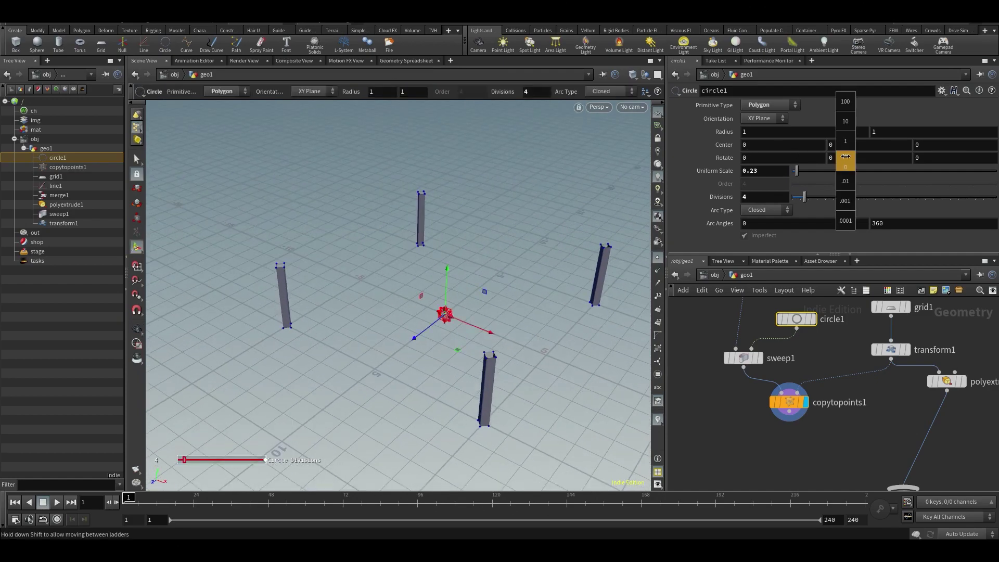
middle_drag(943, 168, 979, 183)
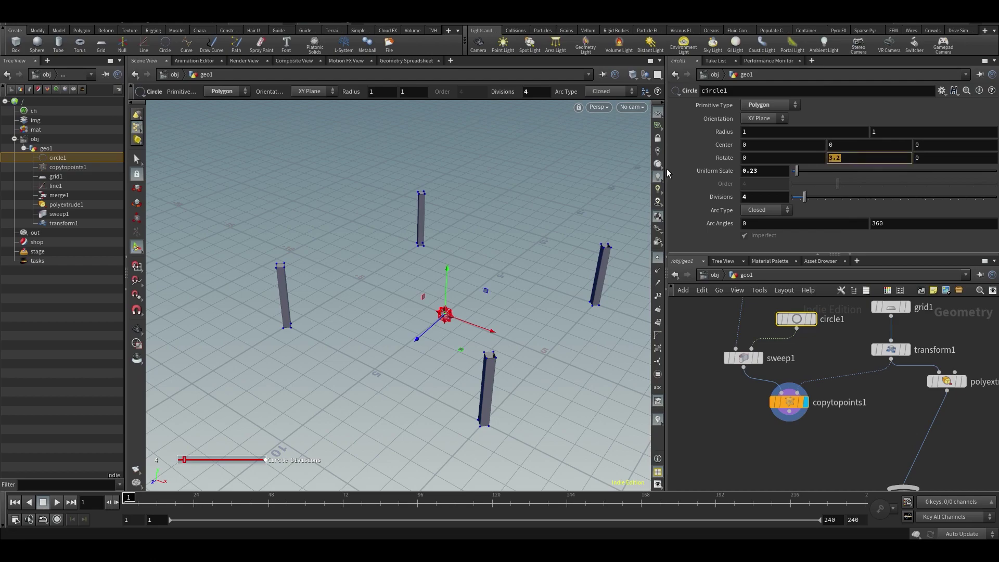
alt+drag(489, 343, 476, 437)
key(ctrl+z)
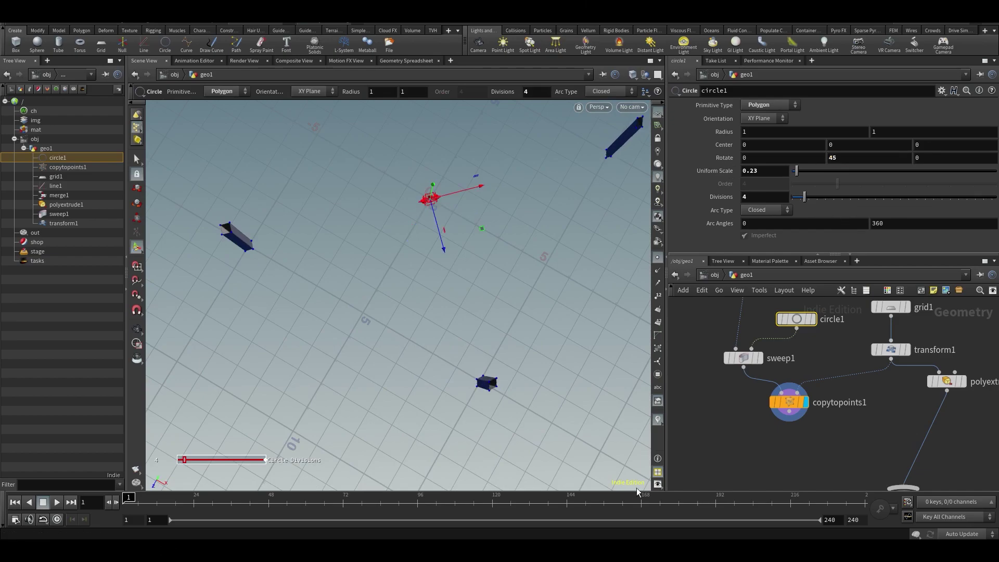
alt+drag(436, 283, 451, 224)
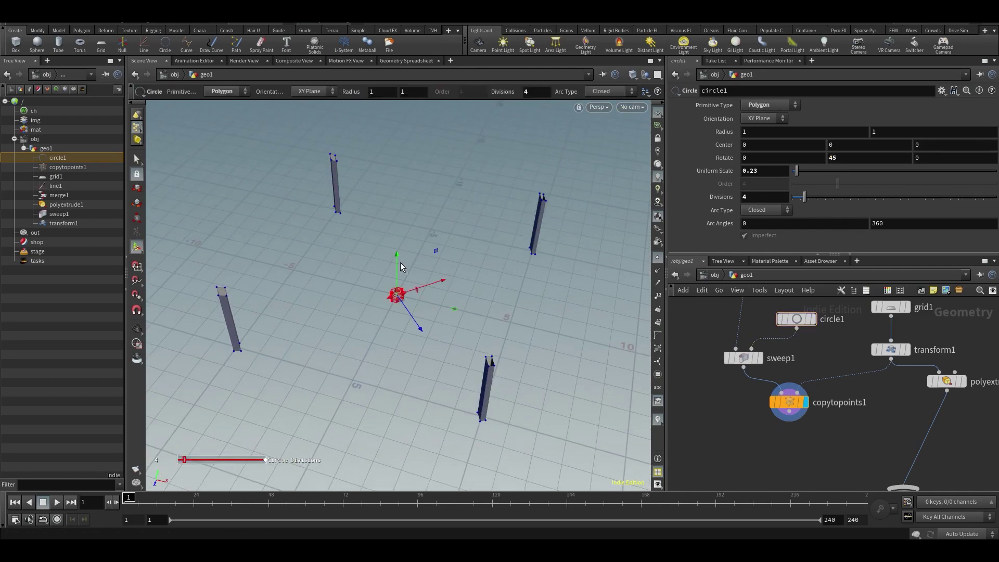
scroll(390, 302, up, 3)
key(ctrl+z)
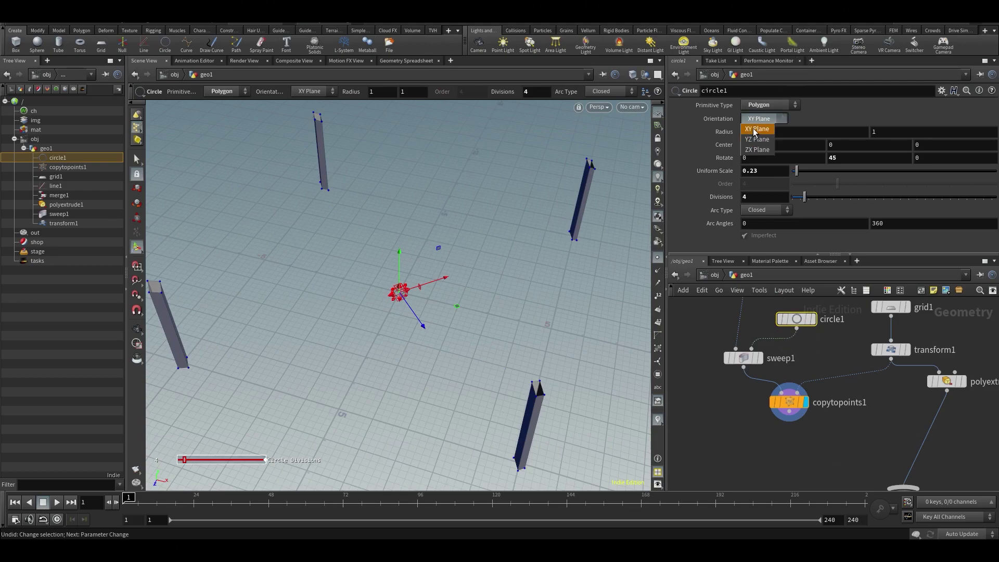
key(Escape)
key(ctrl+z)
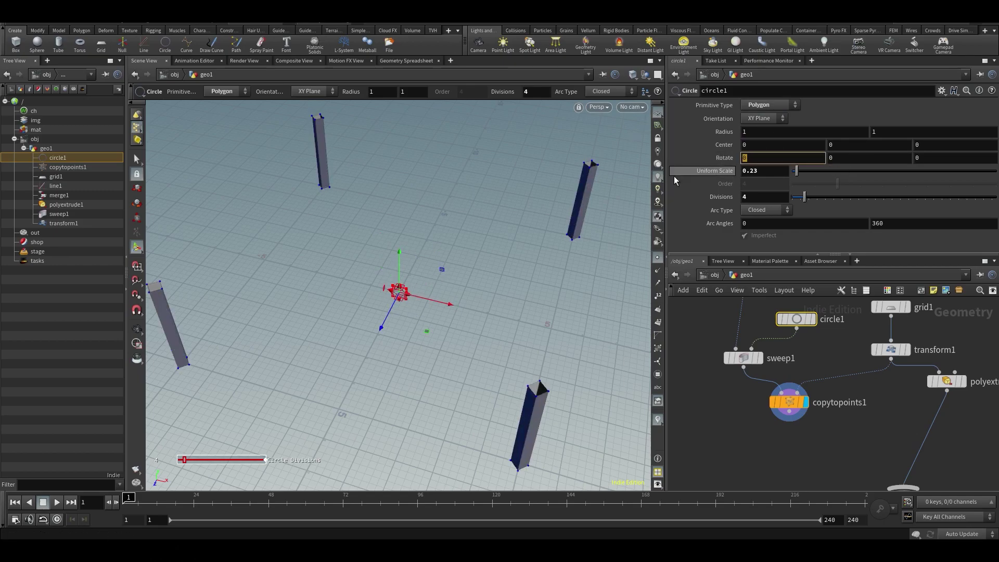
Try rotating circle1 by 45 degrees about the X axis, and reset the value.
text(45)
key(Return)
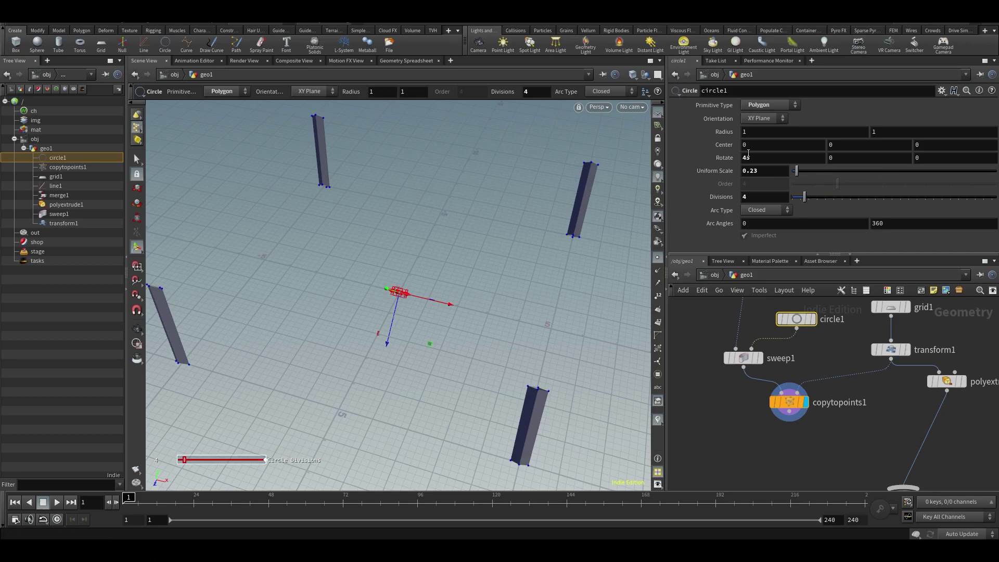
key(Return)
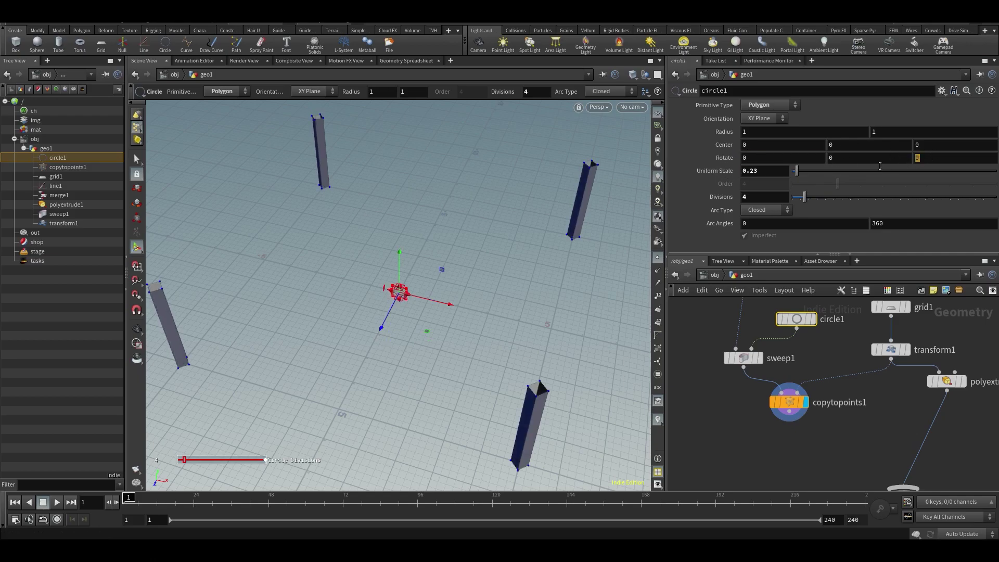
Set circle1's Z rotation to 45 degrees to align the square legs with the tabletop.
text(45)
key(Return)
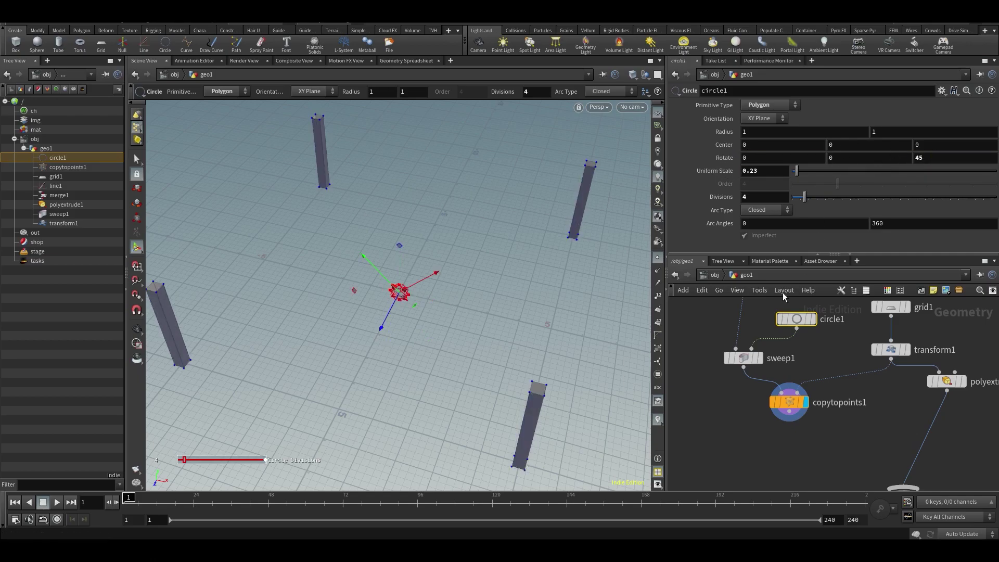
key(Escape)
drag(552, 348, 458, 312)
key(Return)
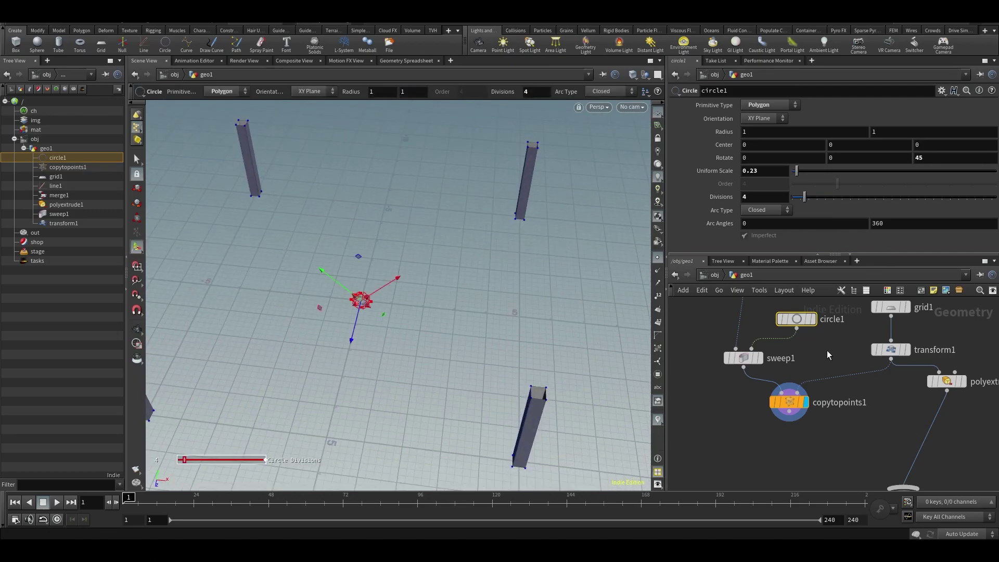
Display sweep1's output and frame the single swept leg to examine its ends.
alt+scroll(384, 348, down, 2)
alt+drag(381, 345, 411, 249)
click(742, 359)
alt+drag(442, 311, 394, 353)
click(765, 341)
key(space+g)
key(Return)
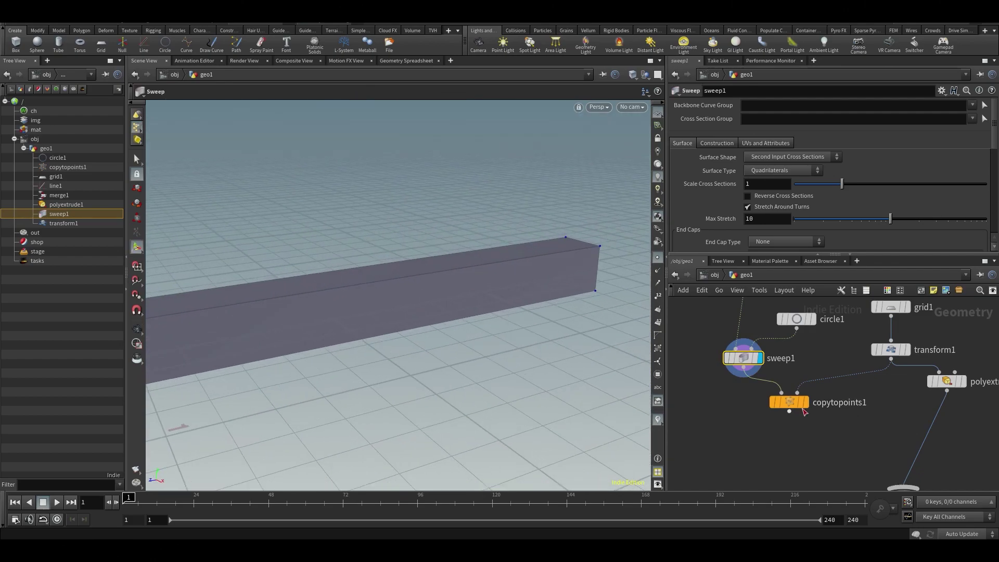
Move copytopoints1 down and insert a PolyFill node between sweep1 and copytopoints1.
drag(787, 405, 768, 442)
key(Tab)
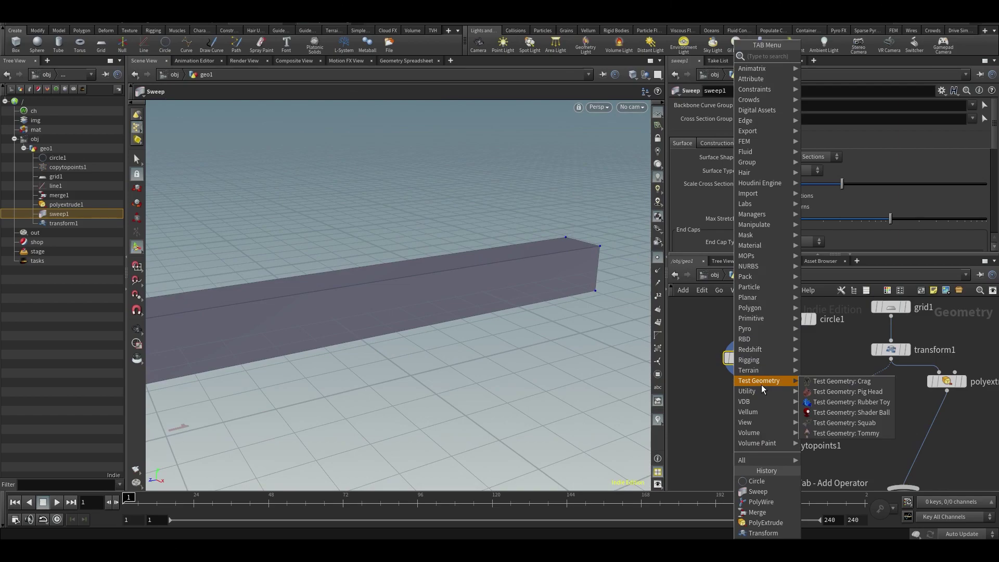
text(polyf)
key(Return)
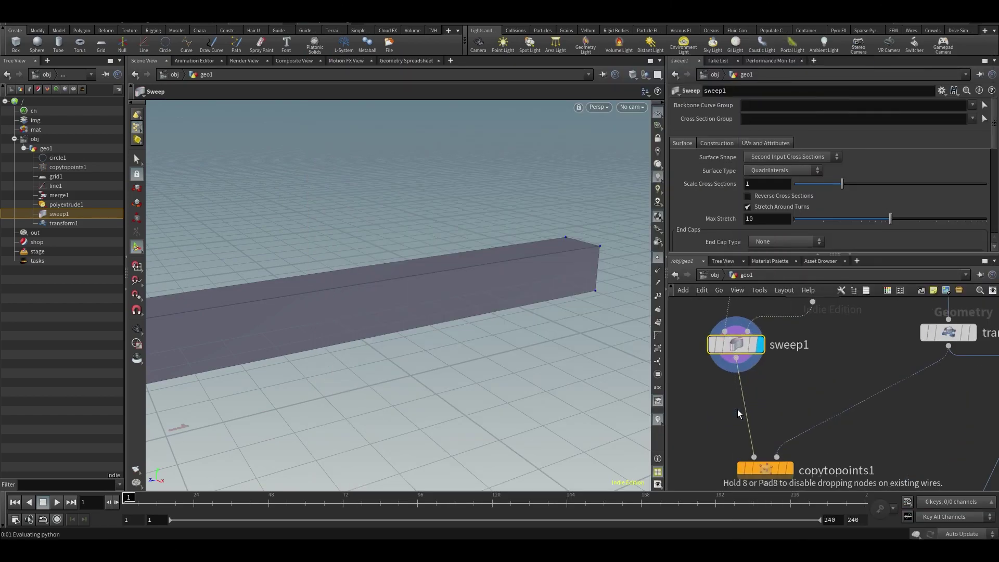
click(738, 409)
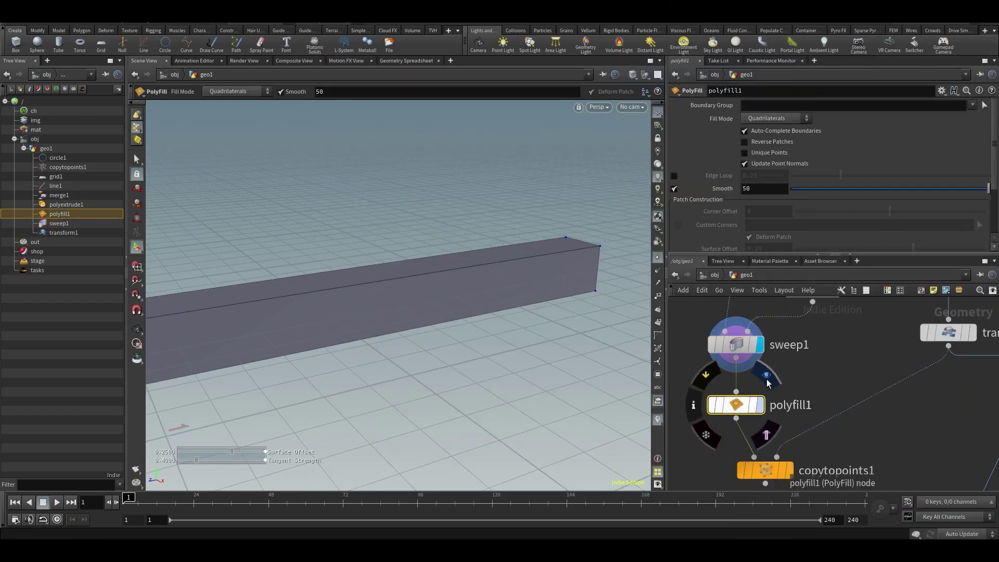
Display polyfill1's output and check the capped end and faces of the leg.
click(761, 404)
alt+drag(440, 221, 293, 198)
key(Return)
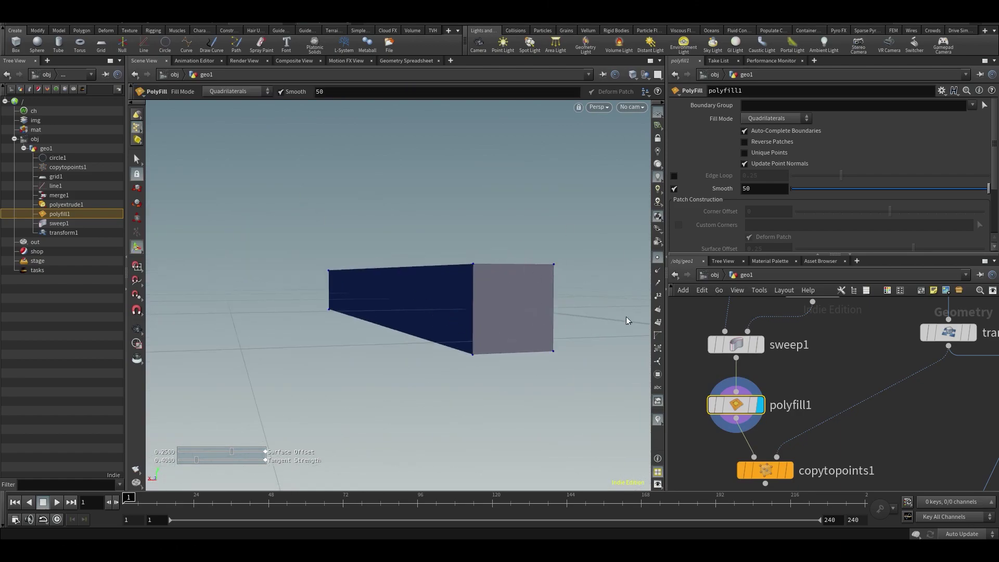
drag(507, 285, 583, 344)
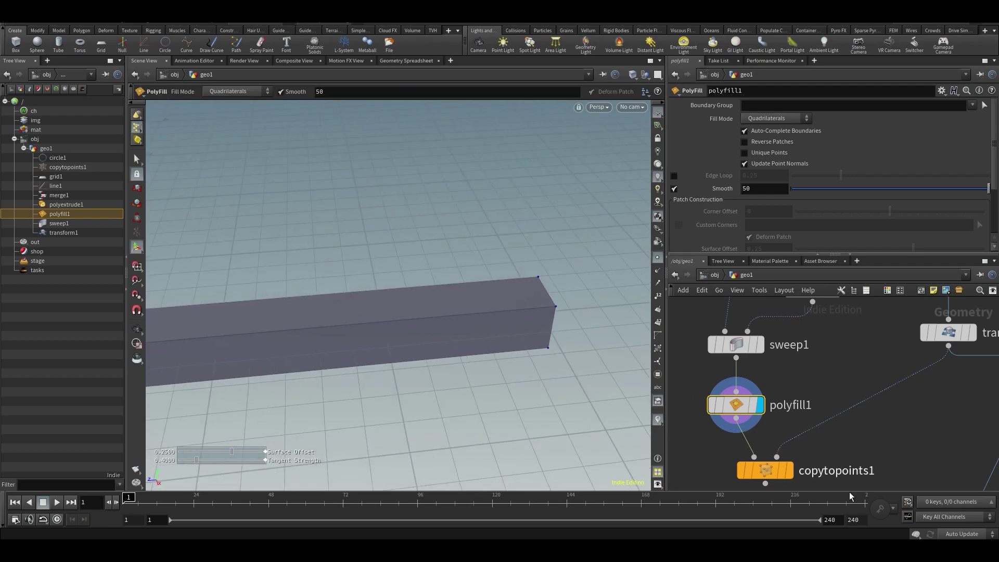
Display copytopoints1's output to check the four capped legs.
click(790, 470)
alt+scroll(480, 298, down, 7)
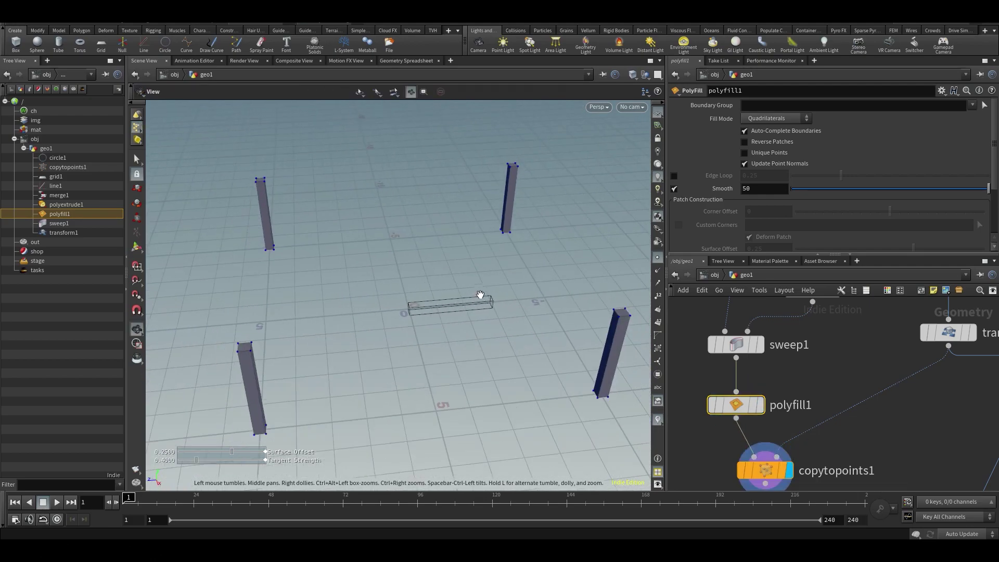
alt+scroll(480, 294, down, 2)
Display merge1's output to show the tabletop and legs together.
middle_drag(857, 457, 837, 315)
scroll(783, 369, down, 3)
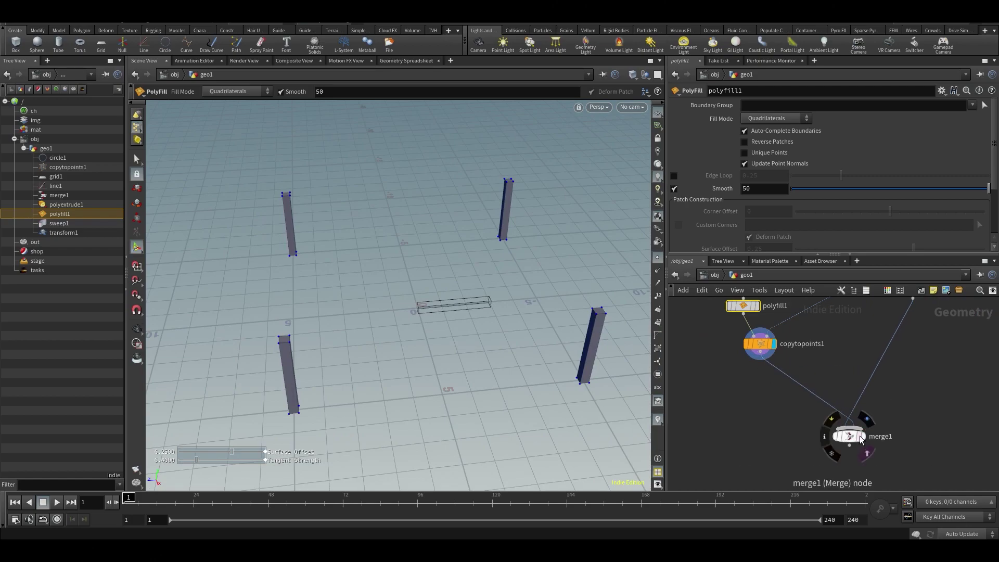
click(860, 441)
key(Escape)
drag(564, 350, 422, 285)
key(Return)
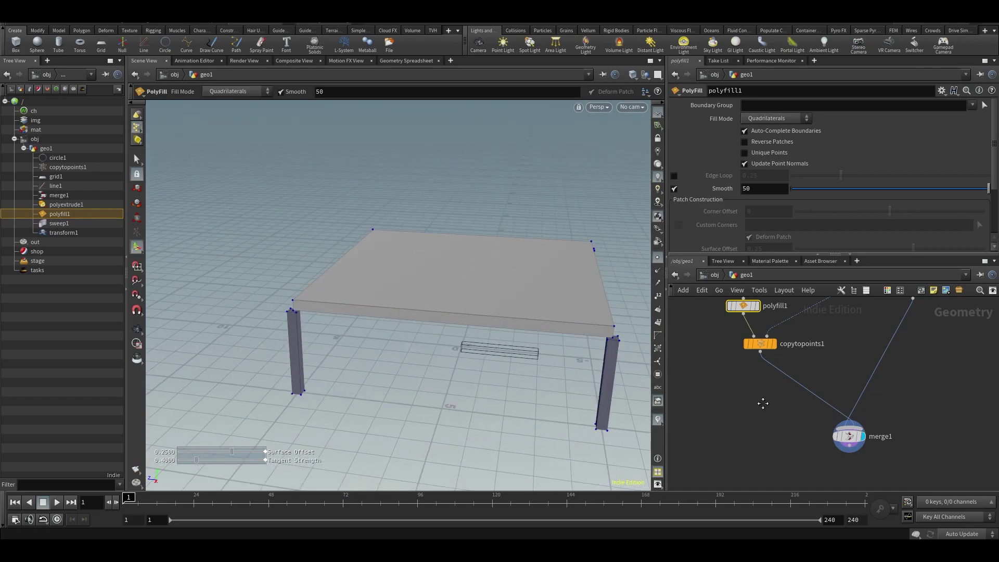
Move copytopoints1 down to make room and insert a Reverse node between polyfill1 and copytopoints1.
middle_drag(763, 405, 773, 469)
drag(774, 410, 769, 433)
alt+middle_drag(351, 339, 244, 325)
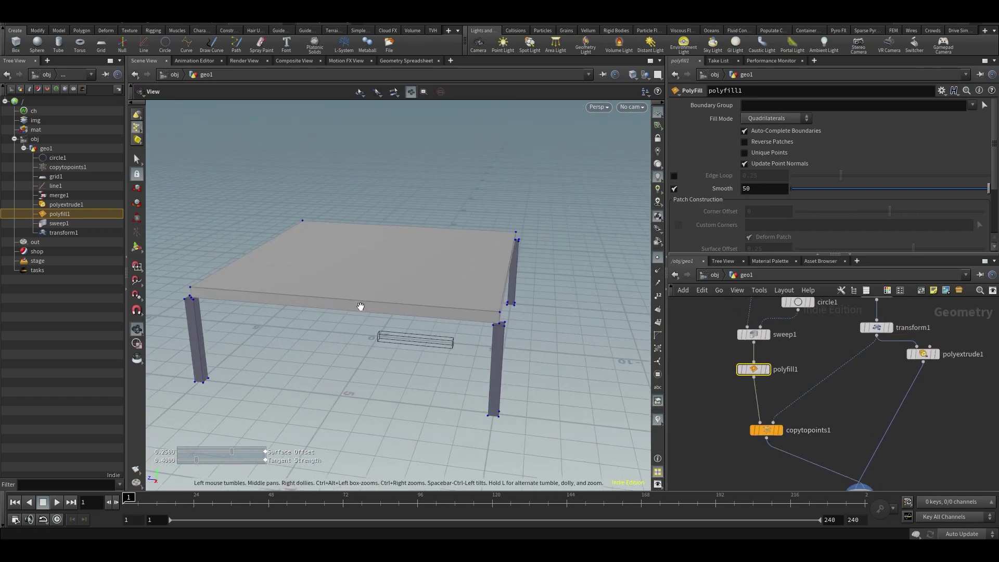
alt+right_drag(458, 332, 576, 362)
alt+drag(547, 353, 547, 319)
alt+middle_drag(480, 391, 441, 346)
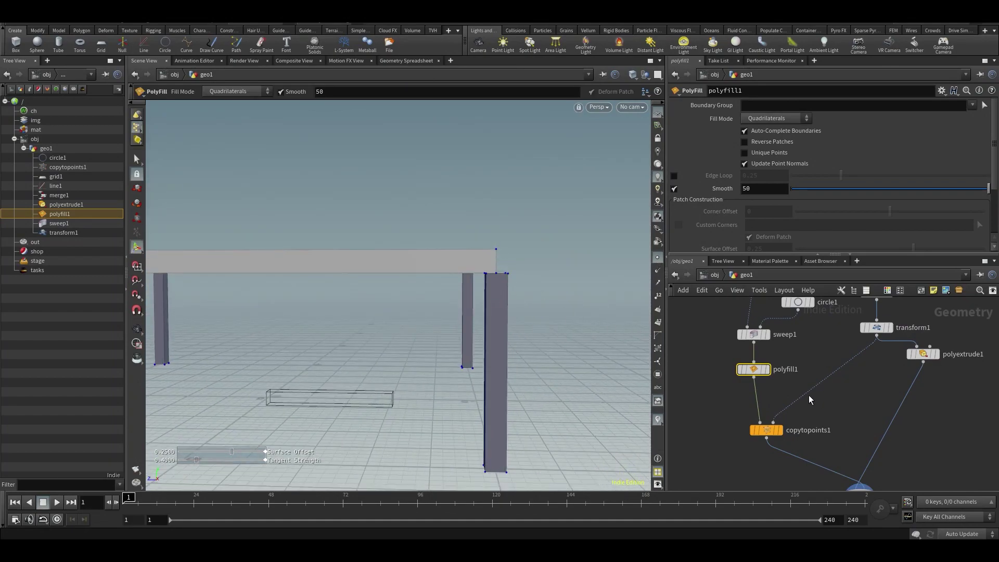
key(Tab)
text(rev)
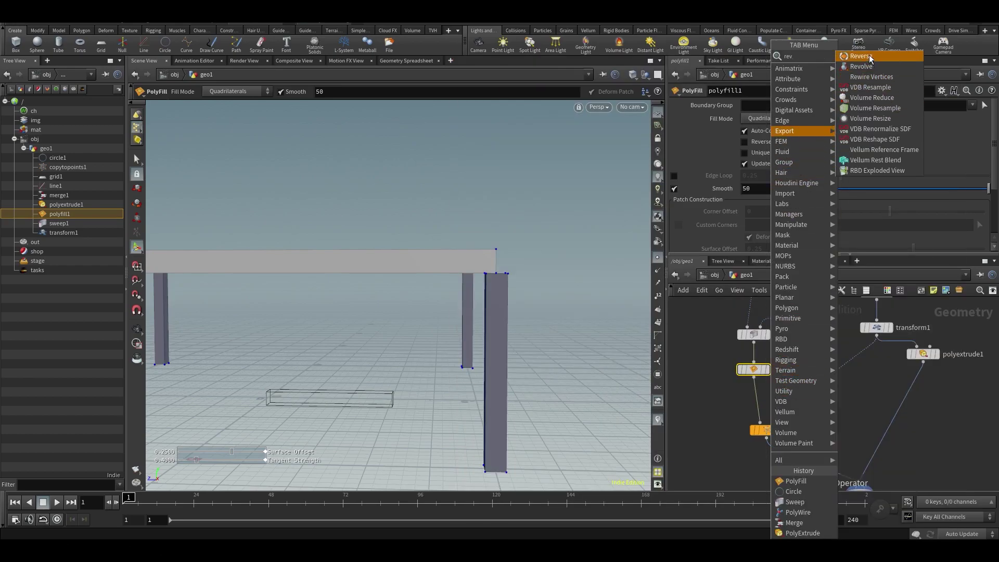
click(871, 58)
click(758, 404)
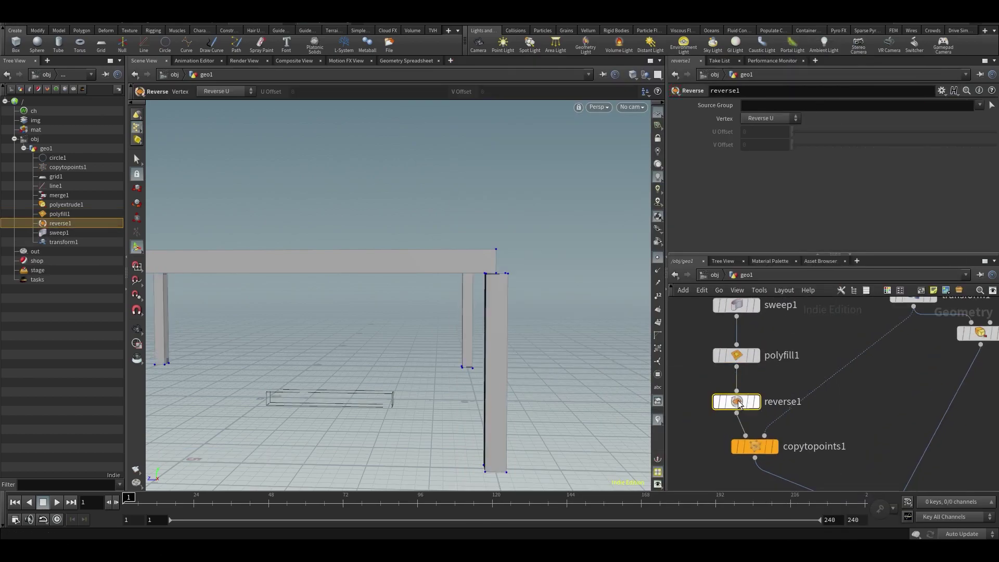
Examine the assembled table, checking the legs' faces and how they meet the tabletop's corners.
drag(444, 304, 439, 338)
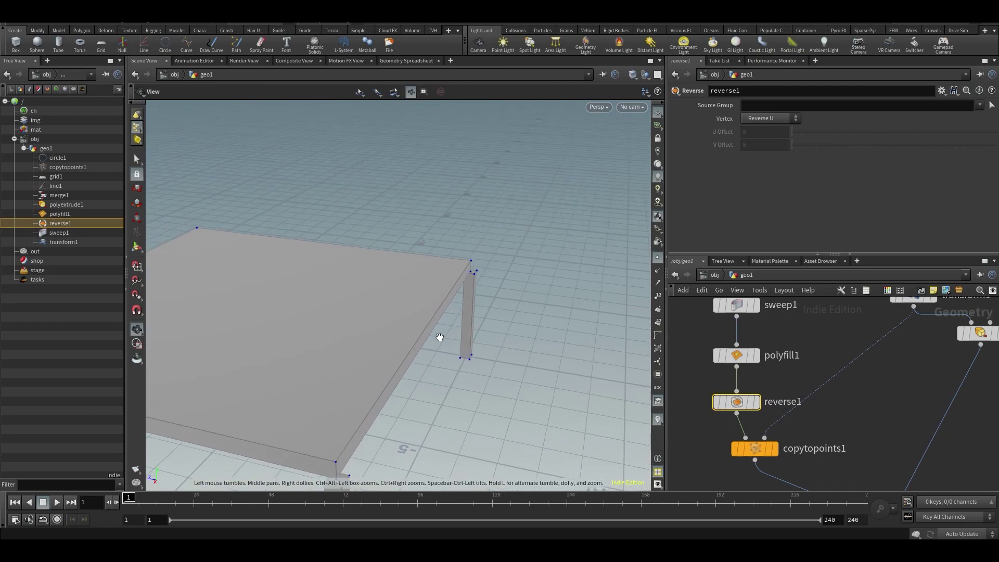
middle_drag(440, 337, 473, 295)
right_drag(472, 295, 368, 413)
middle_drag(368, 412, 504, 296)
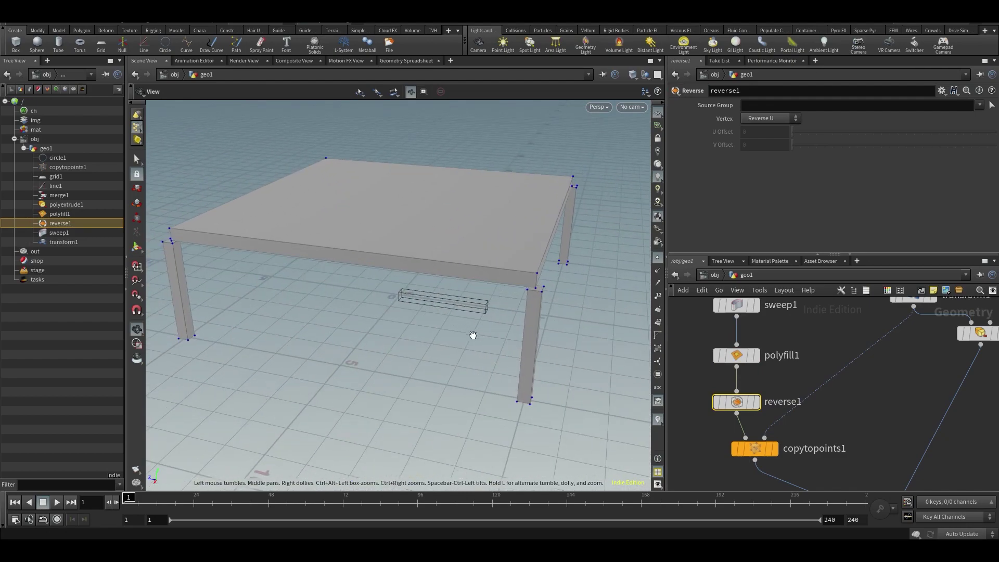
key(Return)
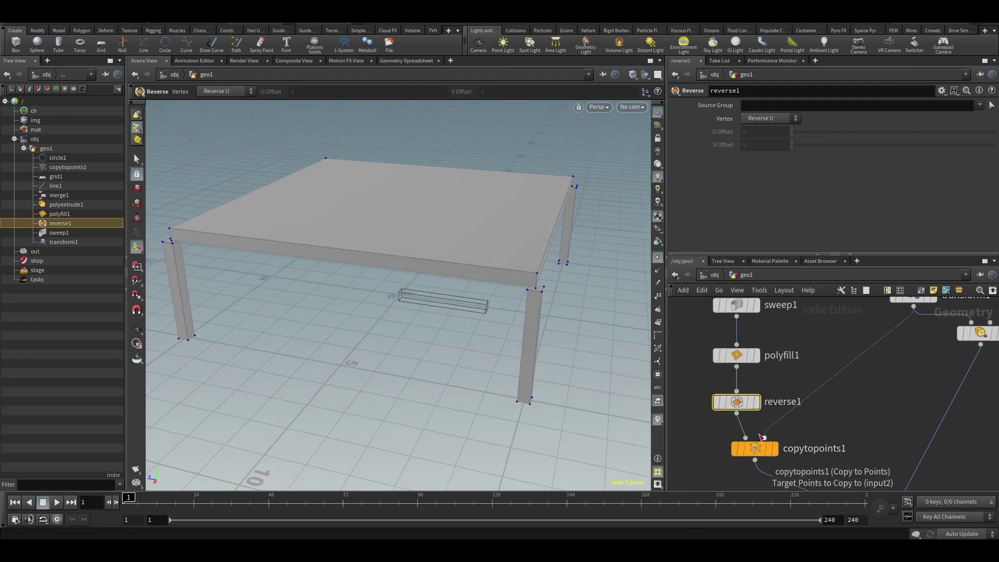
key(Escape)
drag(454, 320, 434, 343)
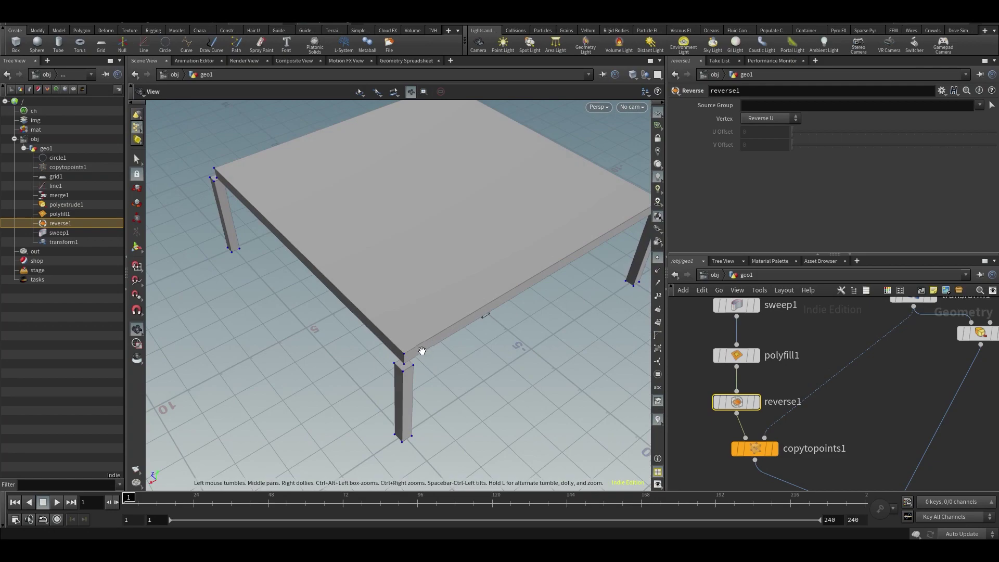
scroll(422, 351, up, 5)
key(Return)
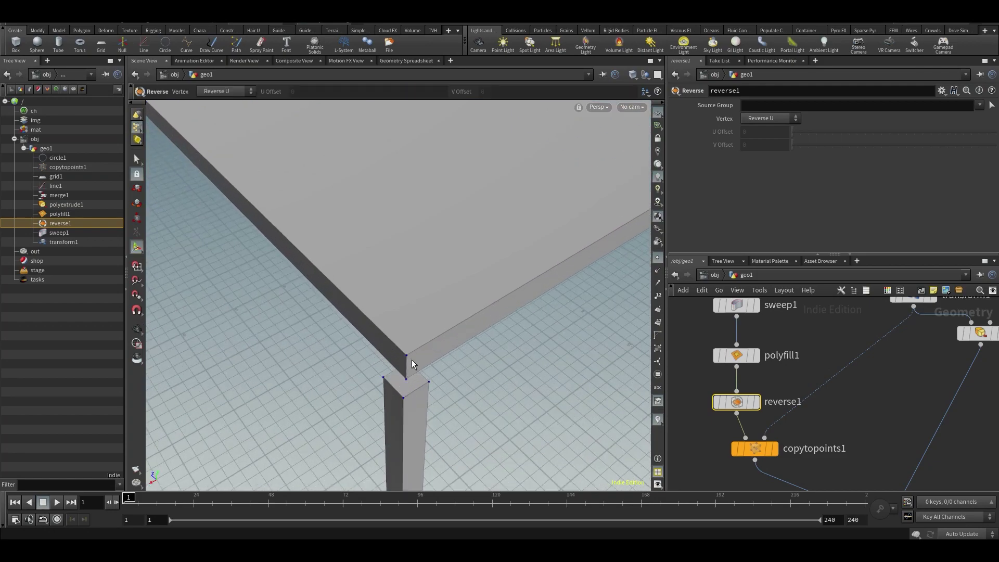
scroll(439, 344, down, 5)
drag(429, 339, 261, 275)
drag(548, 358, 462, 385)
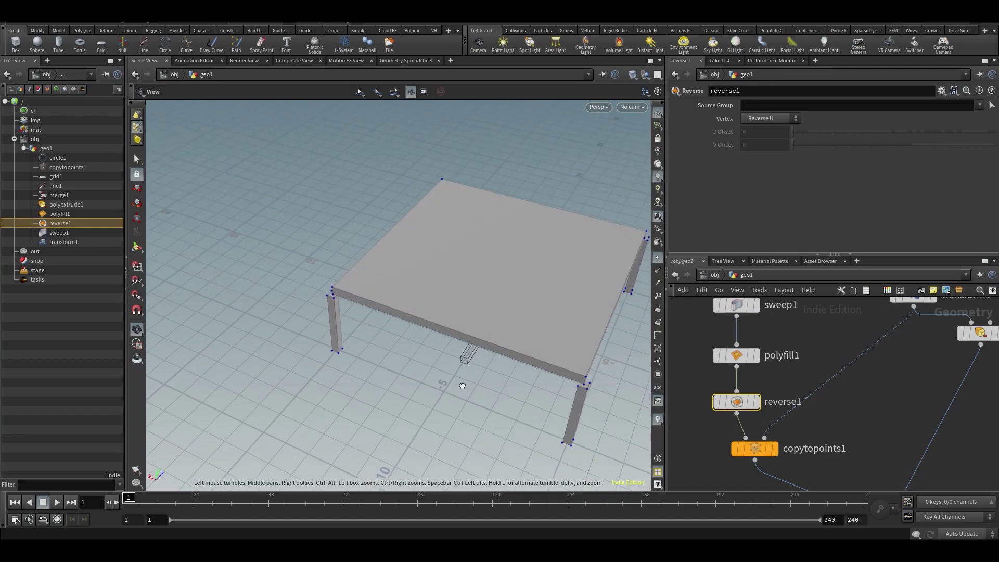
Examine the table from above, checking where the legs sit relative to the tabletop's corners.
key(Return)
key(Escape)
drag(583, 386, 598, 431)
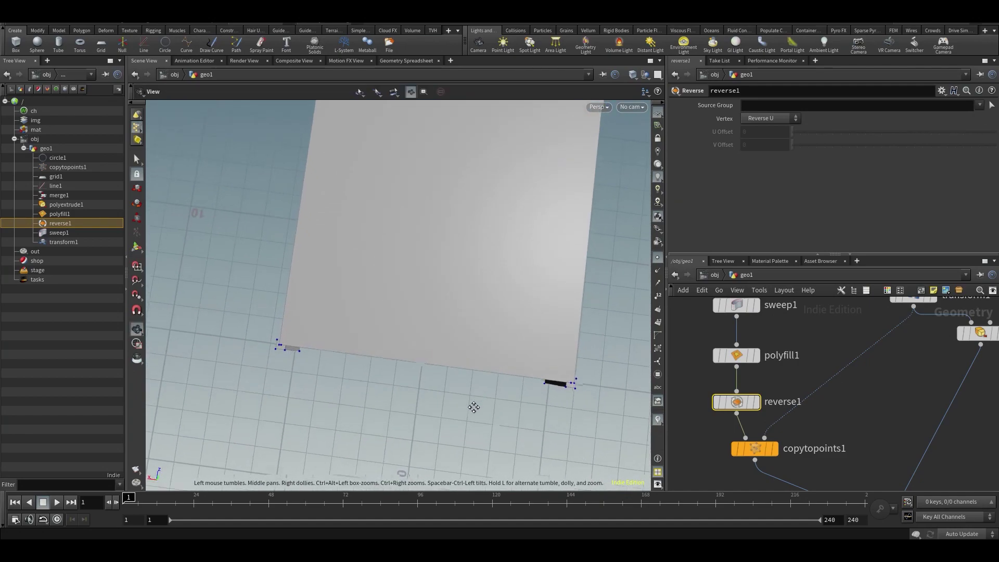
alt+middle_drag(477, 405, 458, 477)
middle_drag(819, 406, 750, 489)
scroll(750, 474, down, 3)
middle_drag(761, 403, 767, 327)
key(Escape)
drag(566, 342, 489, 420)
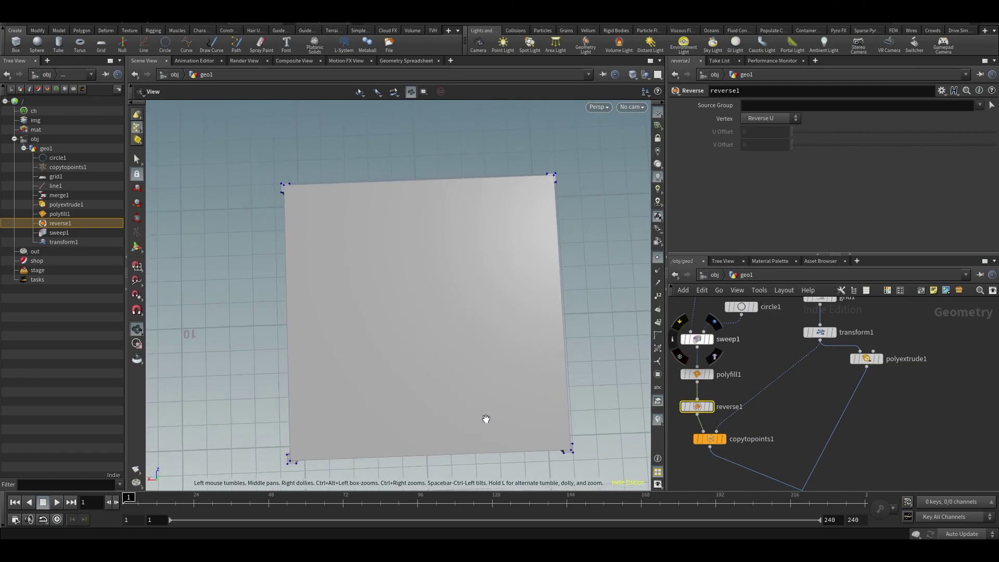
key(Return)
key(Escape)
drag(404, 357, 393, 348)
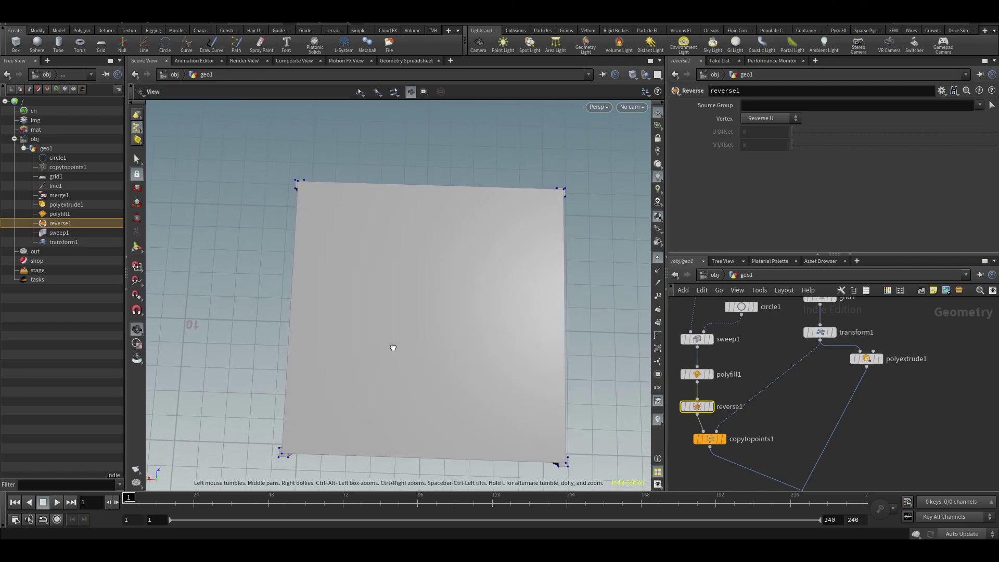
key(Return)
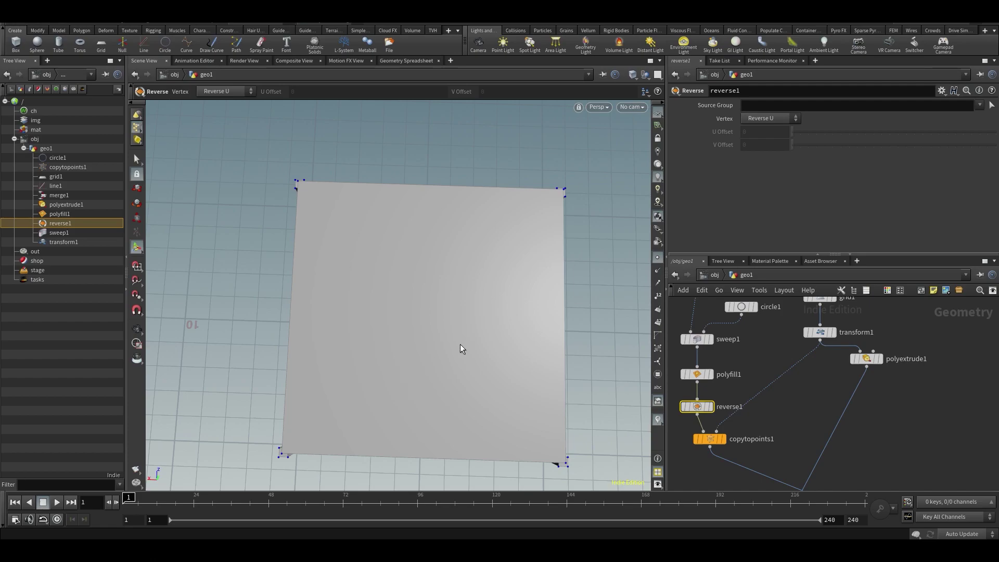
key(Escape)
drag(454, 342, 448, 286)
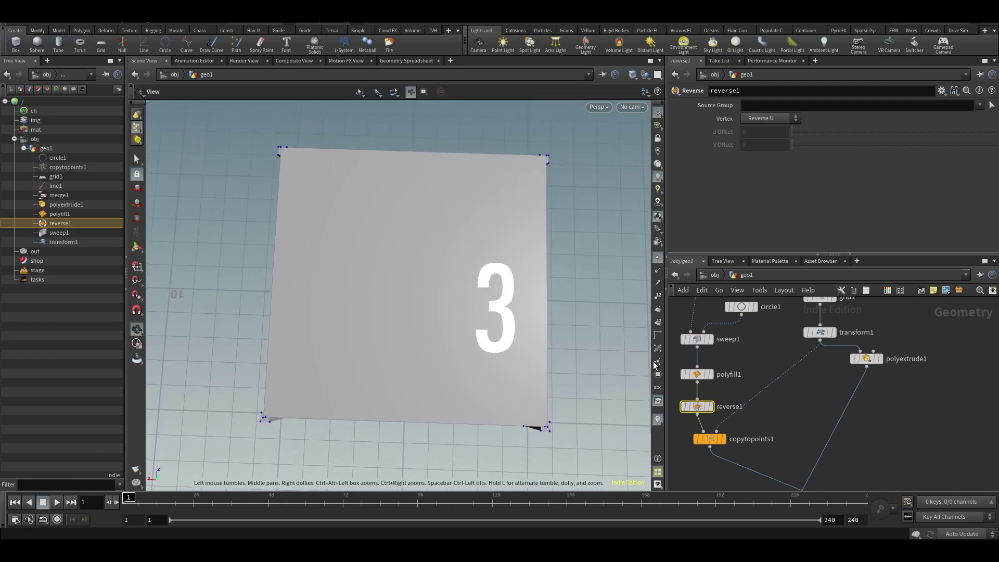
key(Return)
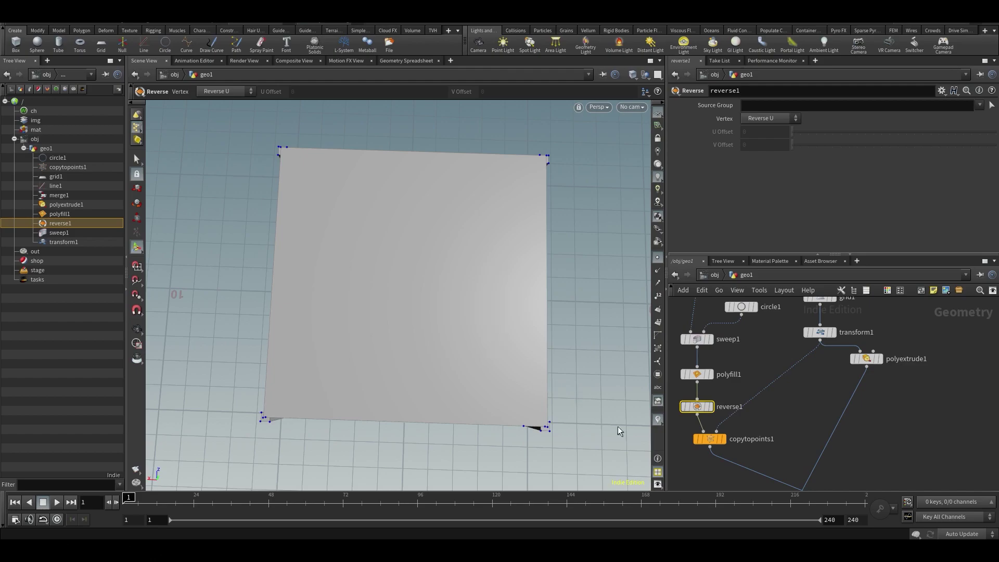
Add a Transform node and insert it on the wire between transform1 and copytopoints1.
click(808, 399)
scroll(780, 400, up, 1)
alt+drag(514, 351, 508, 263)
key(Return)
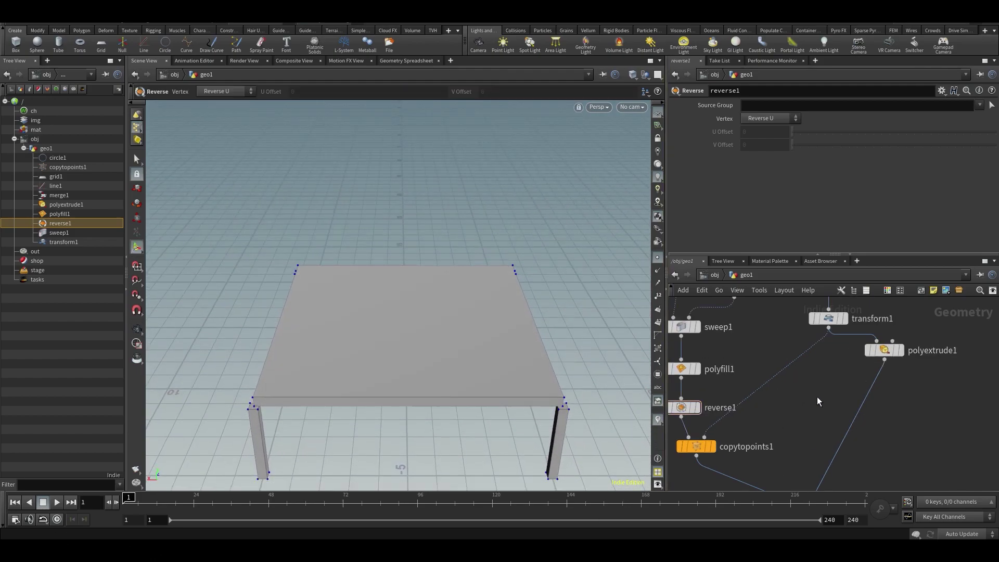
key(Tab)
text(trans)
key(Return)
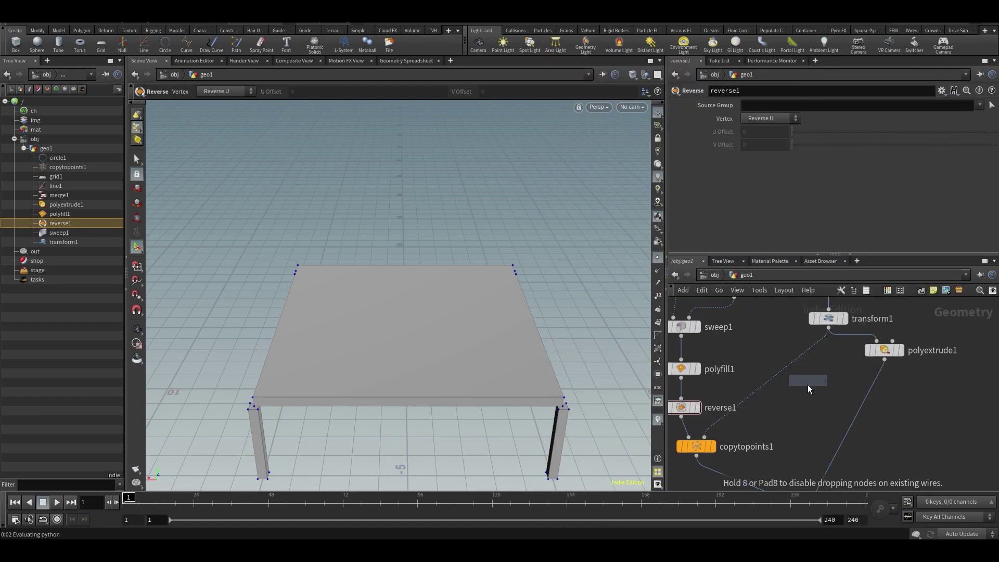
click(809, 385)
drag(810, 395, 762, 369)
Try a uniform scale of about 0.34 on transform2 and undo it.
key(Escape)
drag(379, 346, 420, 290)
key(Return)
mouse_move(810, 208)
mouse_down()
mouse_move(785, 199)
mouse_move(807, 201)
mouse_move(799, 209)
mouse_up()
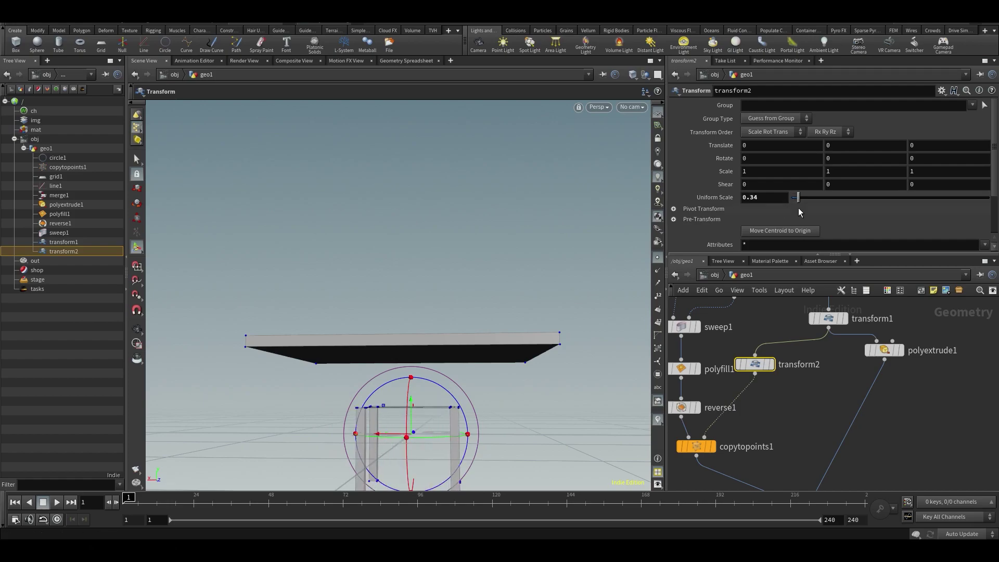
key(ctrl+z)
key(ctrl+z)
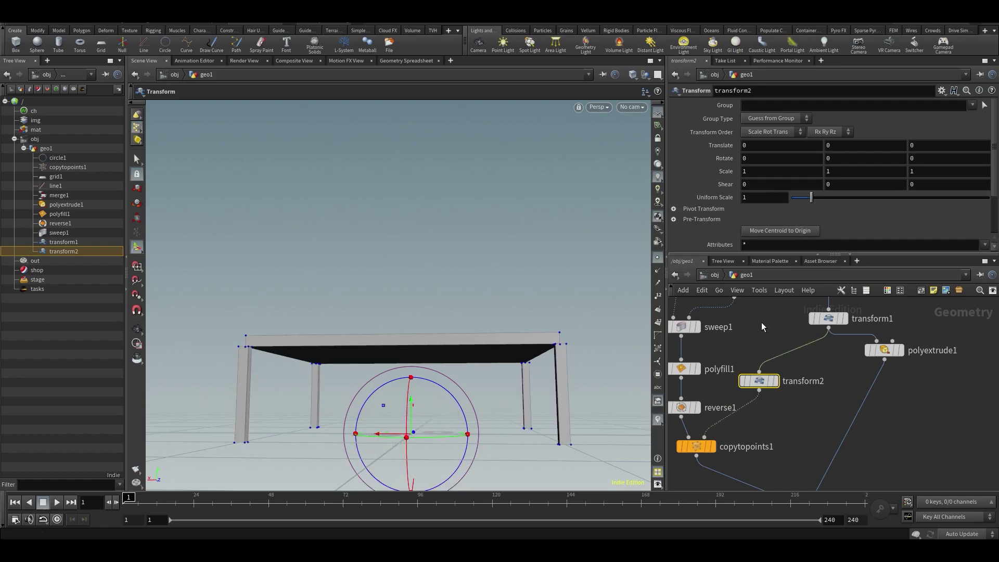
Set transform2's X and Z scale to 0.9 to inset the legs from the tabletop's corners.
drag(761, 384, 773, 383)
alt+drag(441, 251, 457, 275)
alt+drag(312, 367, 353, 383)
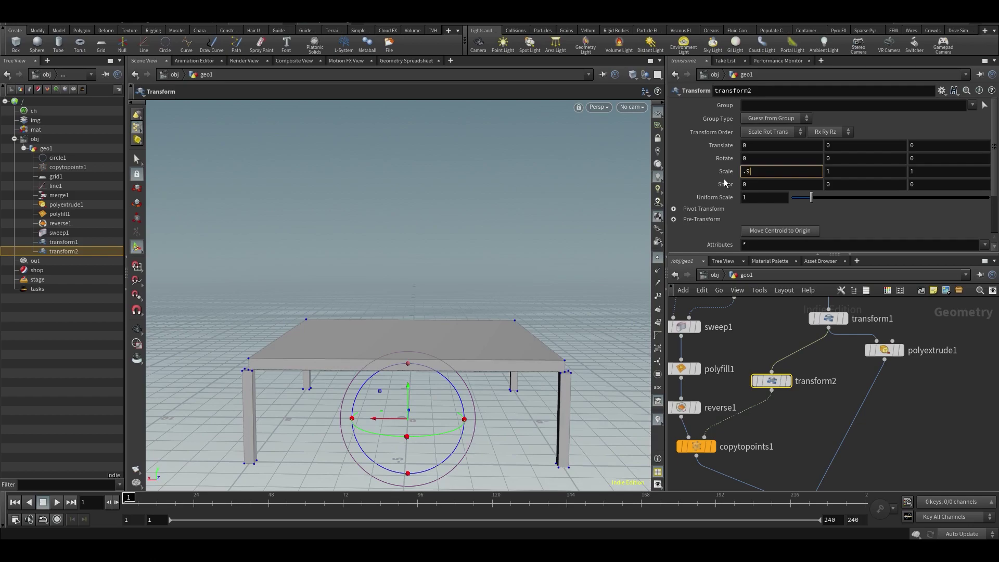
click(912, 171)
text(.)
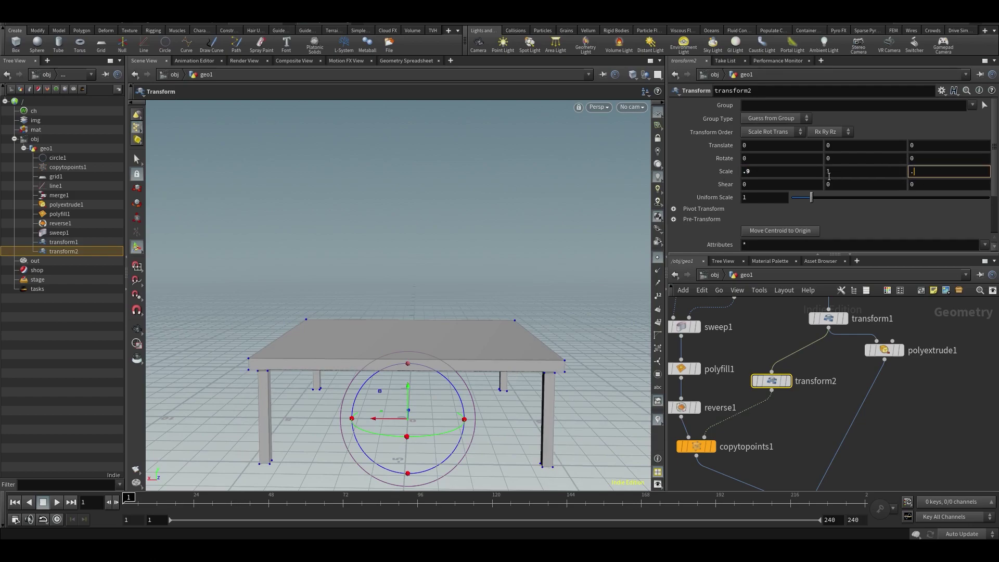
text(9)
key(Return)
Try resizing grid1 with its viewport handle to test the leg placement, and undo the change.
drag(462, 298, 582, 355)
middle_drag(747, 437, 743, 386)
middle_drag(780, 342, 779, 443)
click(810, 318)
drag(568, 298, 389, 283)
alt+middle_drag(389, 283, 447, 312)
drag(478, 326, 398, 308)
key(ctrl+z)
Move the transform1 node closer to grid1 and set the tabletop's height to about 3.57 in Y.
scroll(815, 408, down, 4)
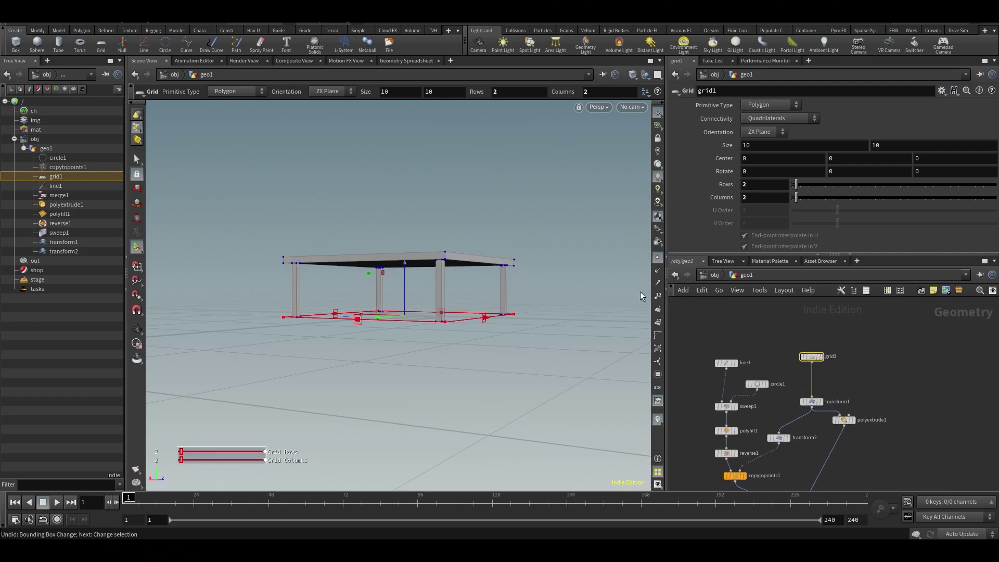
drag(814, 406, 815, 394)
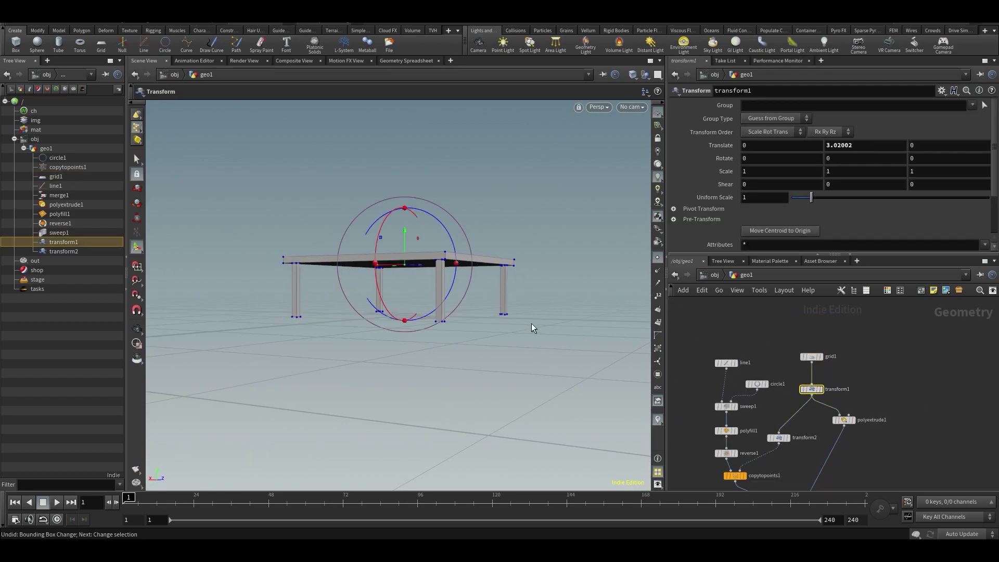
drag(402, 241, 401, 280)
Try scaling the tabletop along X and along Z on transform1, undoing each change.
key(e)
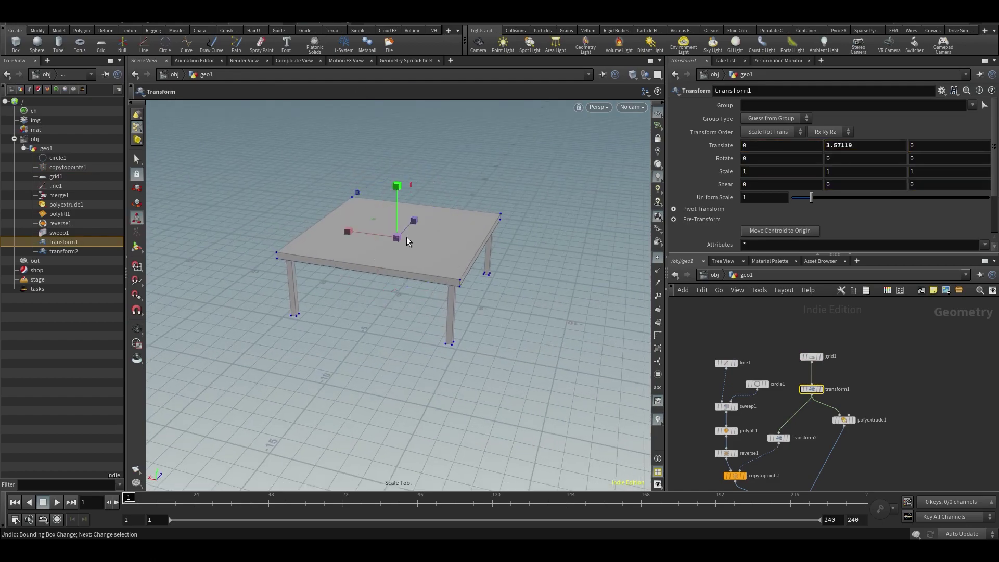
mouse_move(354, 234)
mouse_down()
mouse_move(332, 224)
mouse_move(340, 227)
mouse_up()
key(ctrl+z)
drag(417, 219, 437, 260)
key(ctrl+z)
key(t)
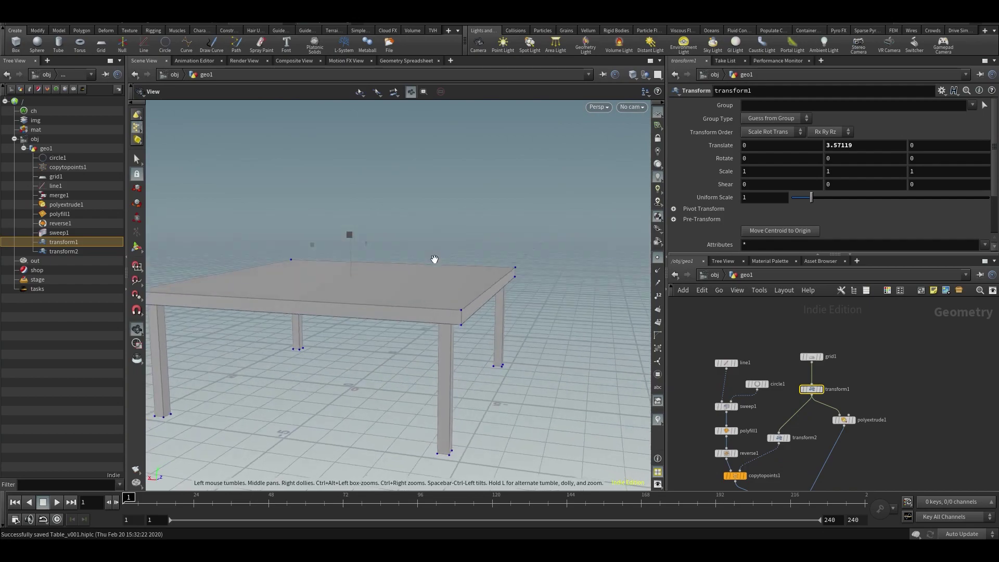
Examine the tabletop's underside up close where a leg's top meets it.
middle_drag(785, 427, 816, 360)
key(Escape)
drag(433, 415, 450, 293)
scroll(454, 335, up, 6)
key(Return)
scroll(450, 291, up, 5)
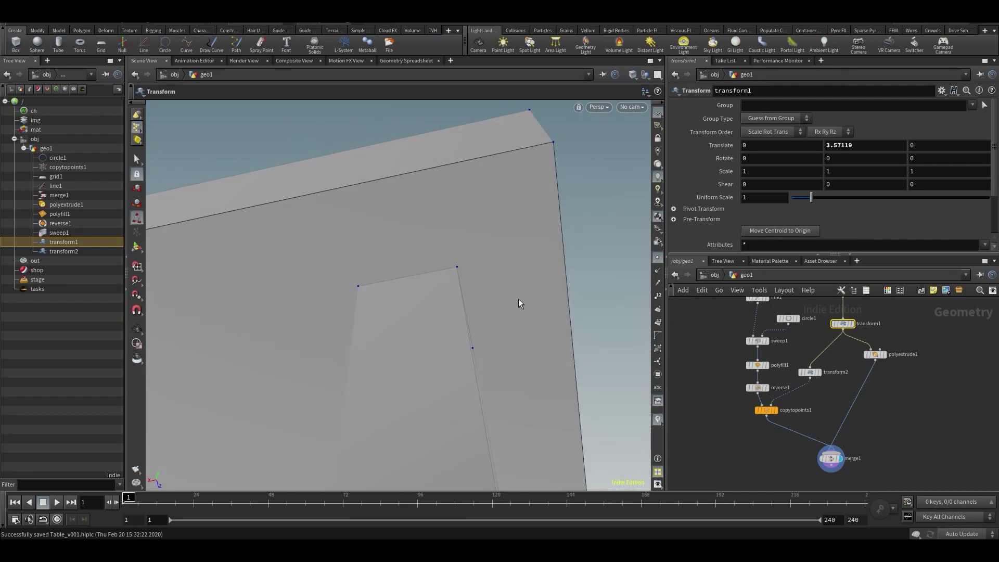
middle_drag(788, 458, 765, 423)
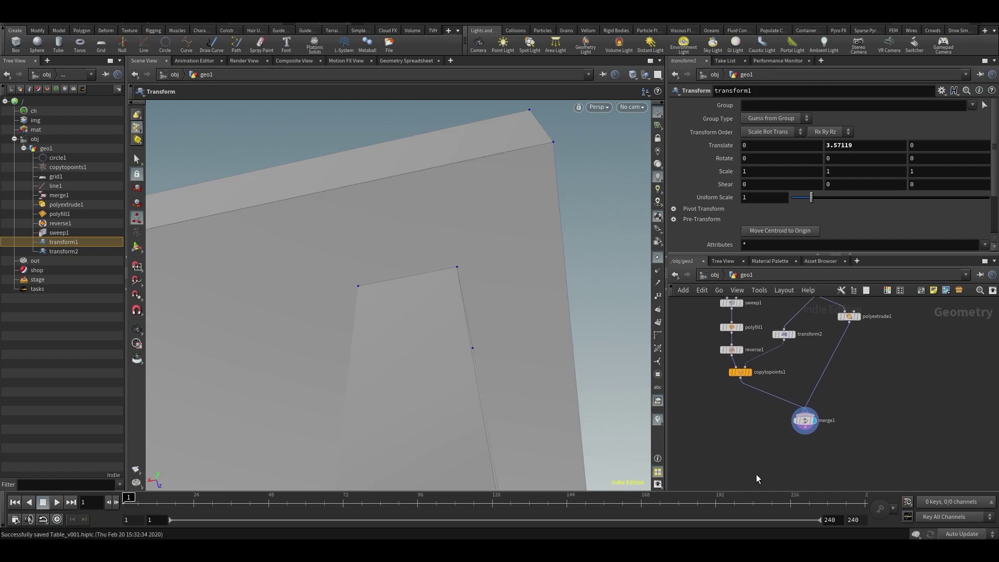
alt+drag(430, 338, 374, 349)
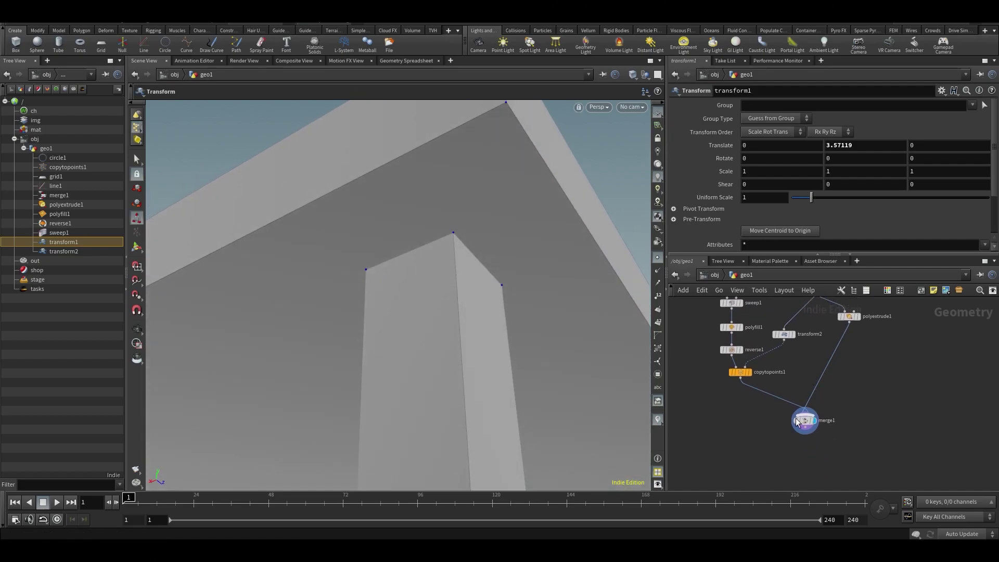
Delete merge1 and place a Boolean node below copytopoints1 in its place.
click(822, 406)
key(Delete)
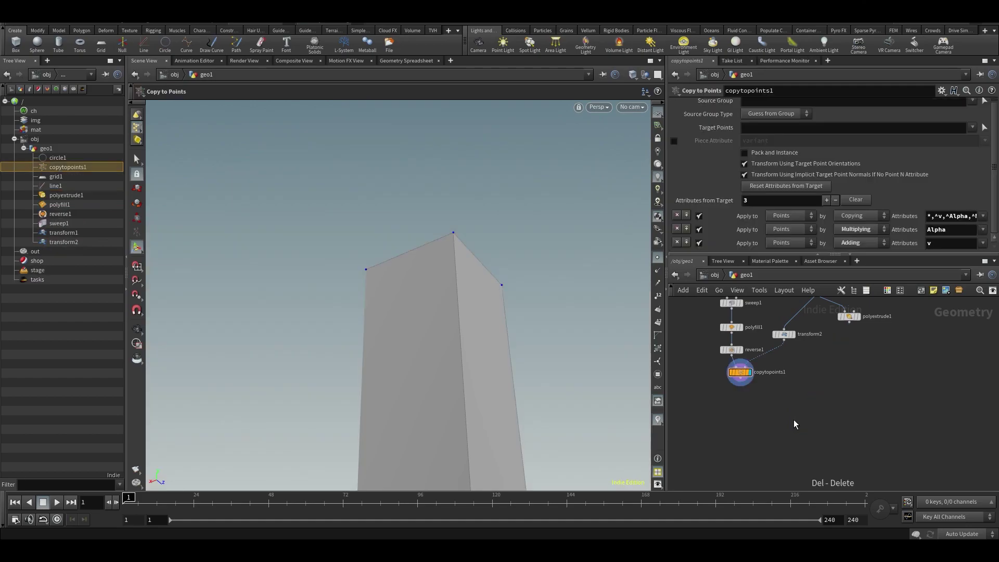
scroll(794, 420, up, 2)
key(Tab)
text(bool)
key(Return)
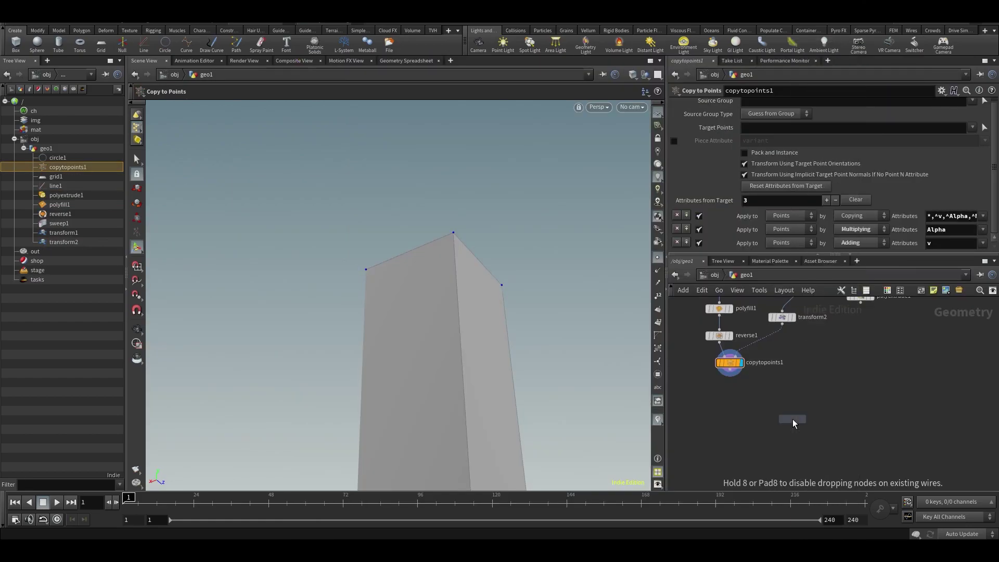
click(792, 425)
Check copytopoints1's Pack and Instance setting and examine the four copied legs.
click(734, 362)
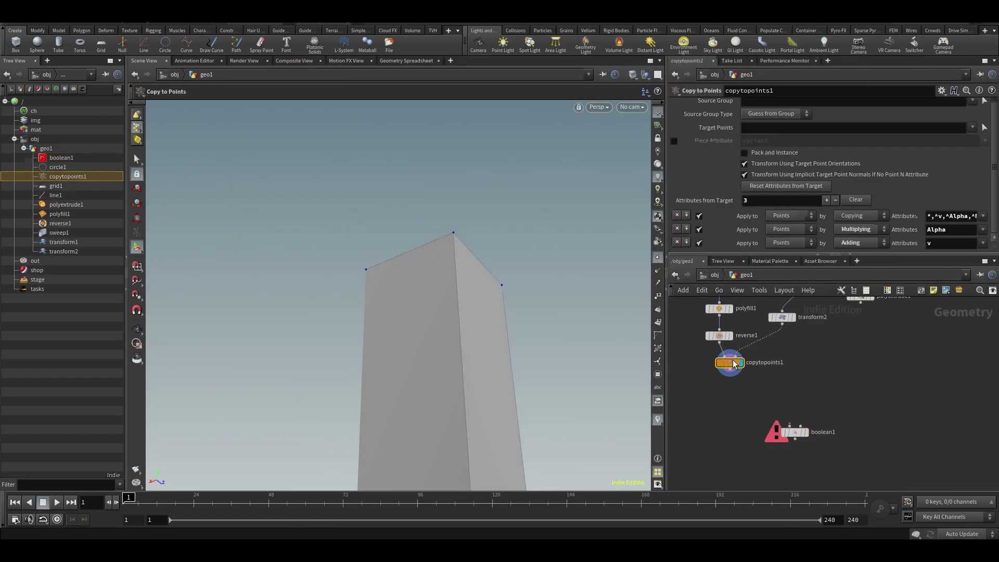
click(772, 154)
click(771, 153)
click(775, 126)
click(772, 126)
alt+drag(552, 255, 506, 237)
scroll(408, 270, down, 8)
key(Return)
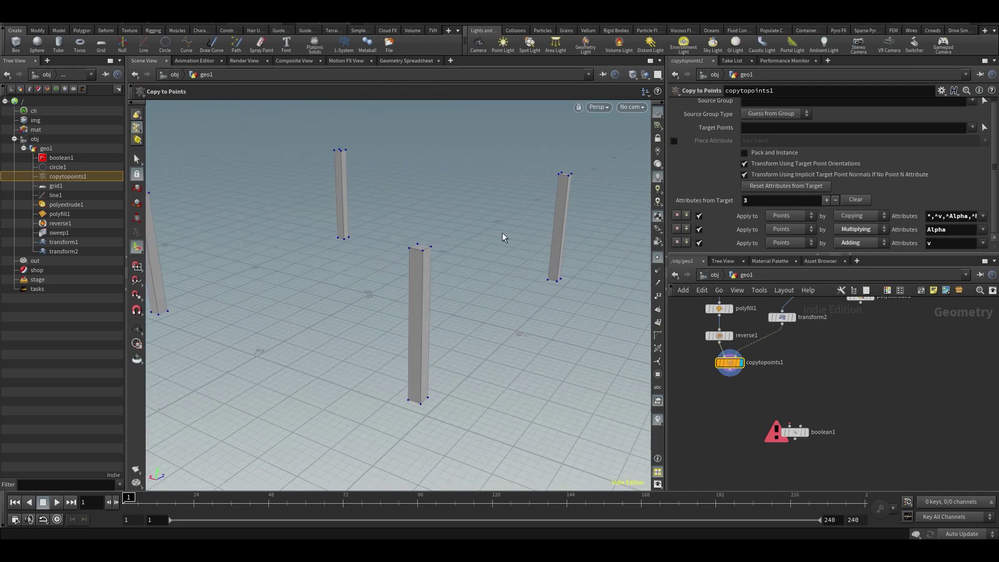
drag(427, 189, 502, 185)
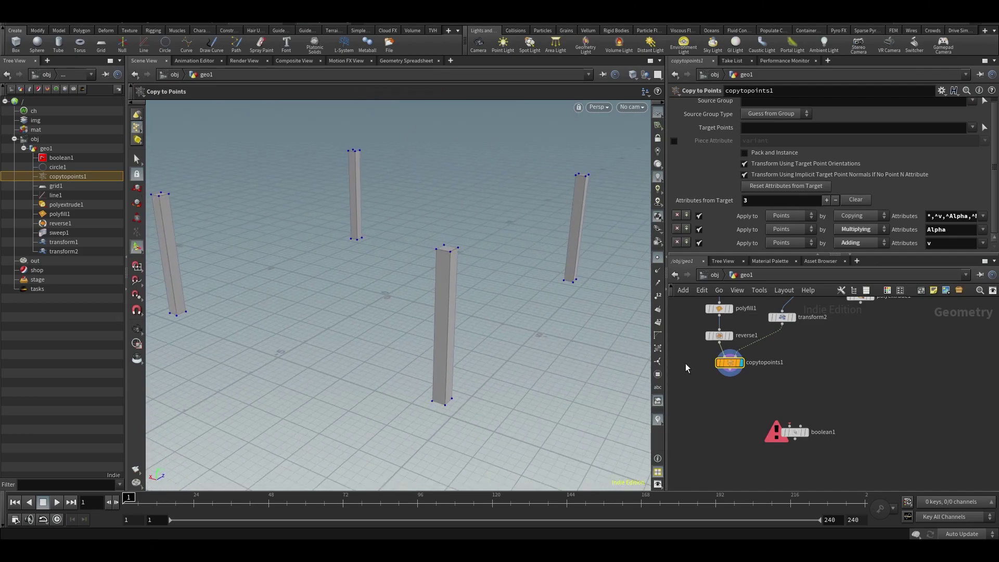
Connect copytopoints1 to boolean1's first input and polyextrude1 to its second input.
middle_drag(845, 362, 854, 364)
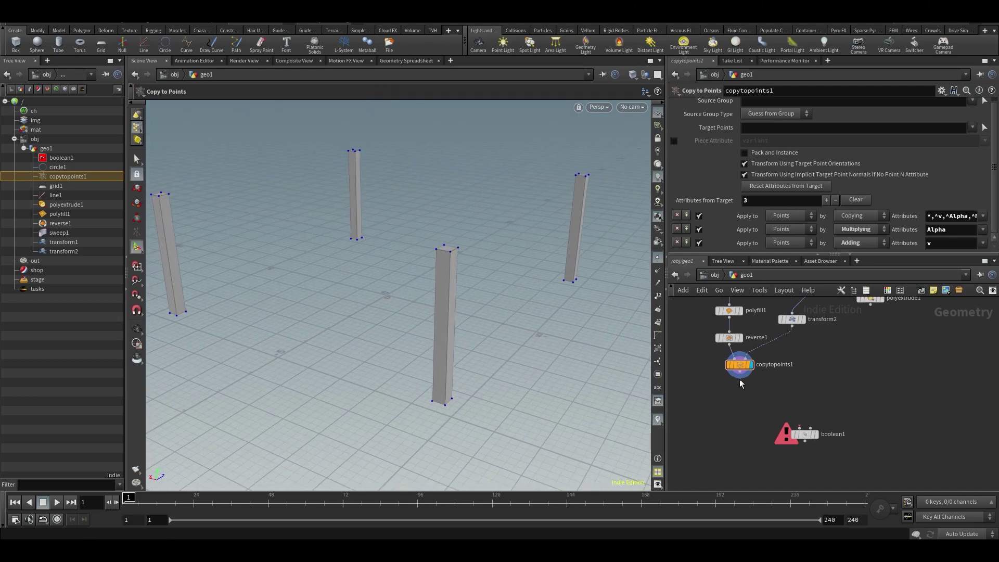
click(739, 374)
click(804, 430)
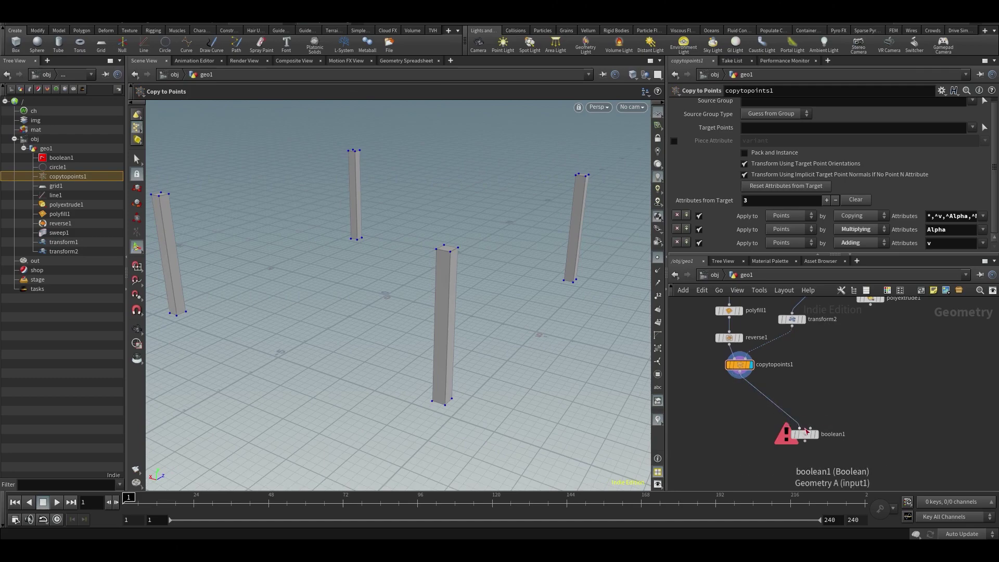
click(812, 429)
click(868, 311)
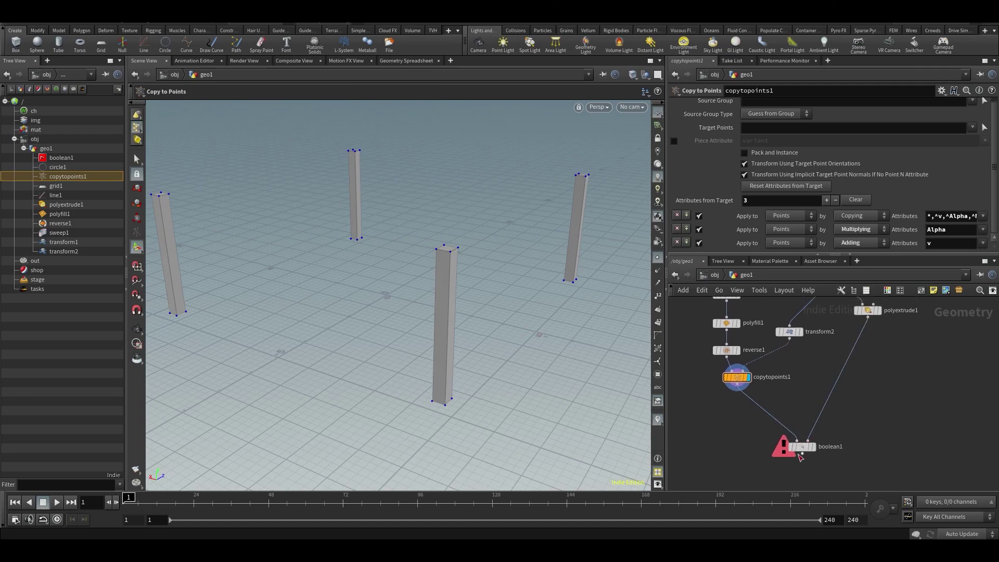
Display boolean1's output and set its operation to Union.
click(815, 446)
click(806, 447)
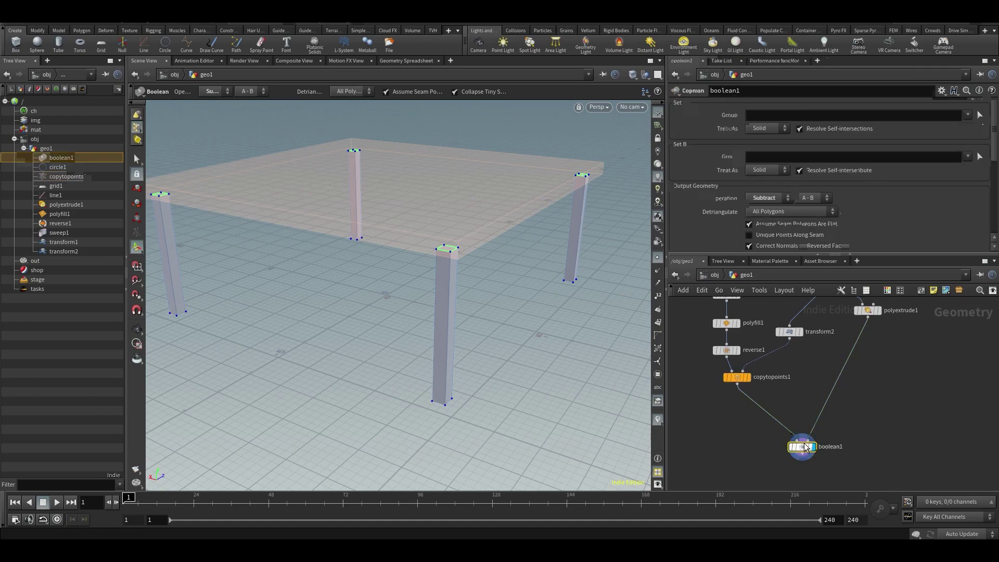
click(775, 199)
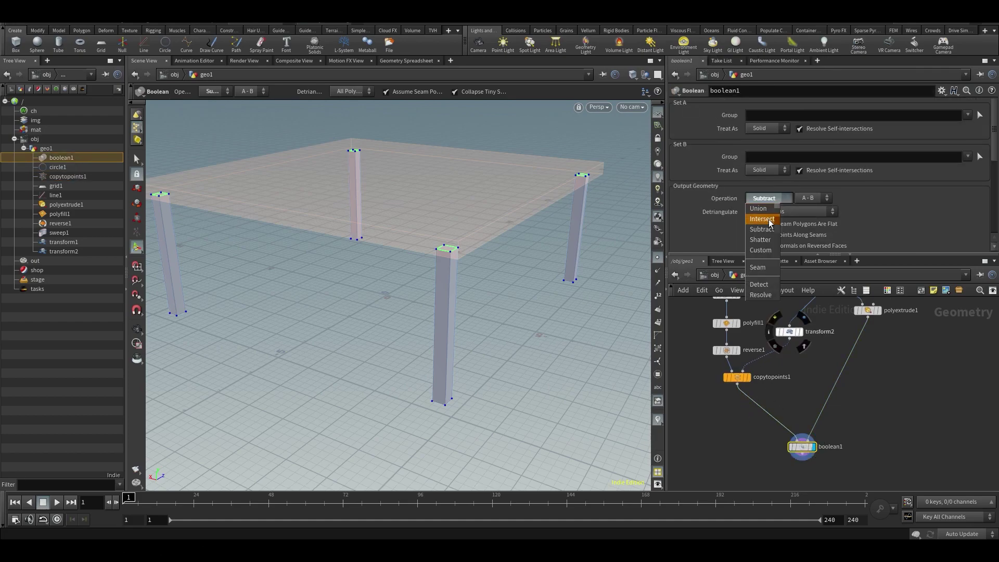
click(767, 208)
Examine the united table from above and below, checking the seams between the legs and the tabletop.
drag(623, 235, 522, 246)
key(Return)
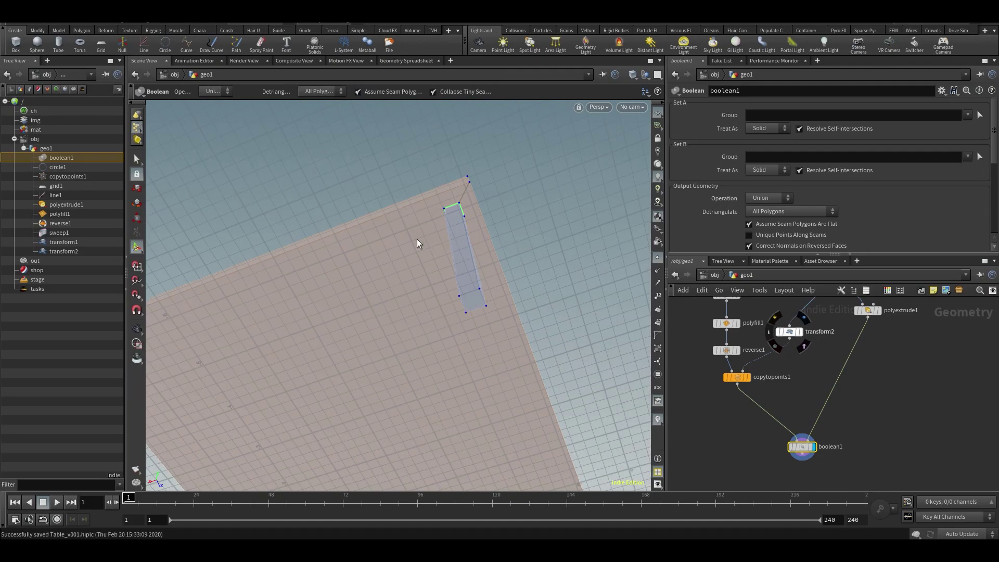
key(Escape)
drag(457, 301, 412, 364)
key(Return)
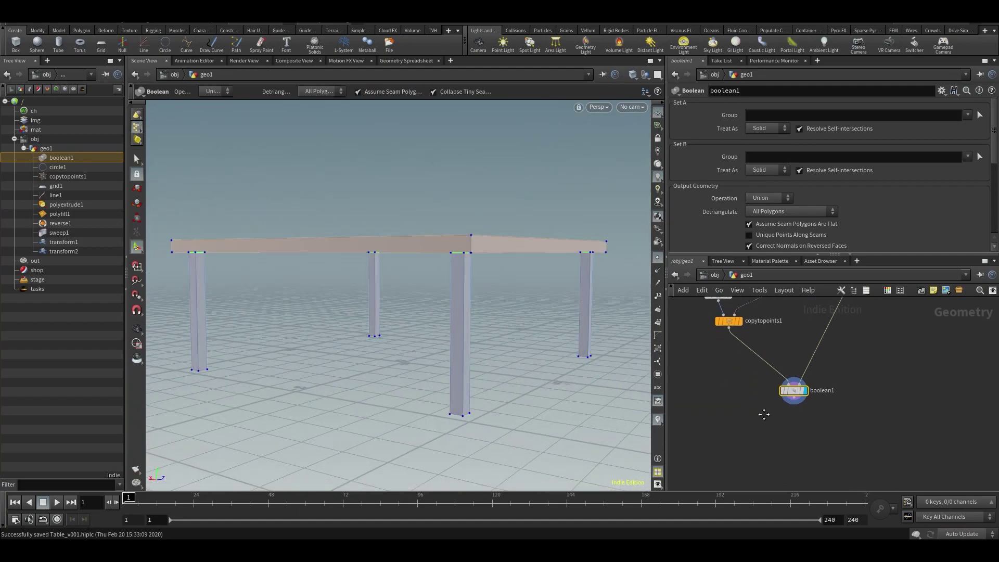
drag(479, 386, 655, 401)
key(Escape)
drag(417, 345, 479, 207)
middle_drag(479, 208, 539, 290)
alt+right_drag(539, 290, 502, 273)
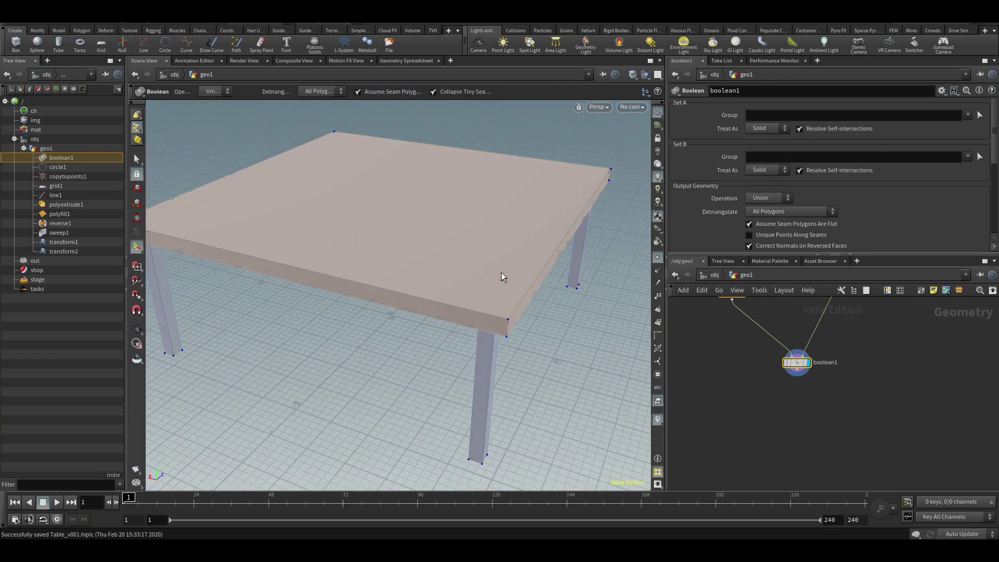
alt+middle_drag(466, 294, 498, 339)
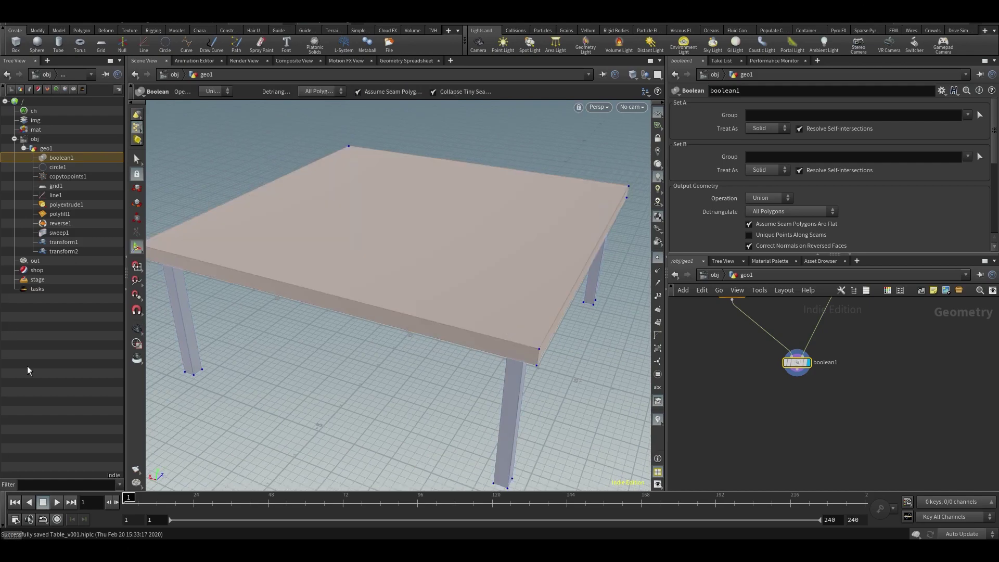
key(Escape)
drag(529, 339, 549, 336)
key(Return)
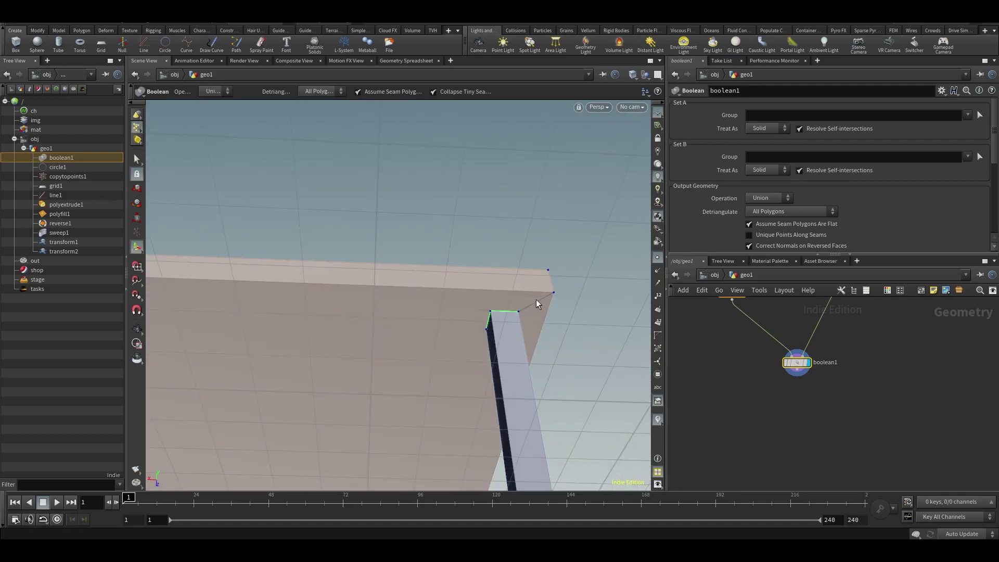
alt+drag(535, 256, 496, 366)
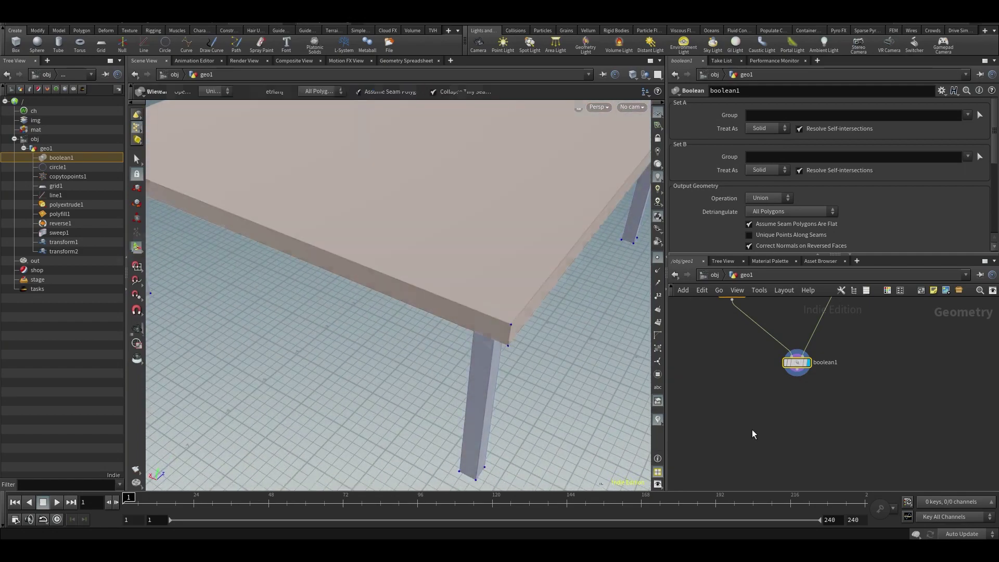
Examine the whole united table from a more distant, higher viewpoint.
alt+right_drag(520, 262, 498, 292)
alt+middle_drag(498, 292, 488, 425)
alt+right_drag(499, 372, 467, 348)
alt+middle_drag(466, 348, 453, 316)
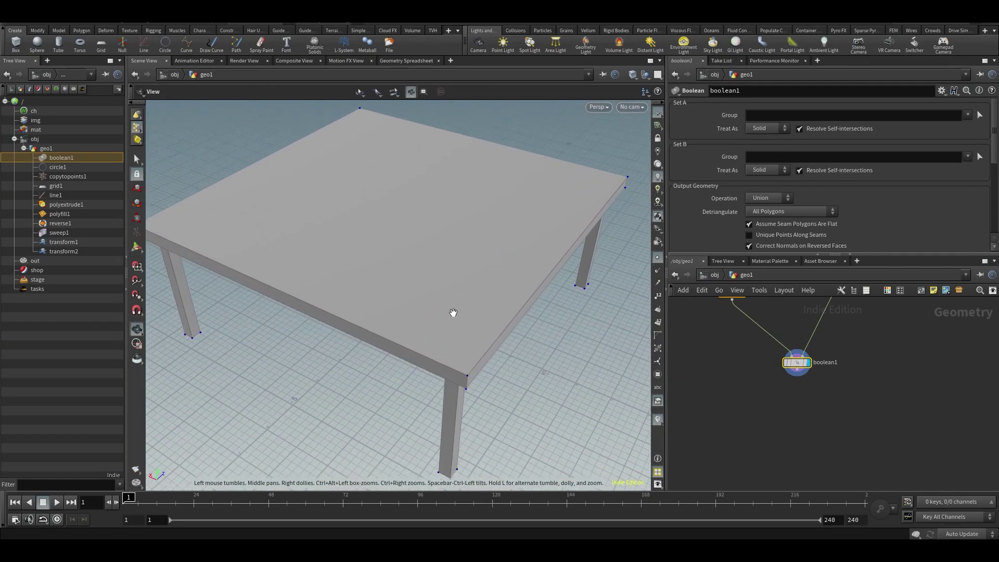
key(Return)
click(657, 115)
click(657, 115)
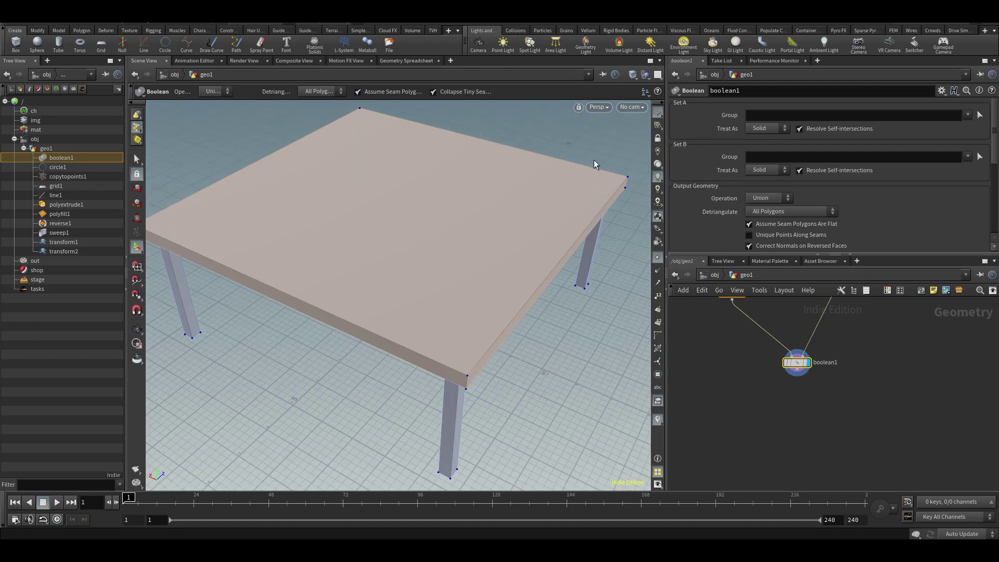
alt+middle_drag(532, 332, 538, 305)
Add a Group node after boolean1 in the network and display its output.
key(Tab)
text(group)
key(Return)
click(807, 430)
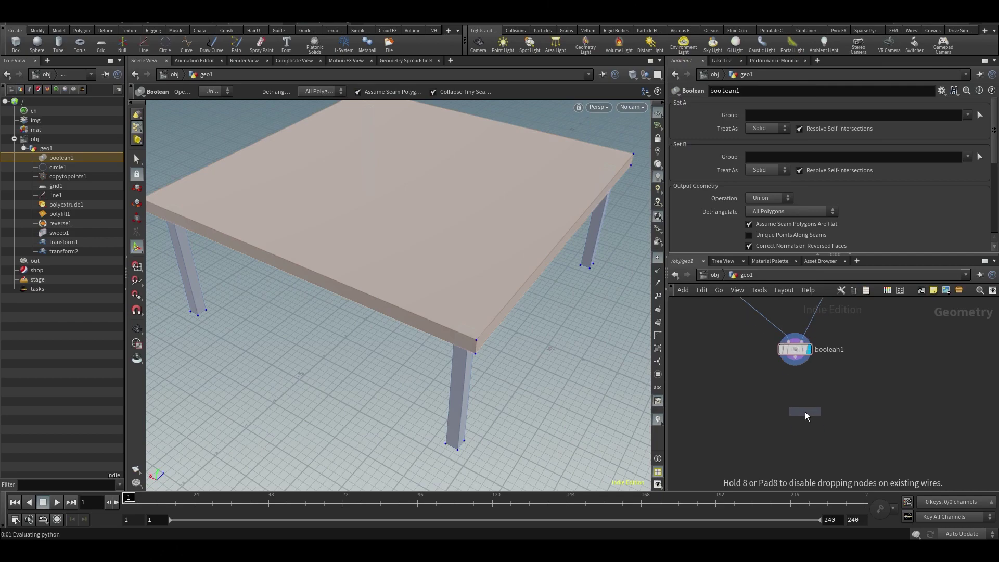
click(821, 399)
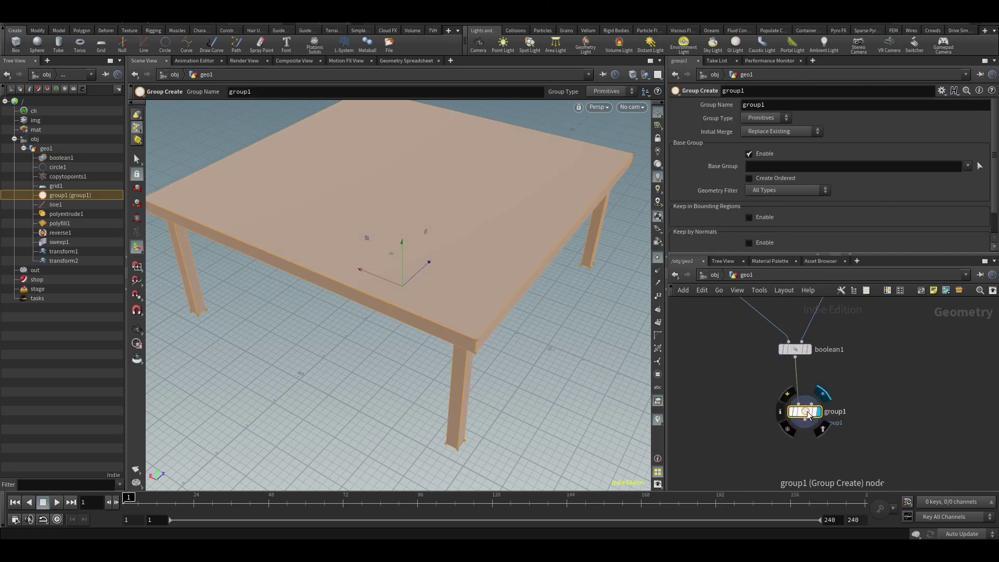
drag(809, 410, 799, 410)
Set group1's type to Edges and disable its Base Group.
click(772, 119)
click(755, 142)
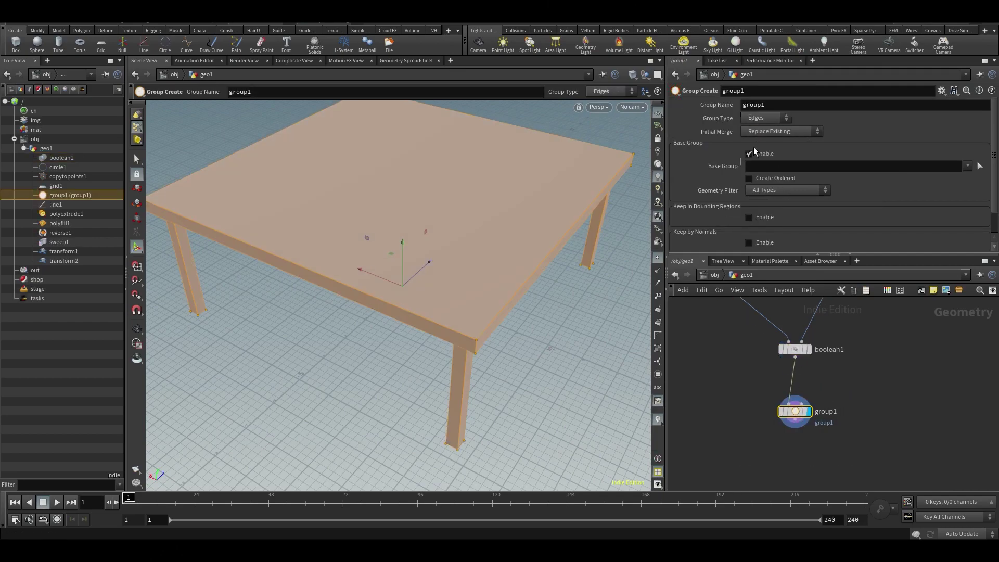
drag(416, 334, 443, 353)
key(Return)
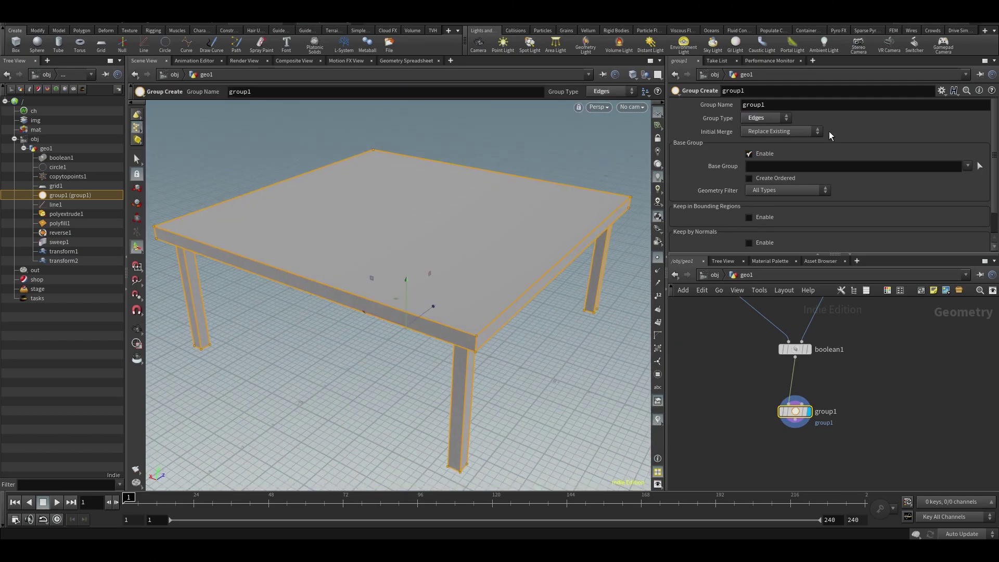
click(750, 153)
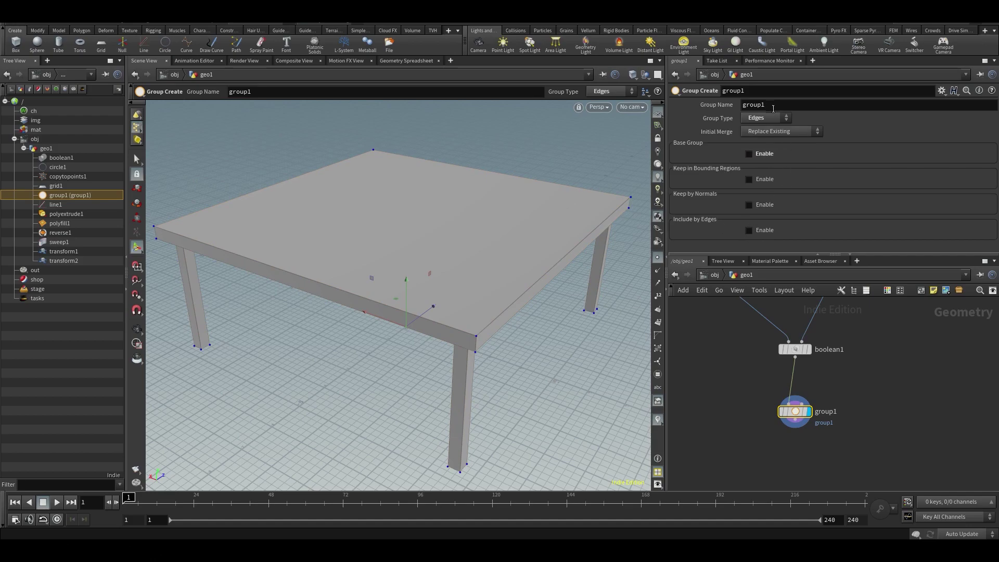
Name the edge group bevelgroup and enable Include by Edges.
text(bevelgroup)
key(Return)
click(750, 230)
scroll(929, 157, down, 3)
key(Escape)
drag(591, 283, 580, 228)
key(Return)
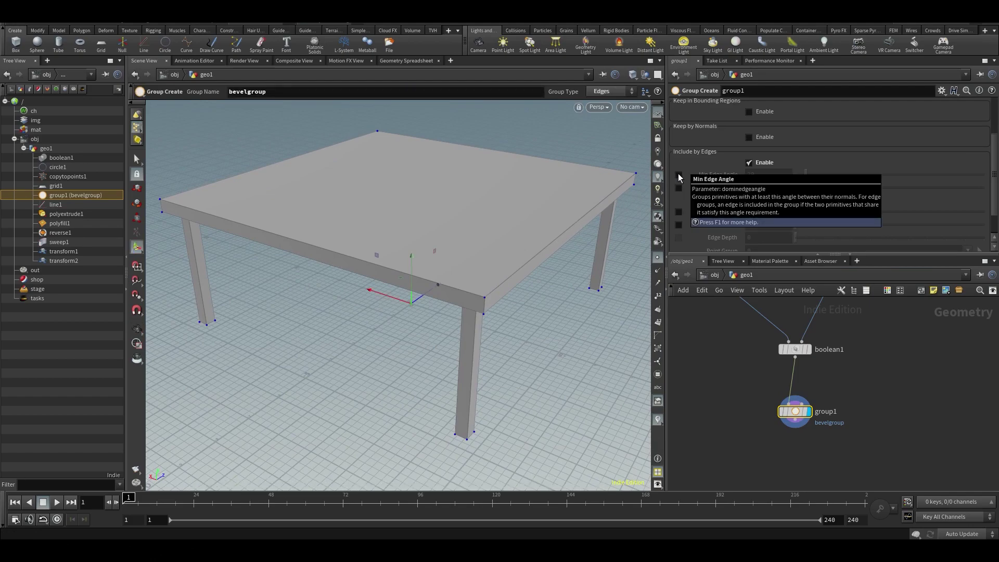
Enable group1's Min Edge Angle at 20 and check the grouped edges around a table corner from below.
click(679, 175)
key(Escape)
drag(500, 268, 510, 181)
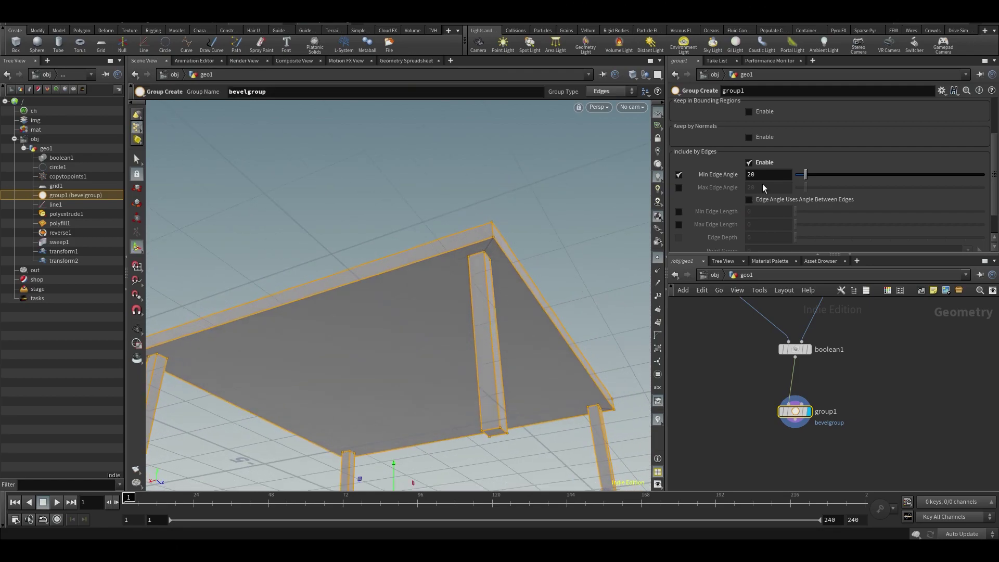
alt+right_drag(541, 253, 484, 248)
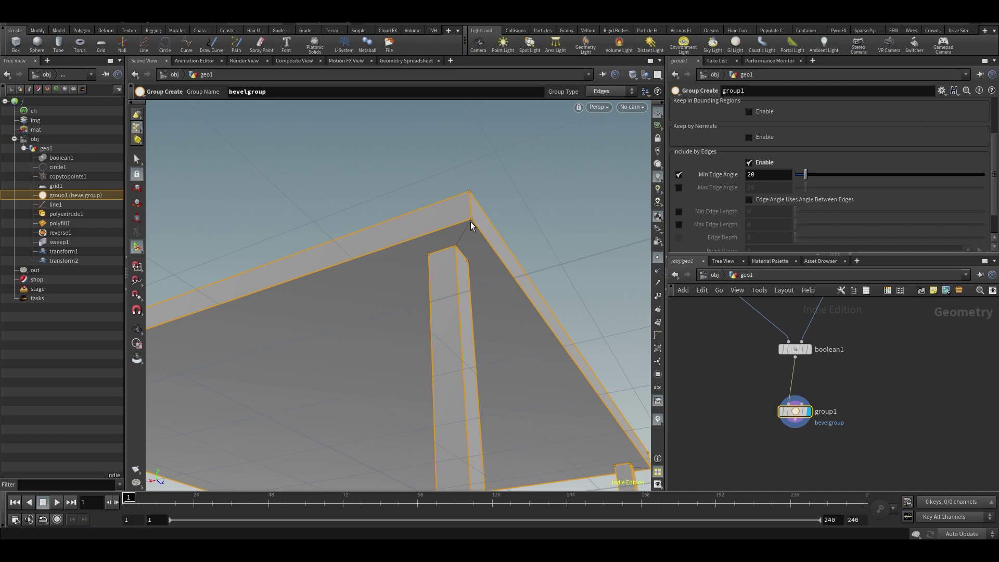
Lower group1's Min Edge Angle to 0 to test the edge selection, and set it to 90.
drag(836, 182, 768, 189)
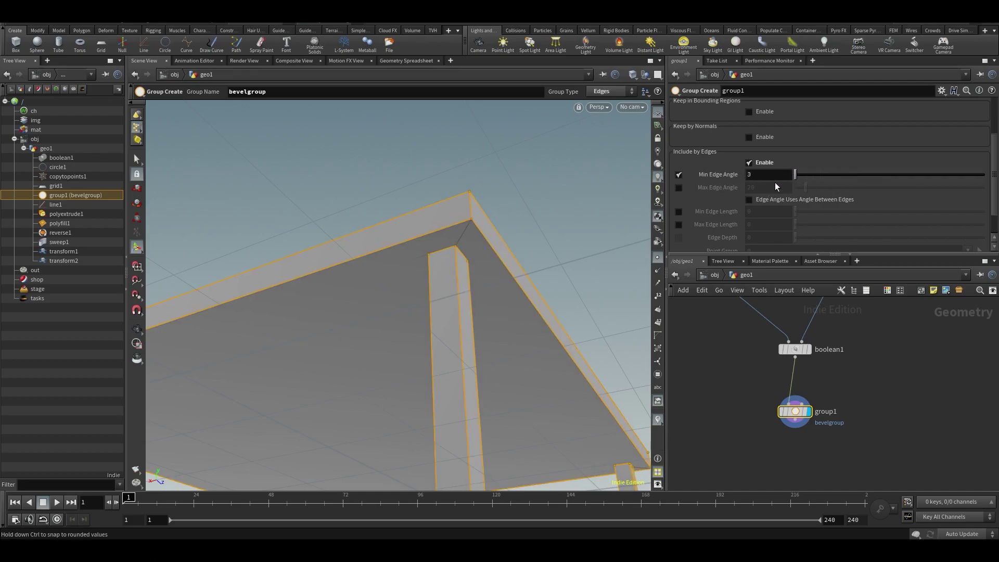
mouse_move(538, 273)
alt+mouse_down()
mouse_move(493, 341)
mouse_move(520, 272)
alt+mouse_up()
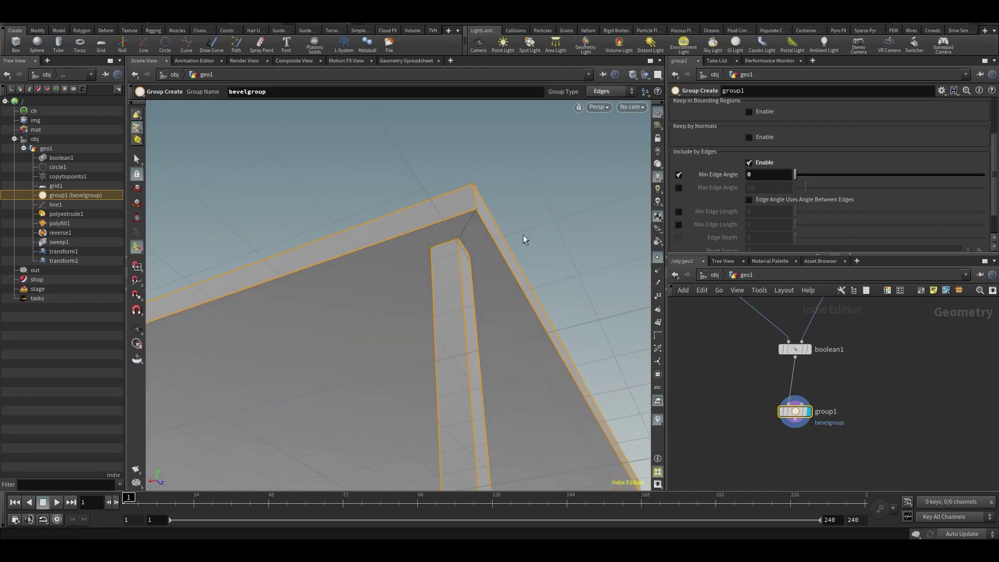
alt+drag(538, 226, 583, 209)
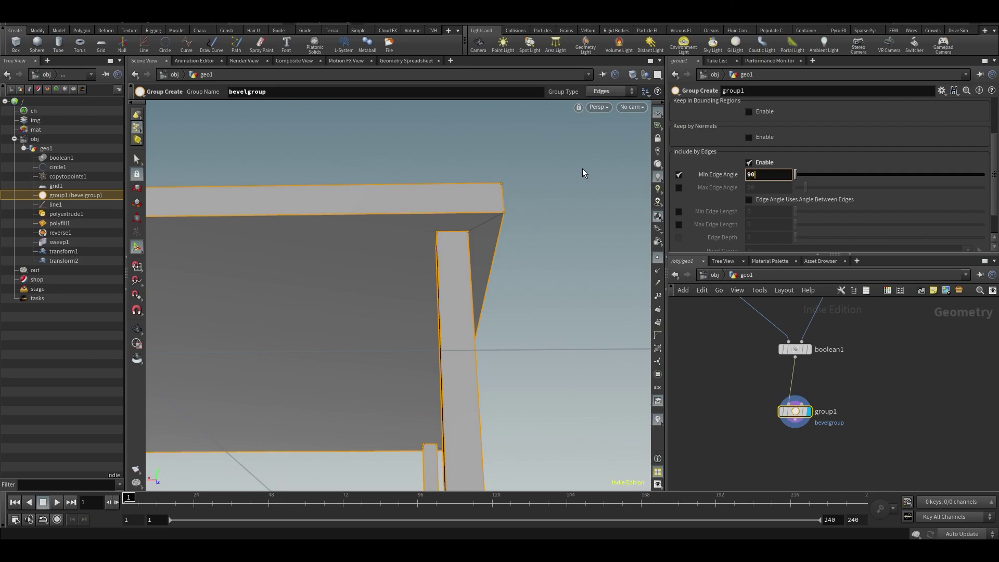
drag(582, 199, 522, 220)
Add a PolyBevel node after group1 and display its output.
middle_drag(813, 467, 799, 422)
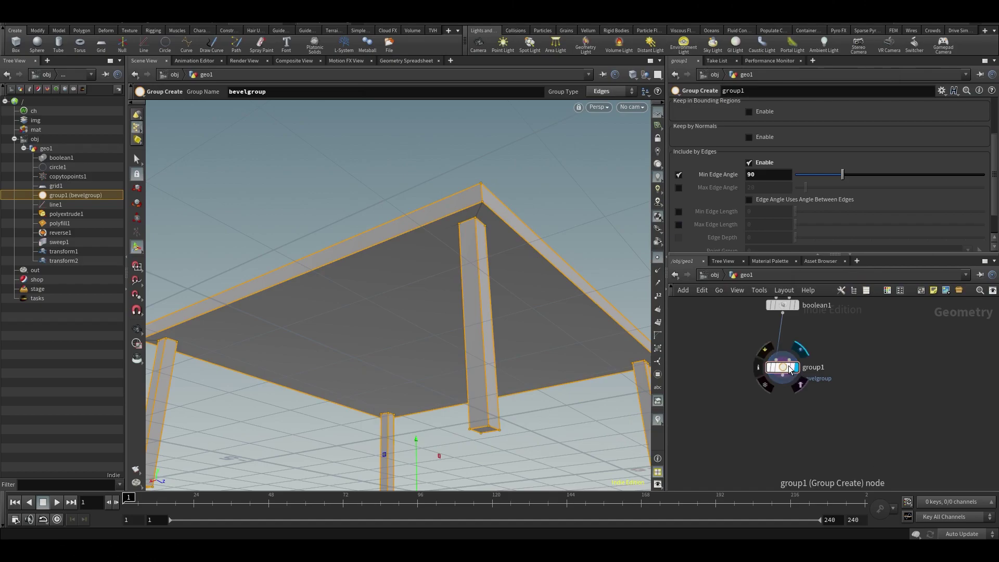
drag(780, 368, 780, 353)
key(Tab)
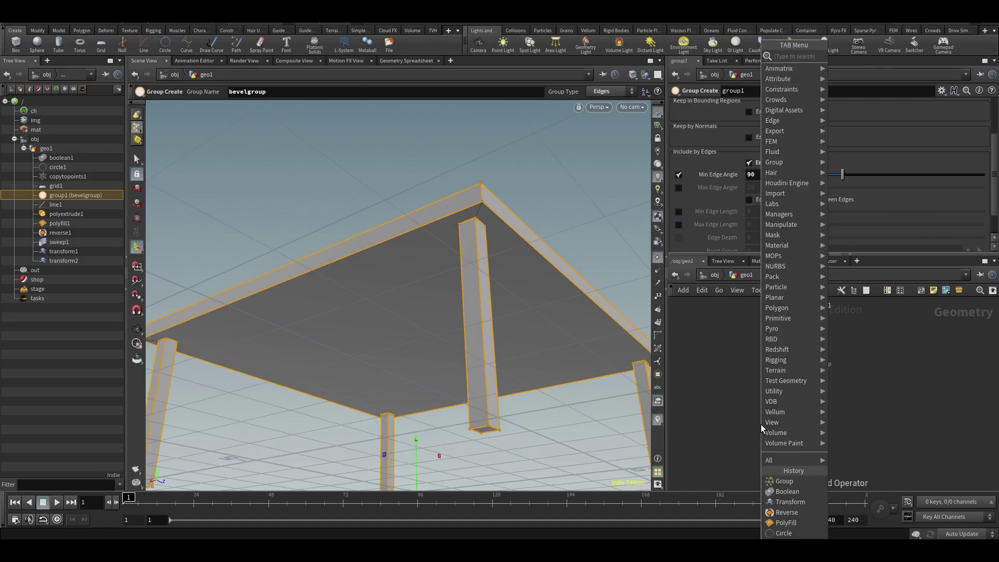
text(bev)
key(Return)
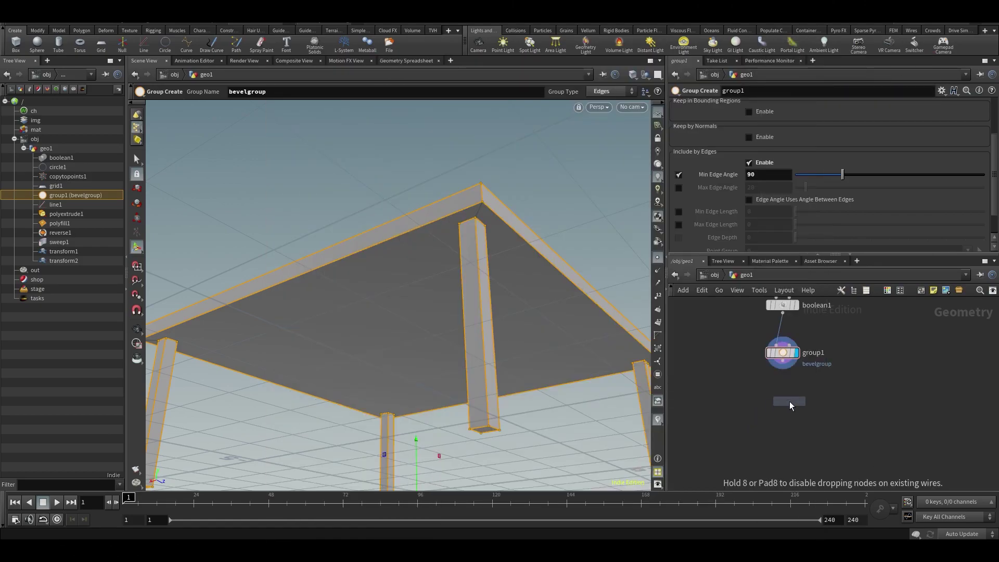
click(789, 402)
drag(778, 344, 771, 408)
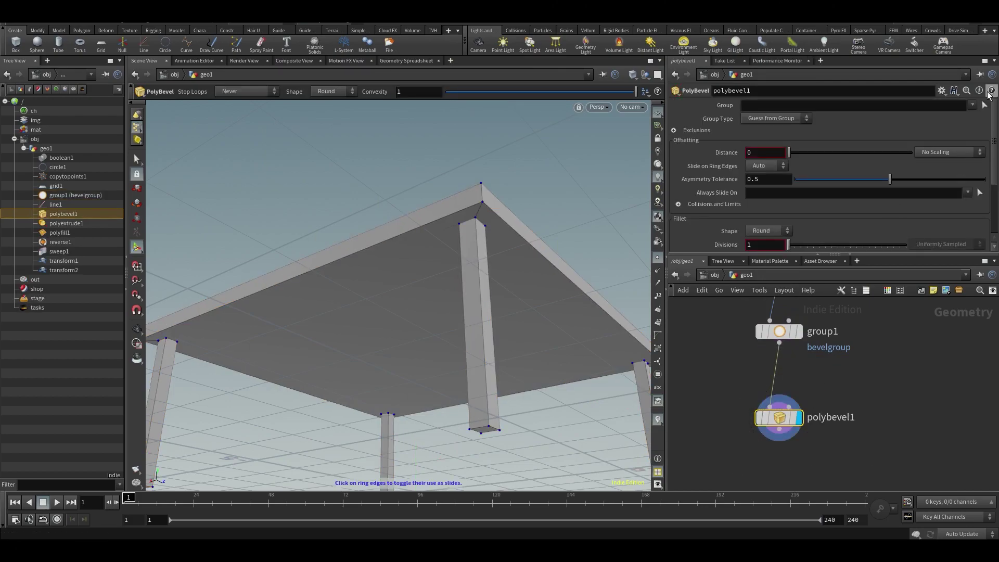
Restrict polybevel1 to bevelgroup and set its bevel distance to 0.03.
click(959, 116)
drag(790, 154, 793, 155)
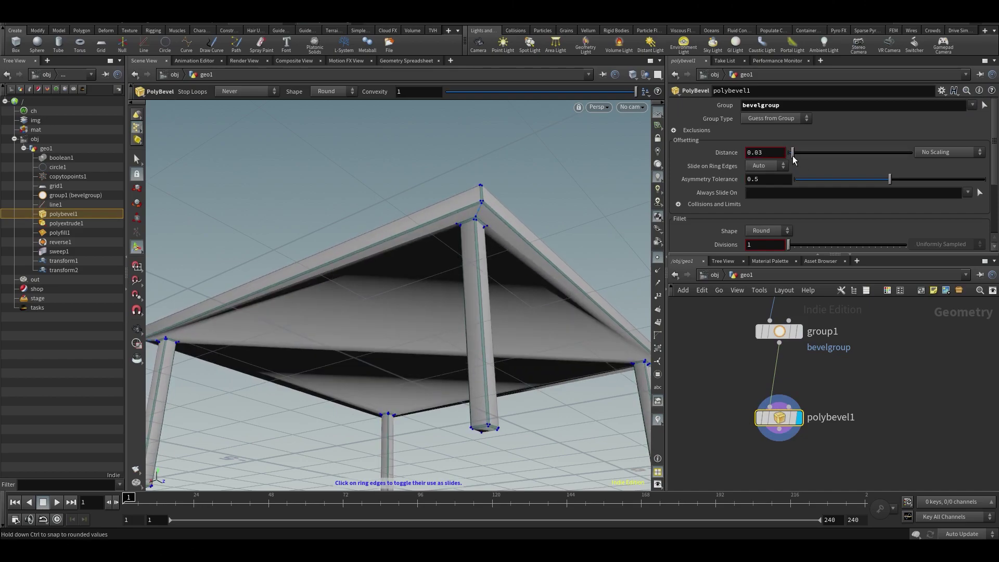
key(Escape)
drag(546, 253, 565, 230)
key(Return)
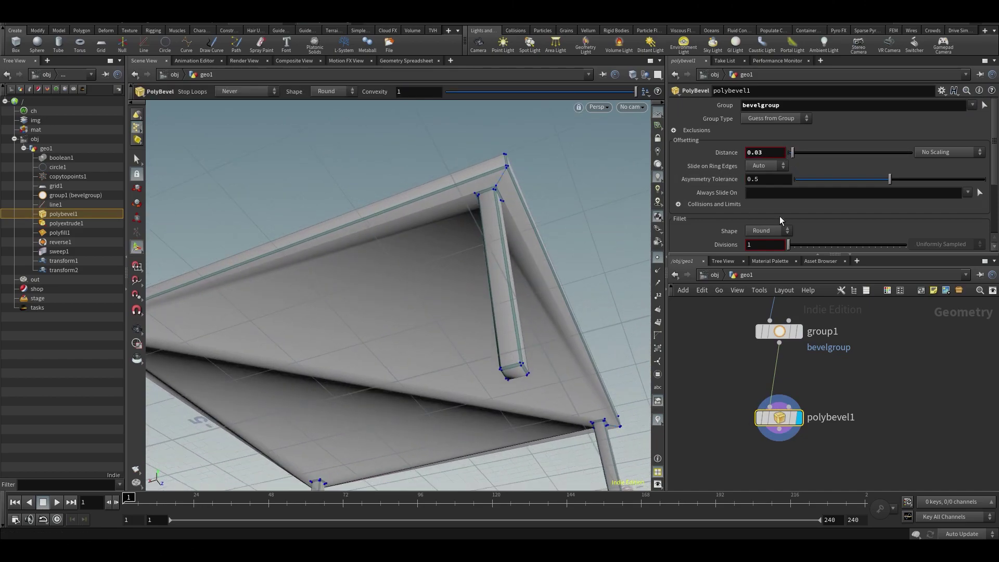
Keep polybevel1's fillet shape as Round and set its divisions to 3.
scroll(768, 214, down, 2)
click(762, 191)
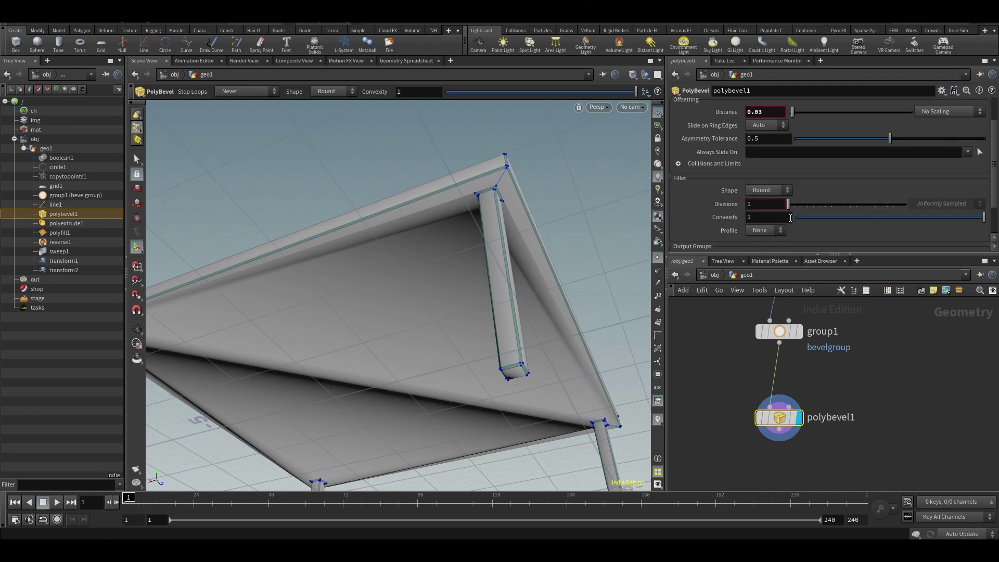
click(796, 201)
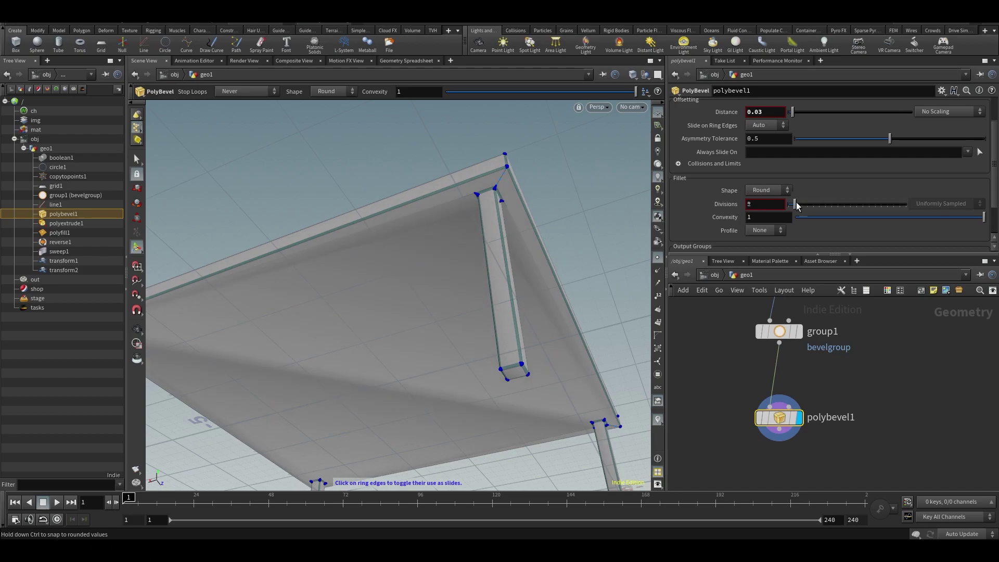
mouse_move(802, 204)
mouse_down()
mouse_move(790, 208)
mouse_move(802, 207)
mouse_up()
Examine the beveled edges where a leg meets the underside of the tabletop.
key(Escape)
scroll(373, 144, up, 5)
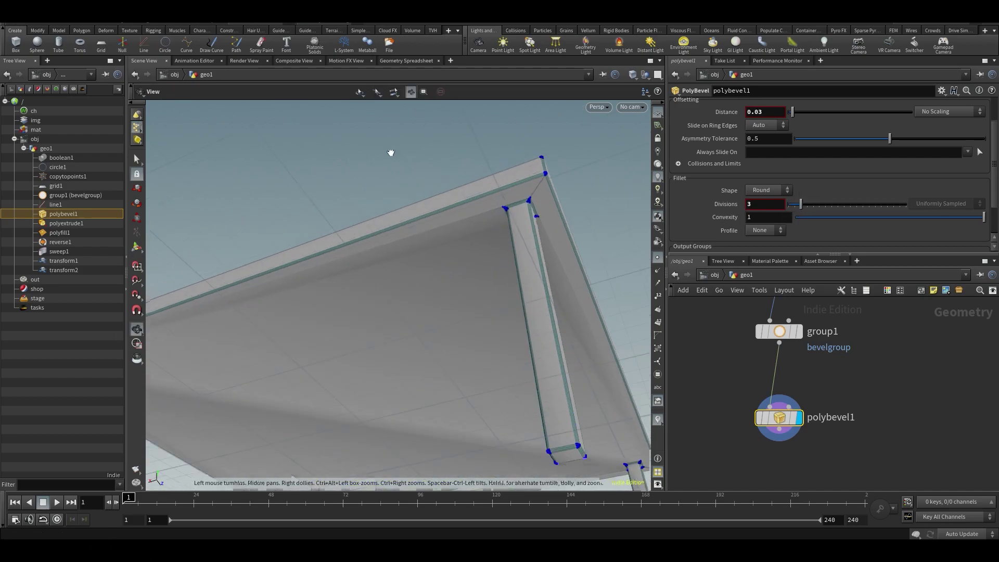
mouse_move(530, 228)
mouse_down()
mouse_move(593, 236)
mouse_move(569, 274)
mouse_move(507, 221)
mouse_move(554, 212)
mouse_move(533, 225)
mouse_move(538, 236)
mouse_up()
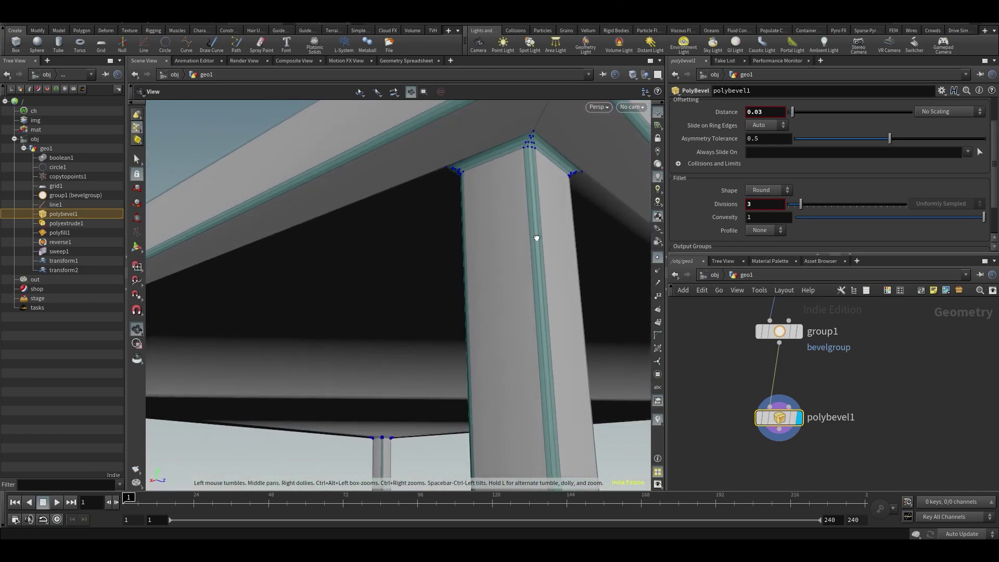
key(Return)
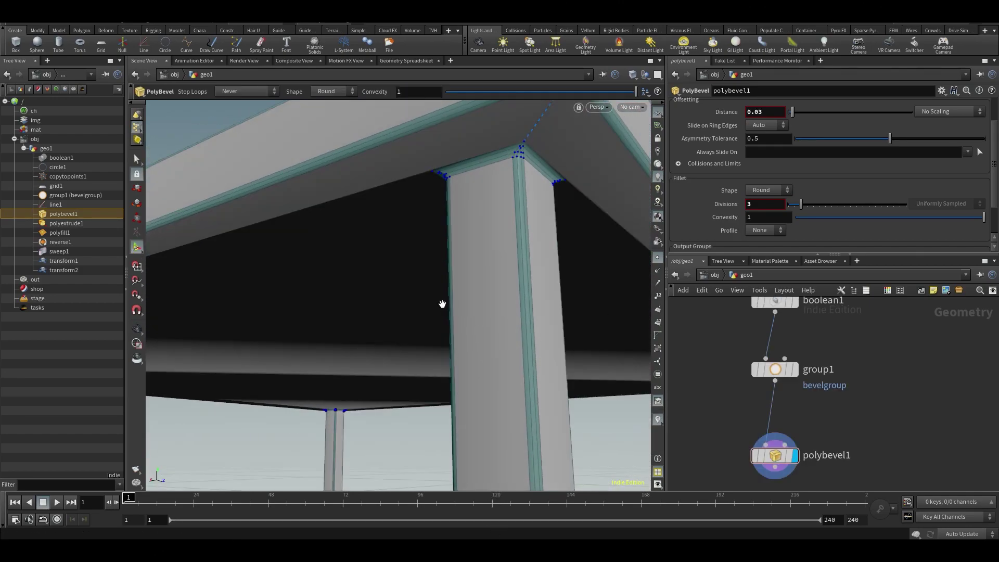
key(Escape)
scroll(442, 302, down, 5)
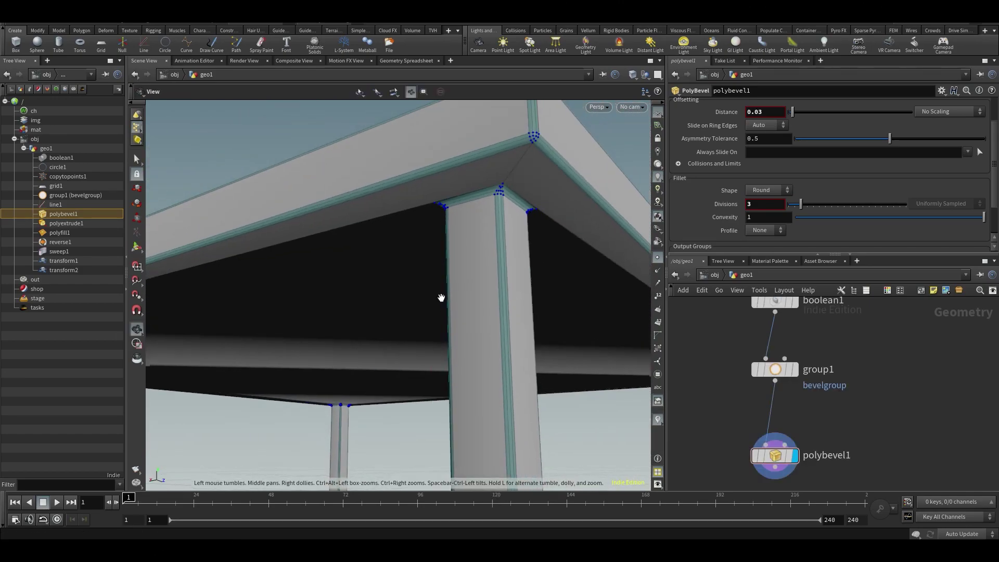
mouse_move(468, 242)
mouse_down()
mouse_move(478, 345)
mouse_move(467, 352)
mouse_move(482, 217)
mouse_move(485, 236)
mouse_up()
key(Return)
mouse_move(412, 275)
alt+mouse_down()
mouse_move(419, 254)
mouse_move(468, 292)
mouse_move(413, 263)
alt+mouse_up()
key(Return)
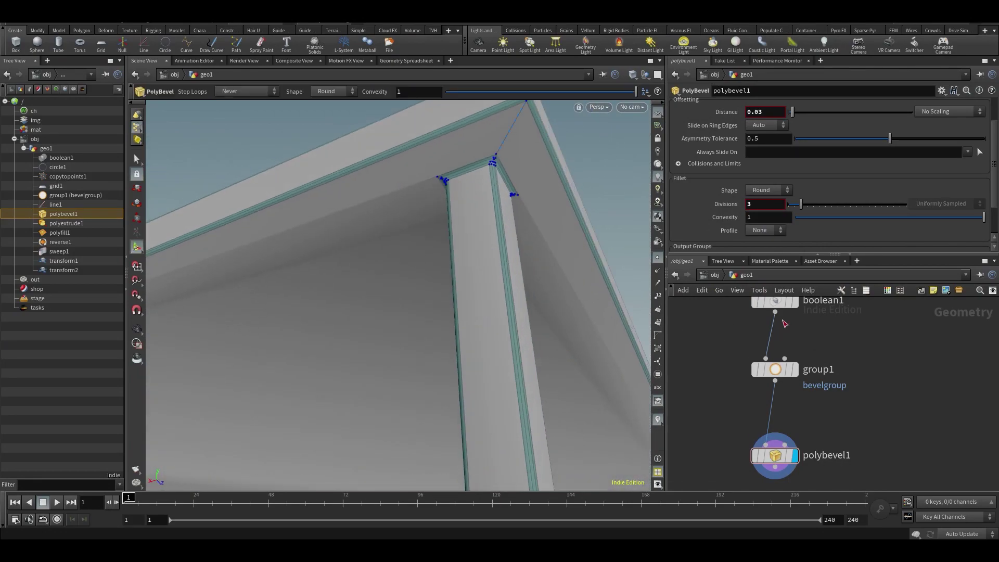
Insert a Divide node between boolean1 and group1.
key(Tab)
text(div)
key(Return)
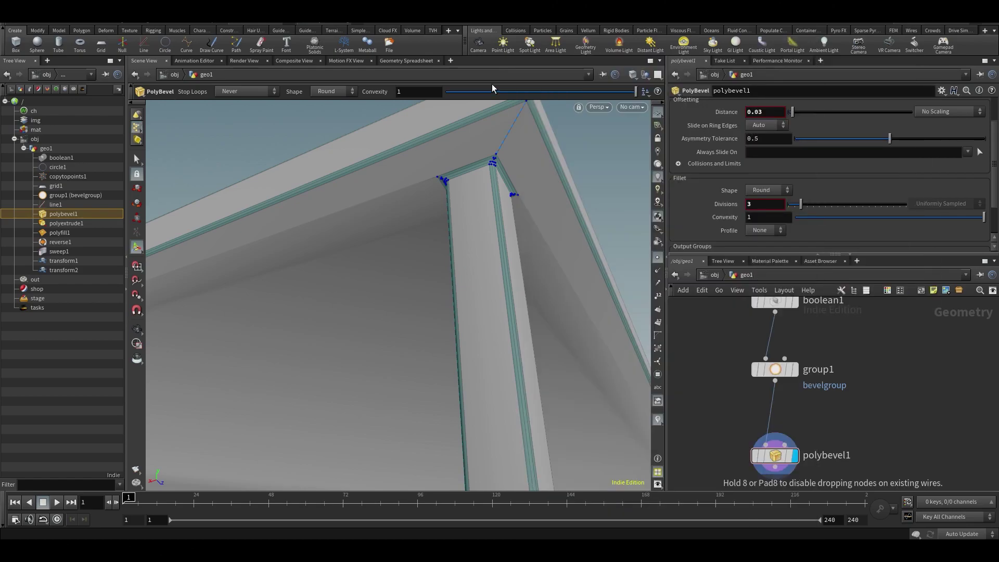
click(744, 338)
scroll(734, 332, up, 2)
Display divide1's output and examine the triangulation of the tabletop and legs.
alt+drag(388, 284, 551, 323)
alt+drag(304, 245, 484, 300)
alt+drag(246, 236, 436, 269)
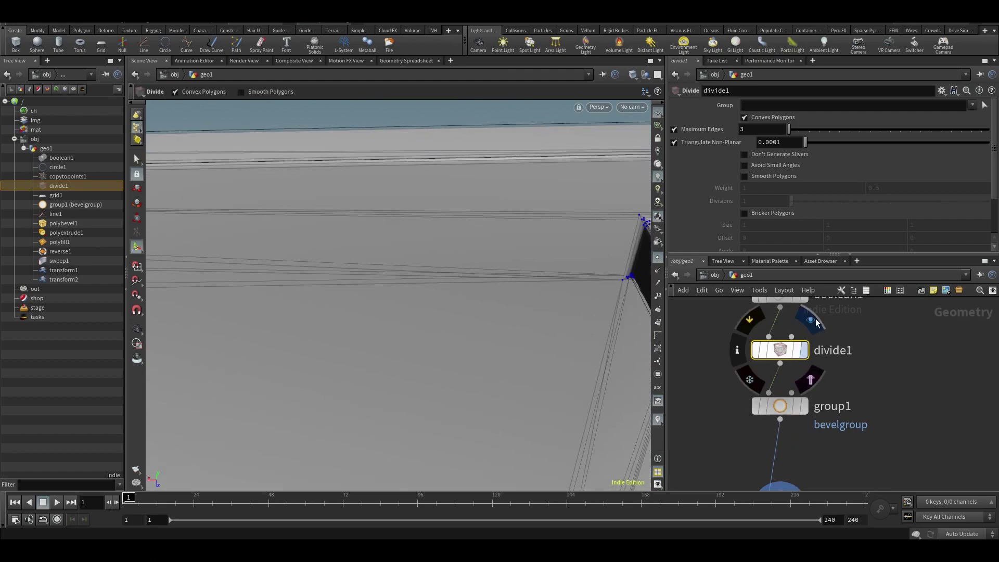
click(812, 325)
alt+drag(539, 271, 439, 298)
alt+scroll(485, 298, down, 5)
drag(518, 364, 521, 338)
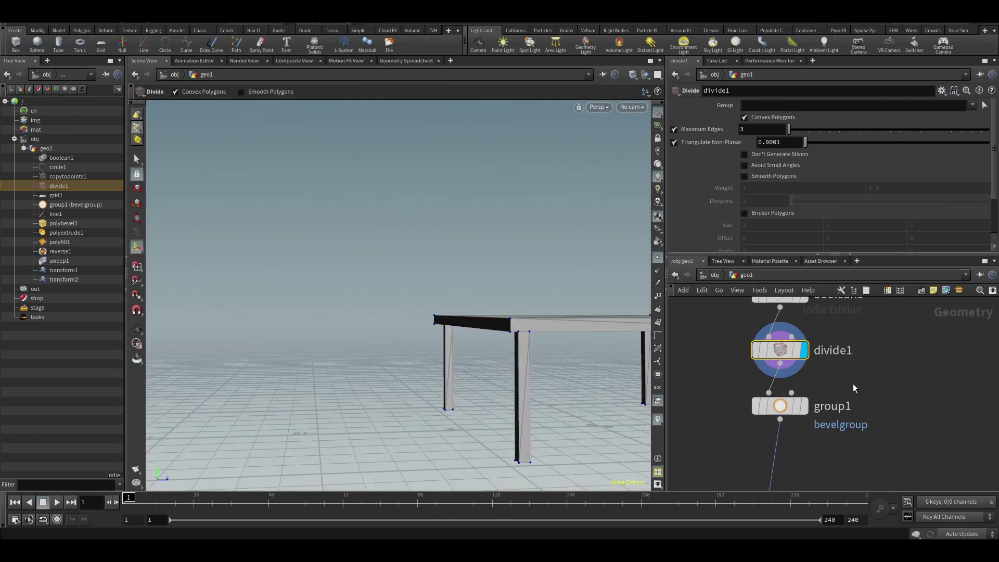
Display polybevel1's output and examine the finished beveled table from the side and above.
middle_drag(873, 480, 868, 317)
mouse_move(785, 349)
click(806, 318)
drag(497, 307, 578, 323)
click(634, 76)
click(651, 168)
mouse_move(525, 314)
mouse_down()
mouse_move(596, 307)
mouse_move(559, 341)
mouse_up()
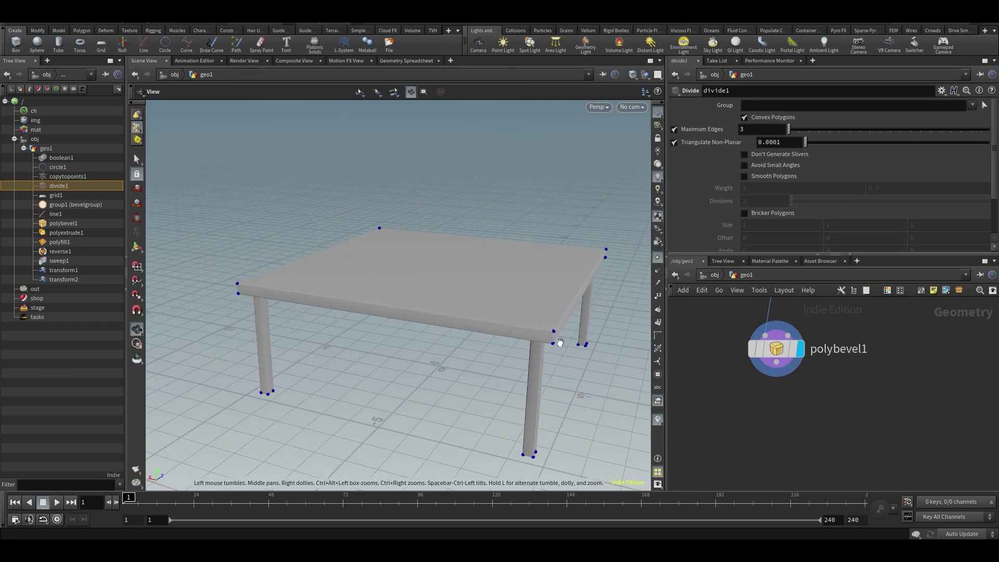
middle_drag(841, 380, 861, 461)
drag(476, 242, 455, 322)
scroll(820, 351, down, 4)
Select transform1 and move the tabletop vertically to test the linked leg height, ending at a Y translation of about 5.04.
middle_drag(859, 416, 852, 471)
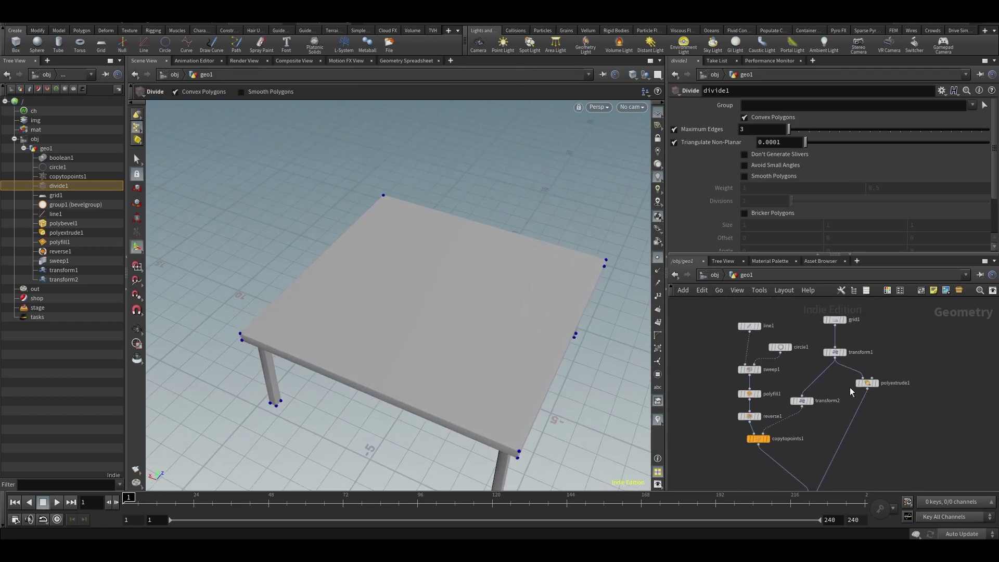
click(837, 352)
alt+drag(452, 316, 451, 292)
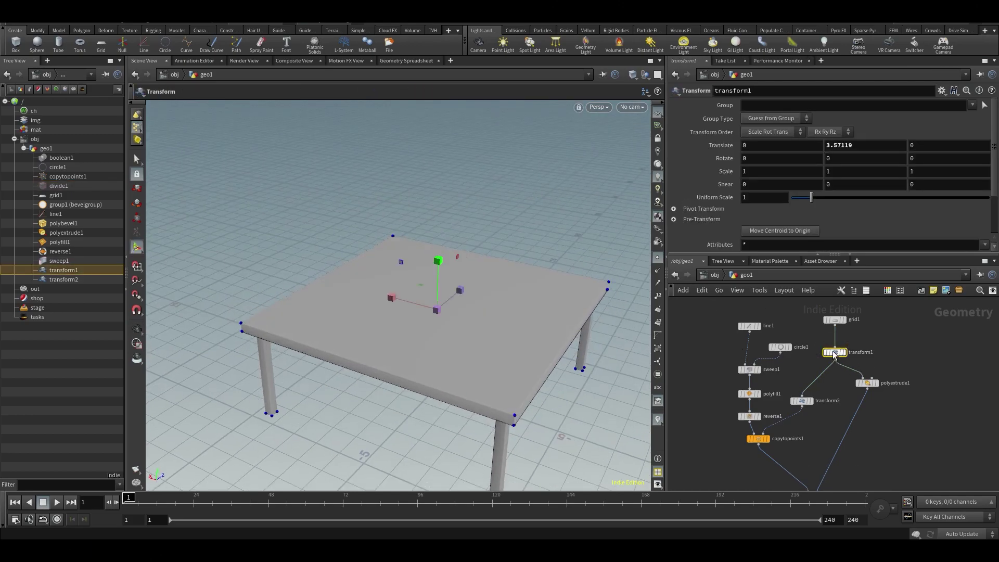
key(t)
drag(438, 262, 420, 327)
key(ctrl+z)
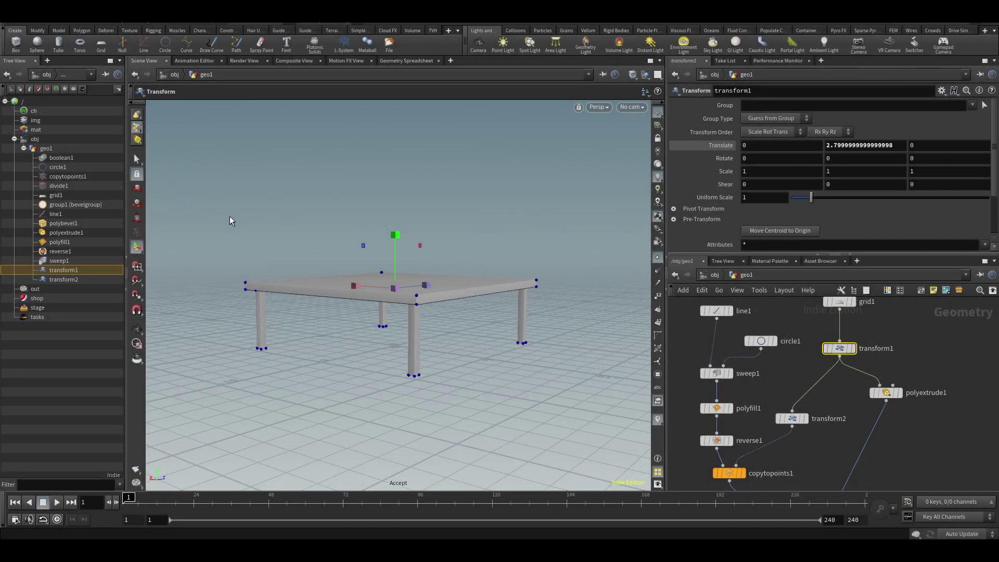
key(t)
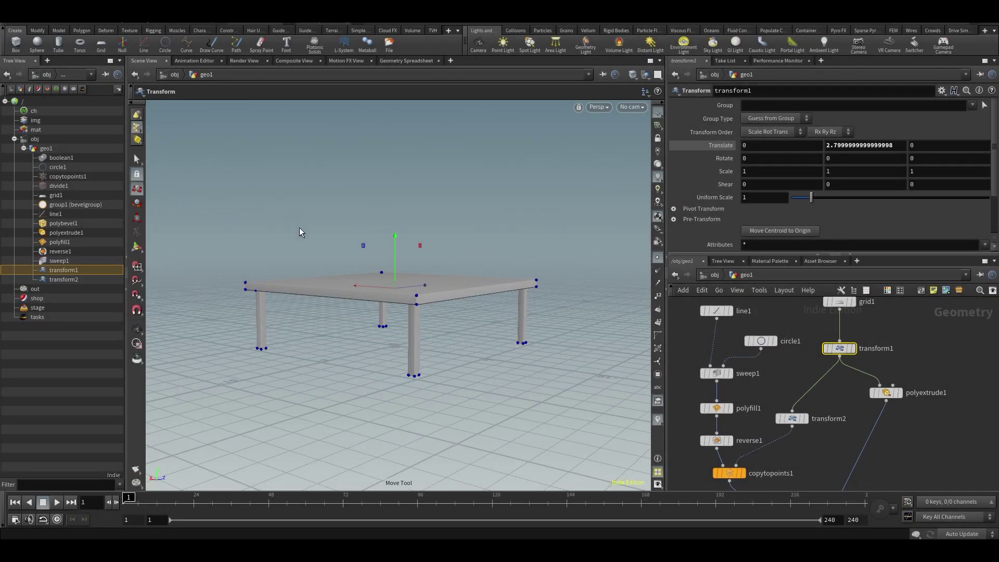
drag(392, 236, 420, 245)
key(Escape)
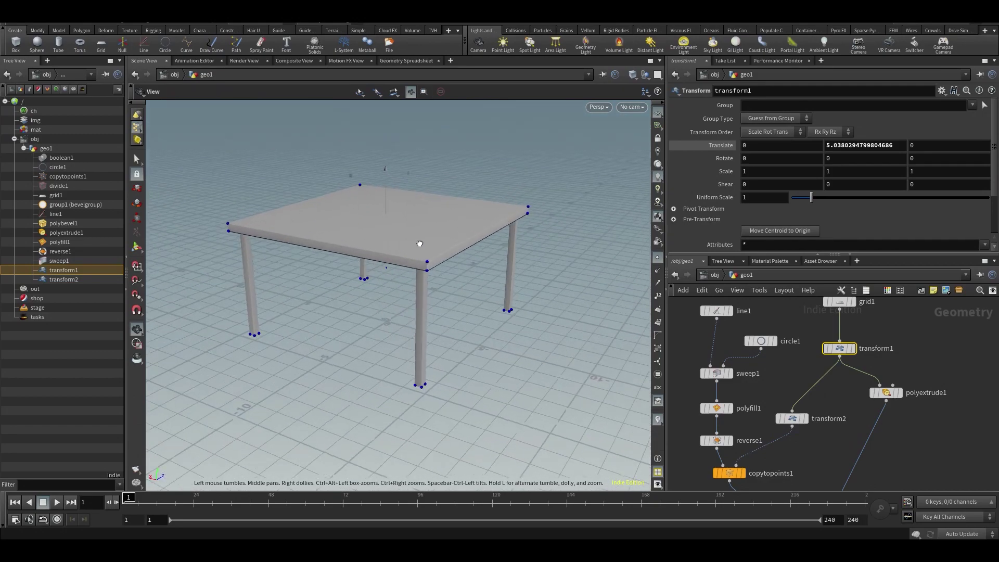
key(Return)
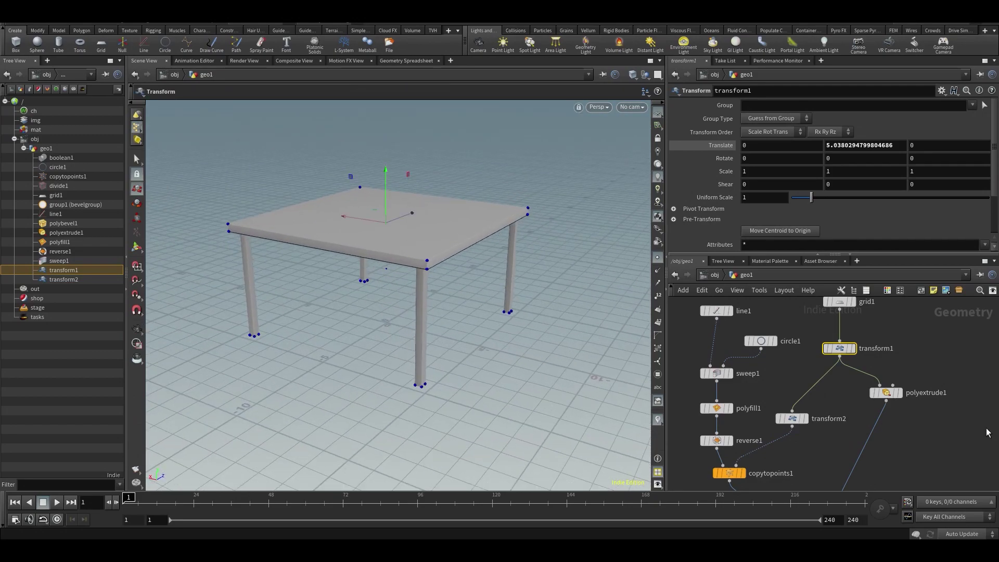